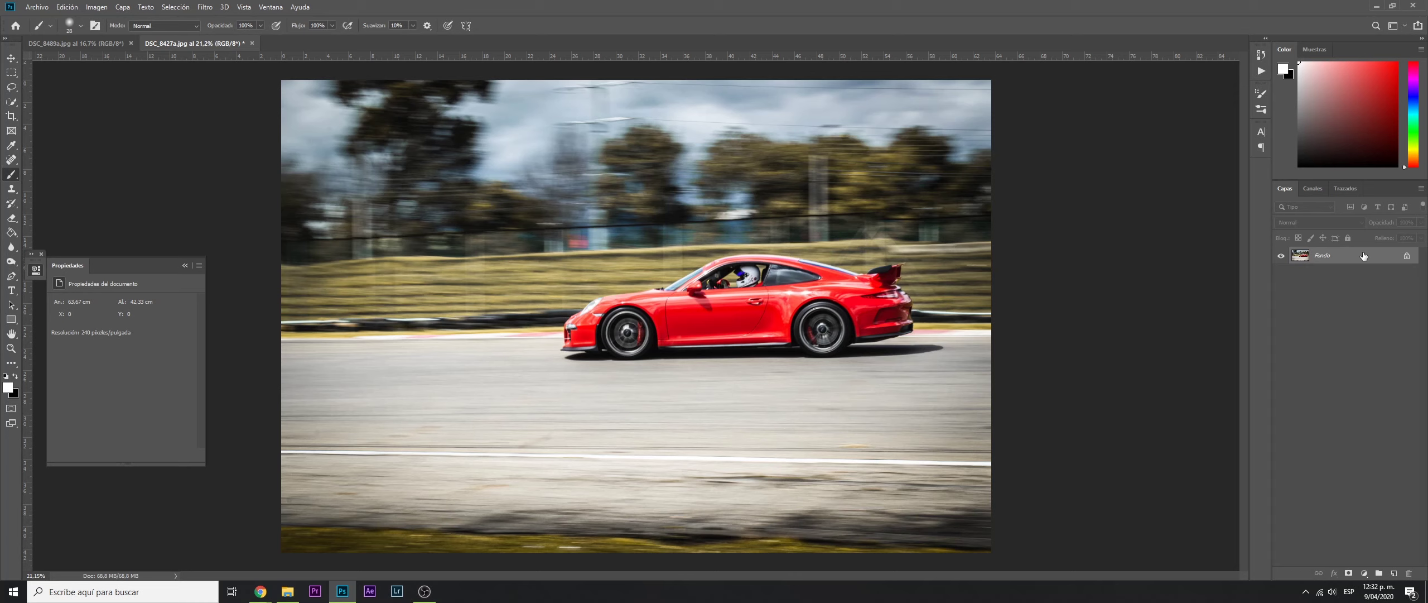
- Duplicate the Porsche background as Capa 1 and put the copy into Free Transform
{"action": "key", "text": "ctrl+j"}
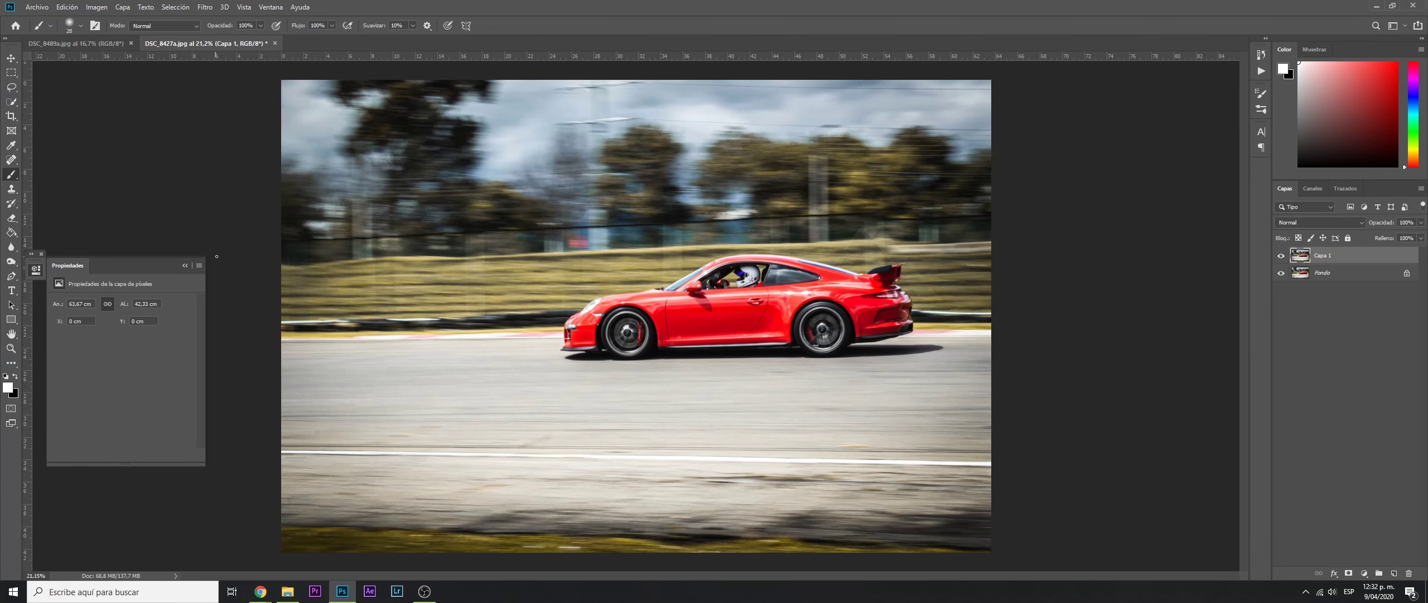
{"action": "key", "text": "ctrl+t"}
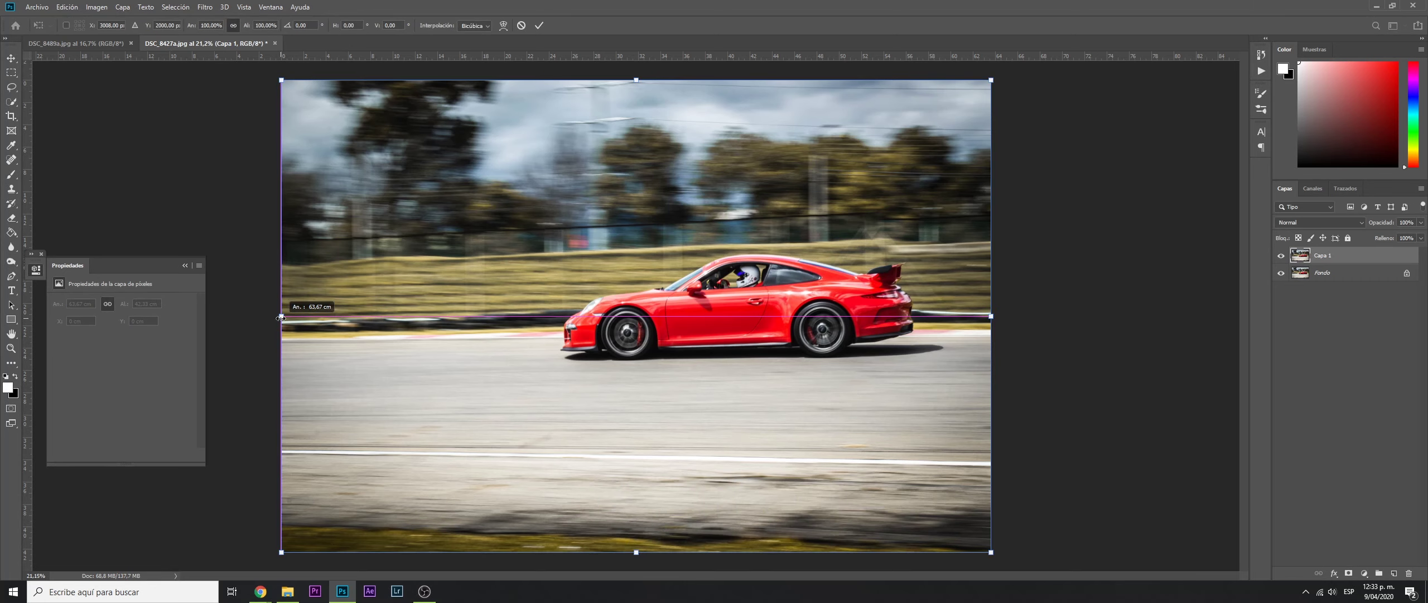
- Squeeze Capa 1 to about 40 cm wide, commit it, then hide it with Fondo selected
{"action": "left_click_drag", "start_coordinate": [281, 316], "coordinate": [561, 316]}
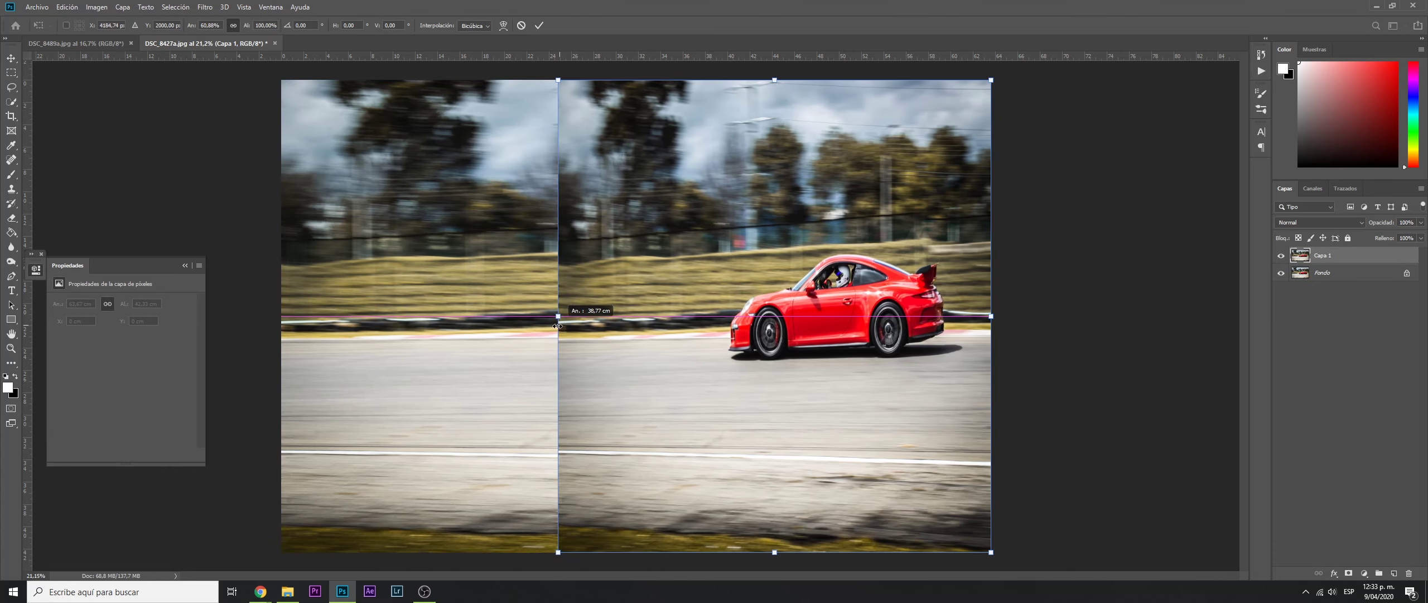
{"action": "left_click_drag", "start_coordinate": [562, 317], "coordinate": [529, 330]}
{"action": "key", "text": "Return"}
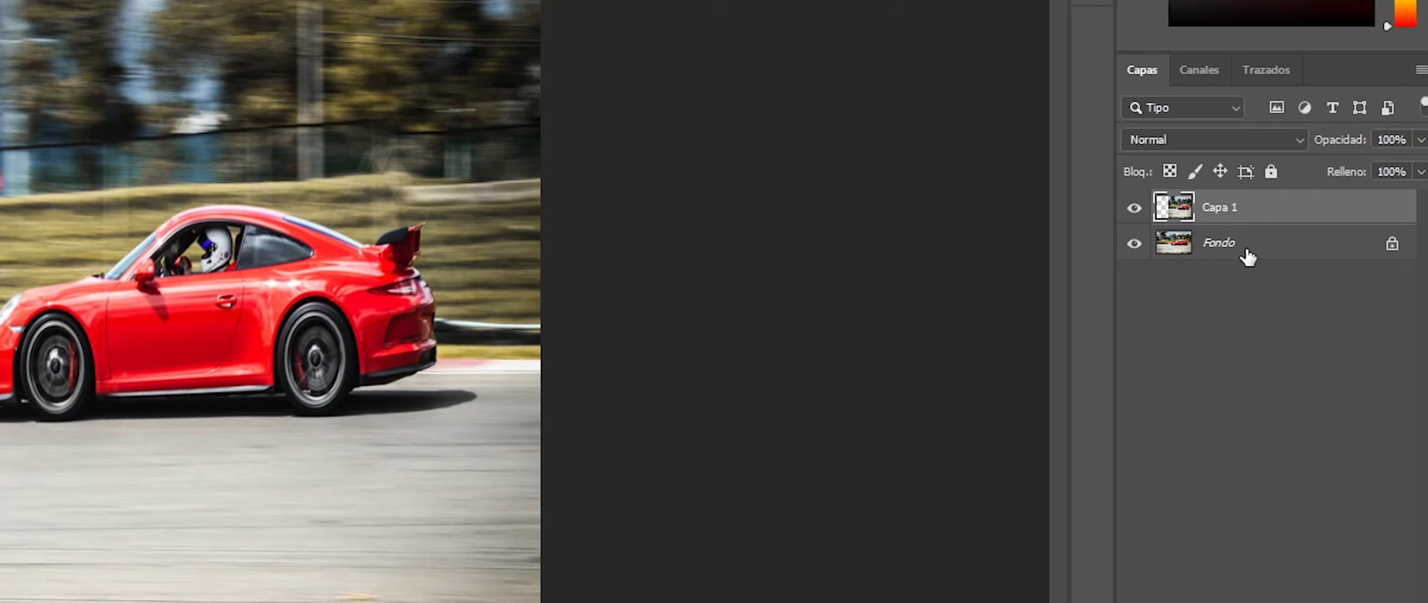
{"action": "left_click", "coordinate": [1247, 257]}
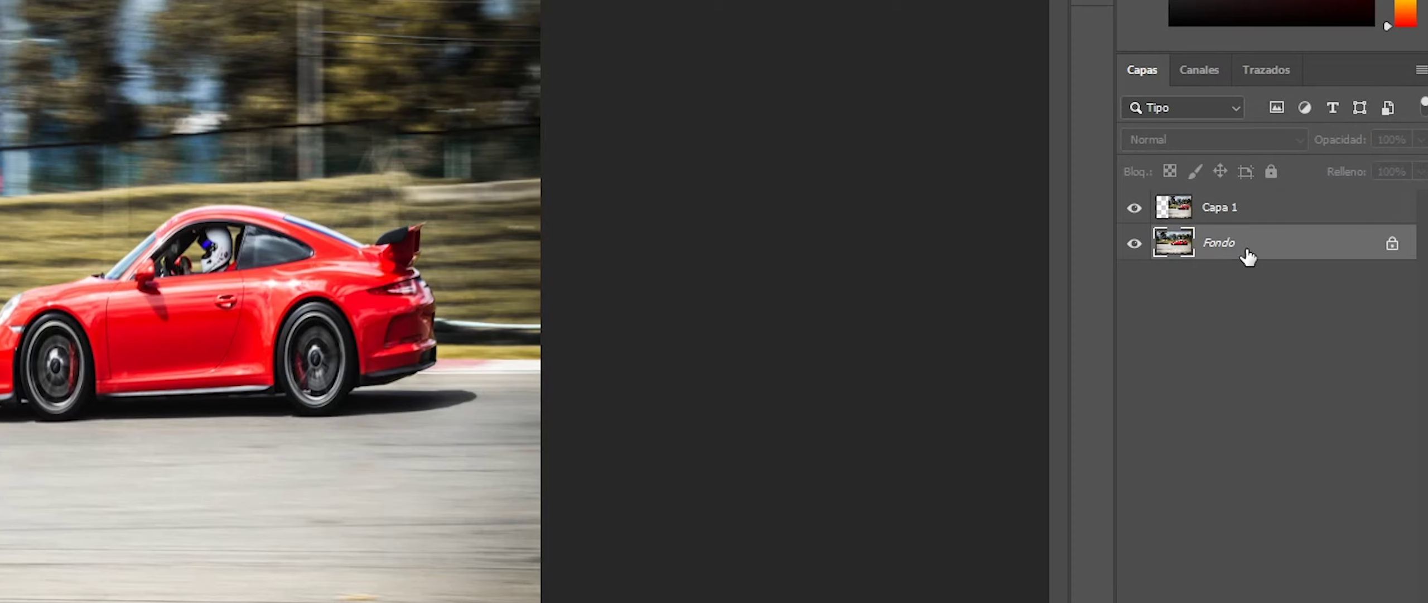
{"action": "left_click", "coordinate": [1135, 212]}
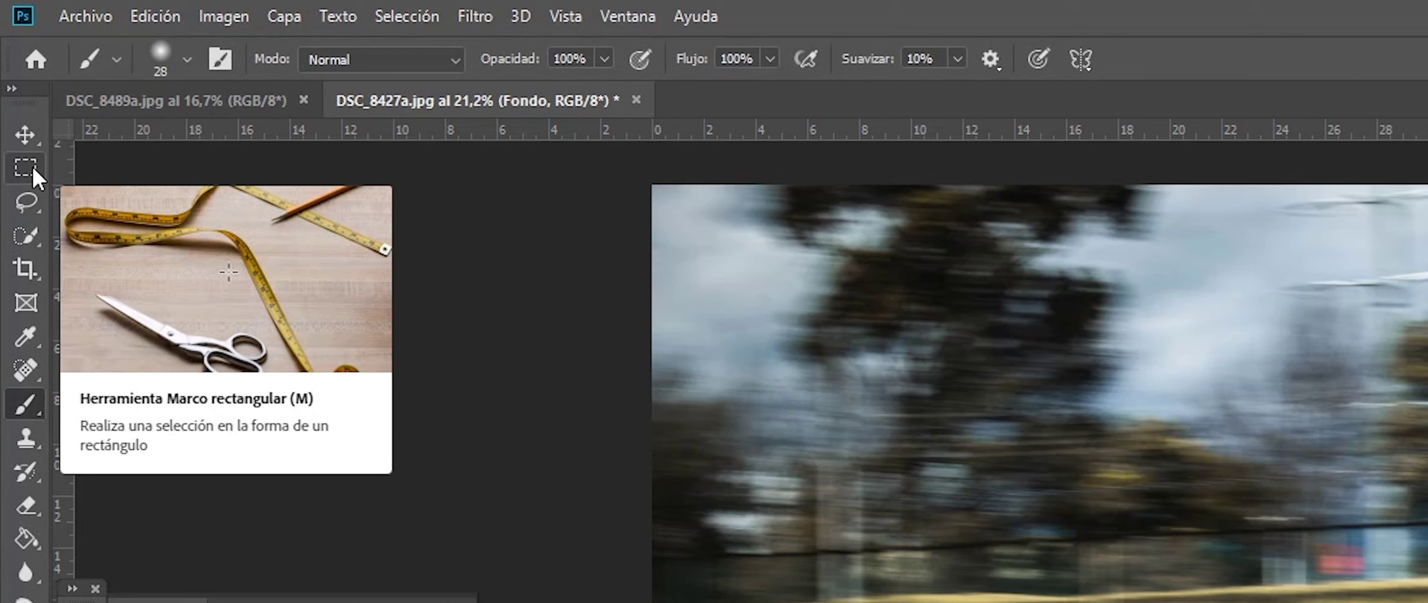
- Marquee-select the front wheel area on Fondo and copy it to Capa 2
{"action": "left_click", "coordinate": [33, 168]}
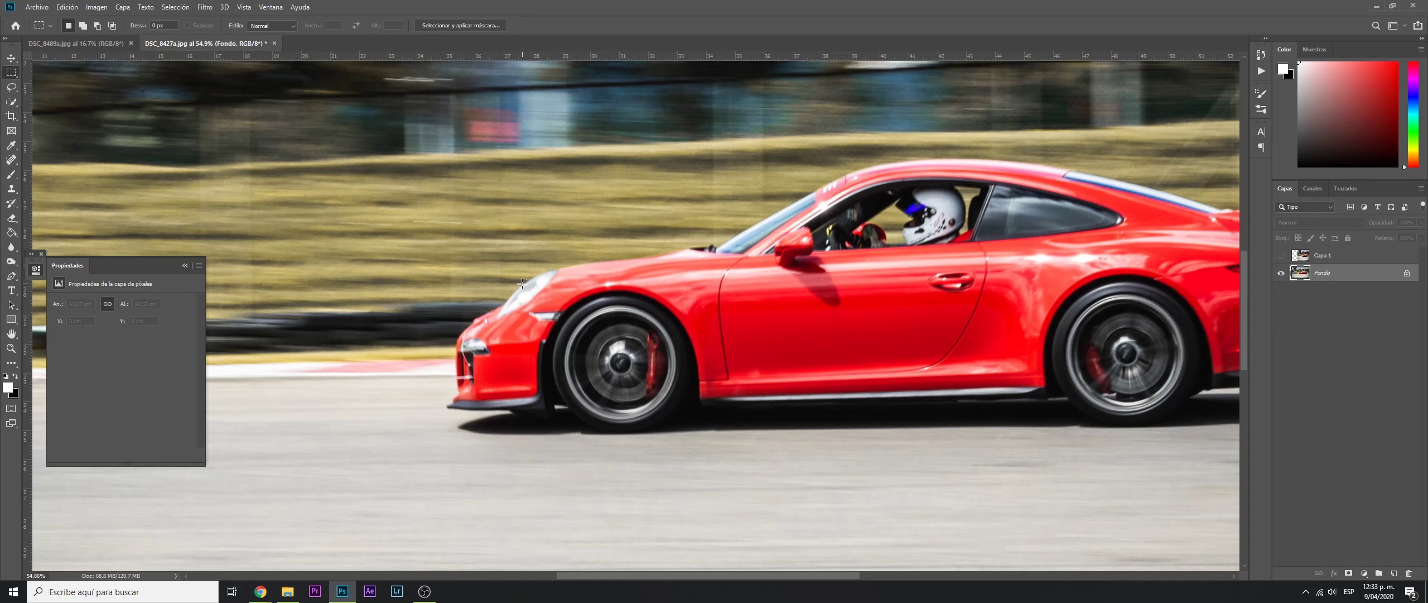
{"action": "left_click_drag", "start_coordinate": [520, 283], "coordinate": [740, 462]}
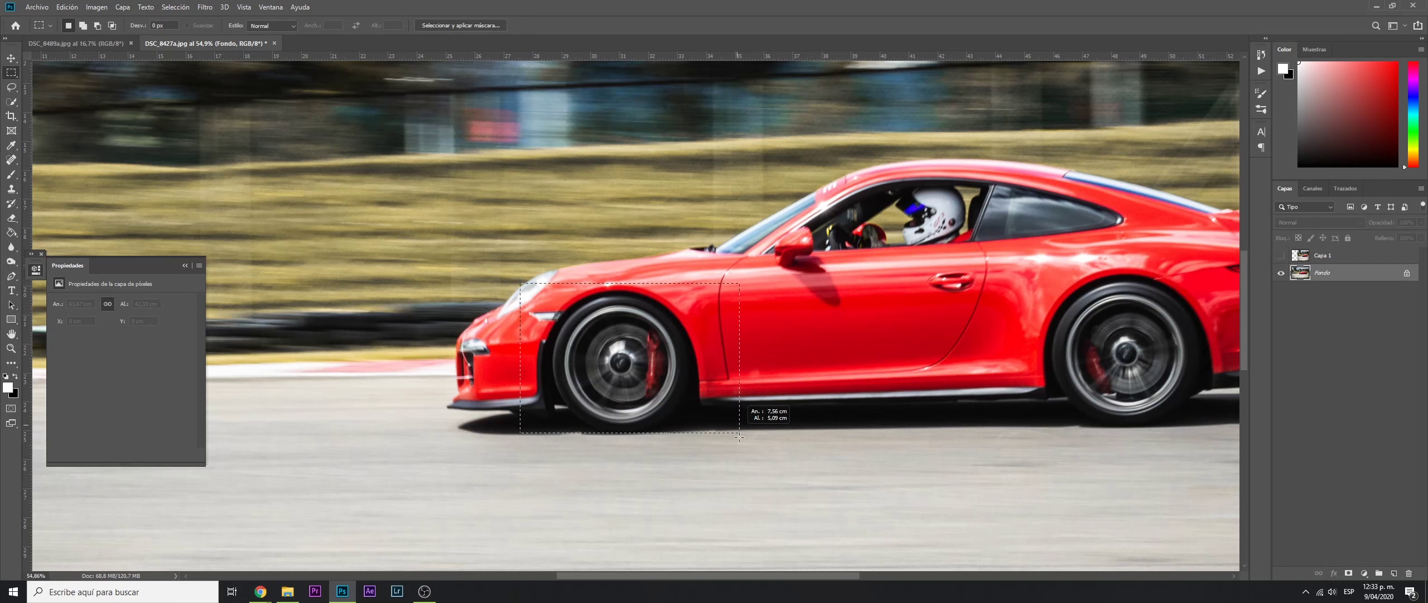
{"action": "left_click", "coordinate": [781, 477]}
{"action": "left_click_drag", "start_coordinate": [741, 454], "coordinate": [497, 255]}
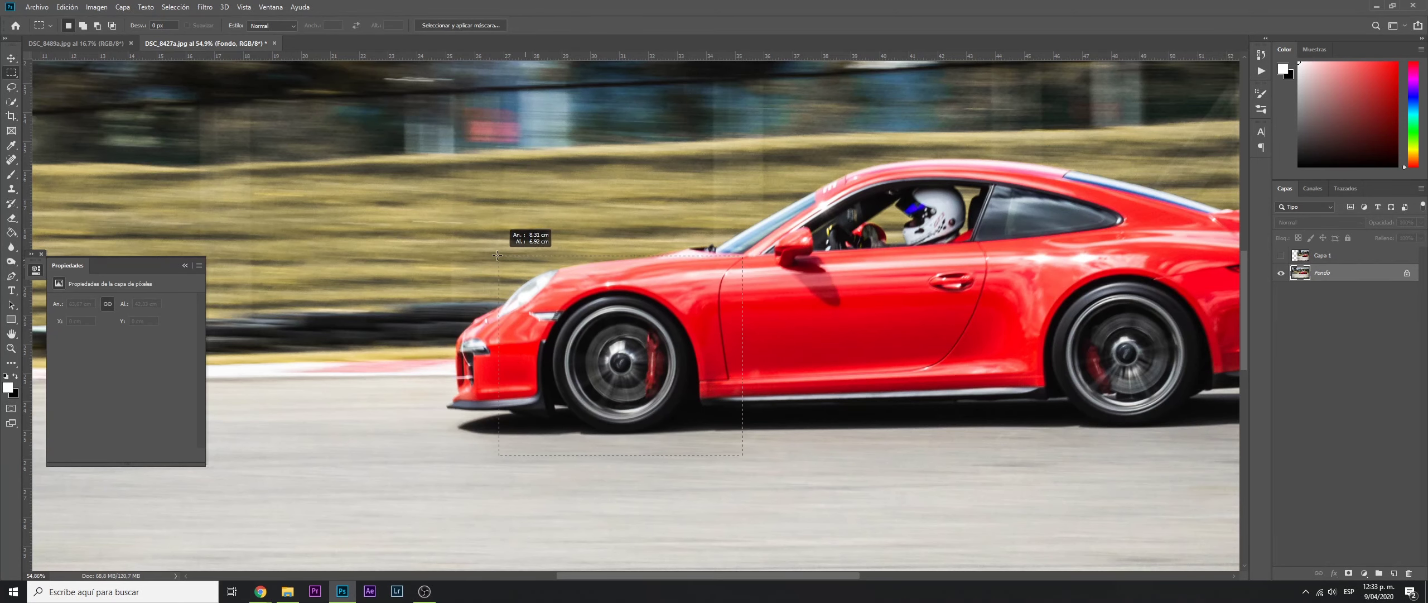
{"action": "left_click_drag", "start_coordinate": [497, 256], "coordinate": [493, 254]}
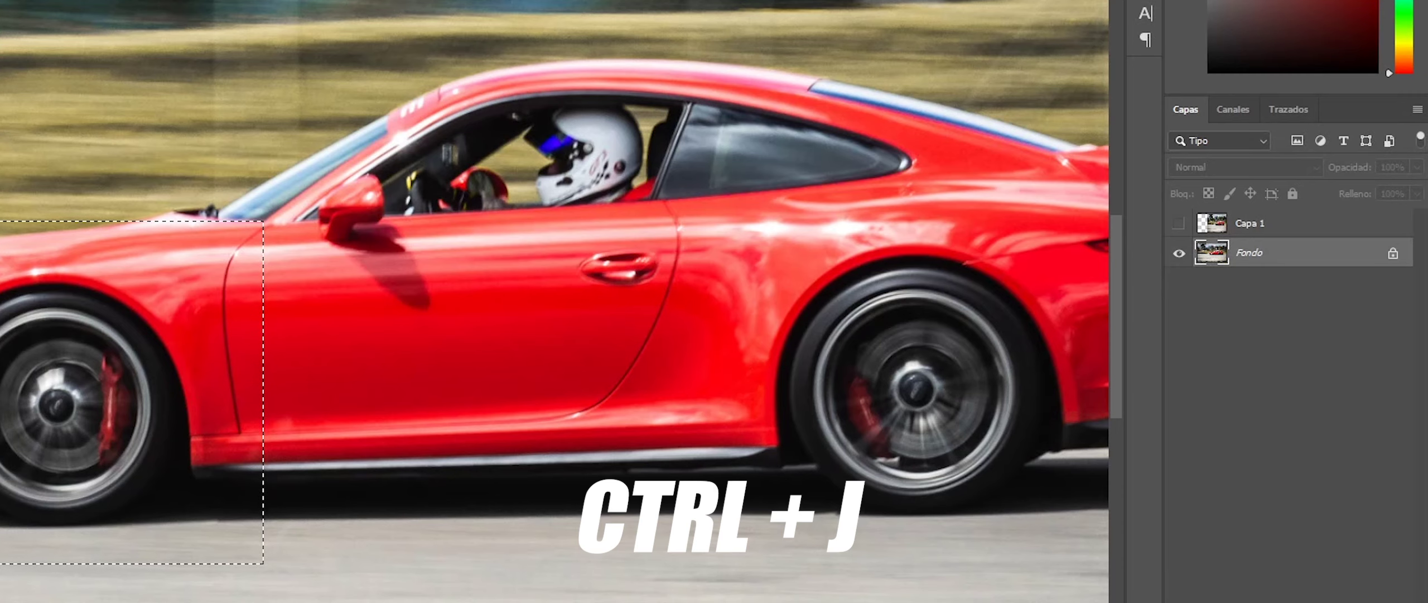
{"action": "key", "text": "ctrl+j"}
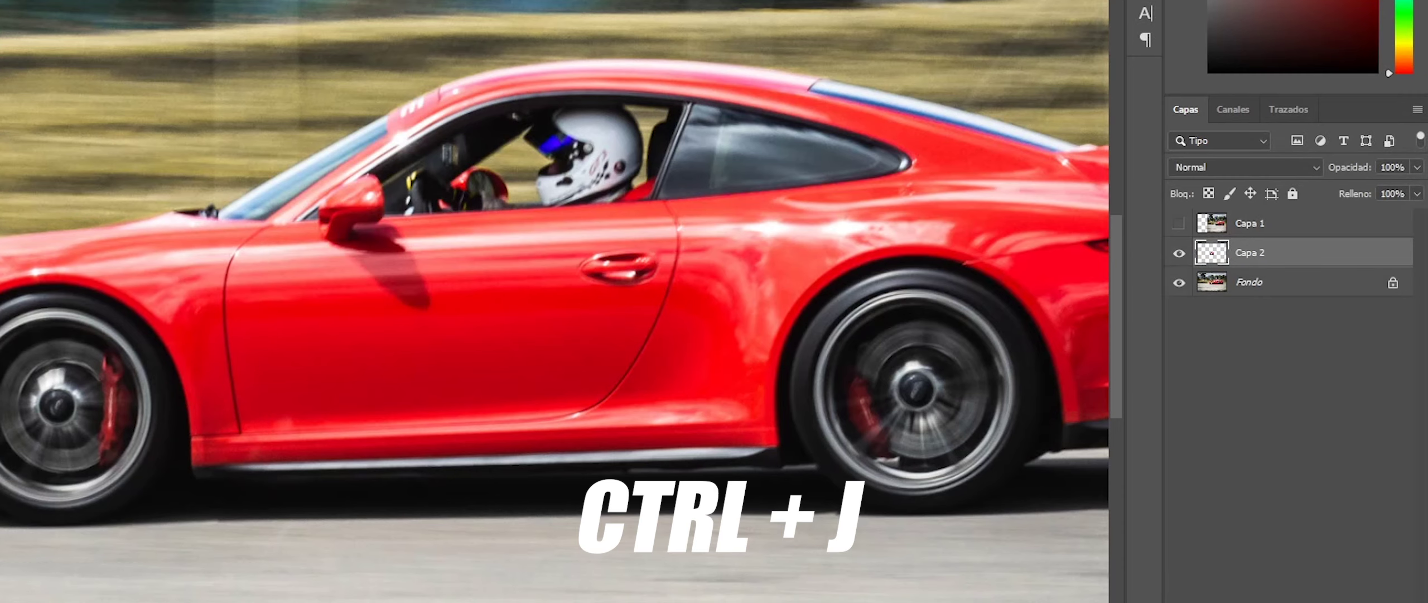
- Select the rear wheel area on Fondo and copy it to Capa 3
{"action": "left_click", "coordinate": [1267, 279]}
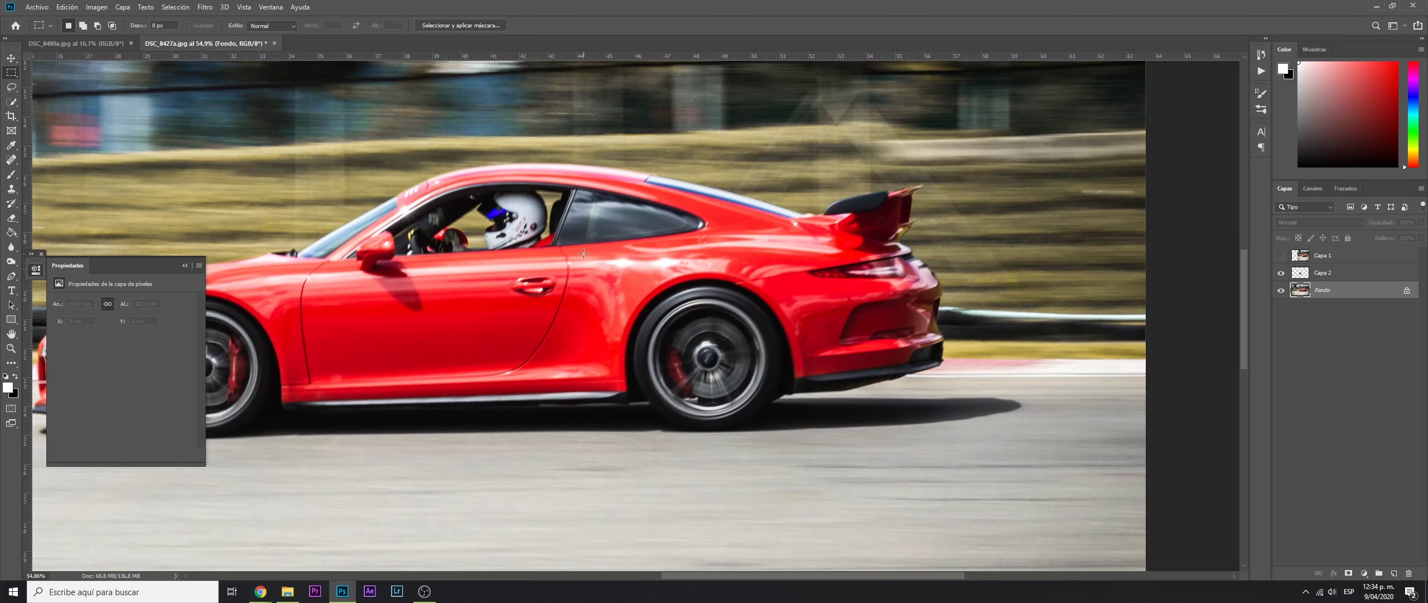
{"action": "left_click_drag", "start_coordinate": [583, 254], "coordinate": [838, 453]}
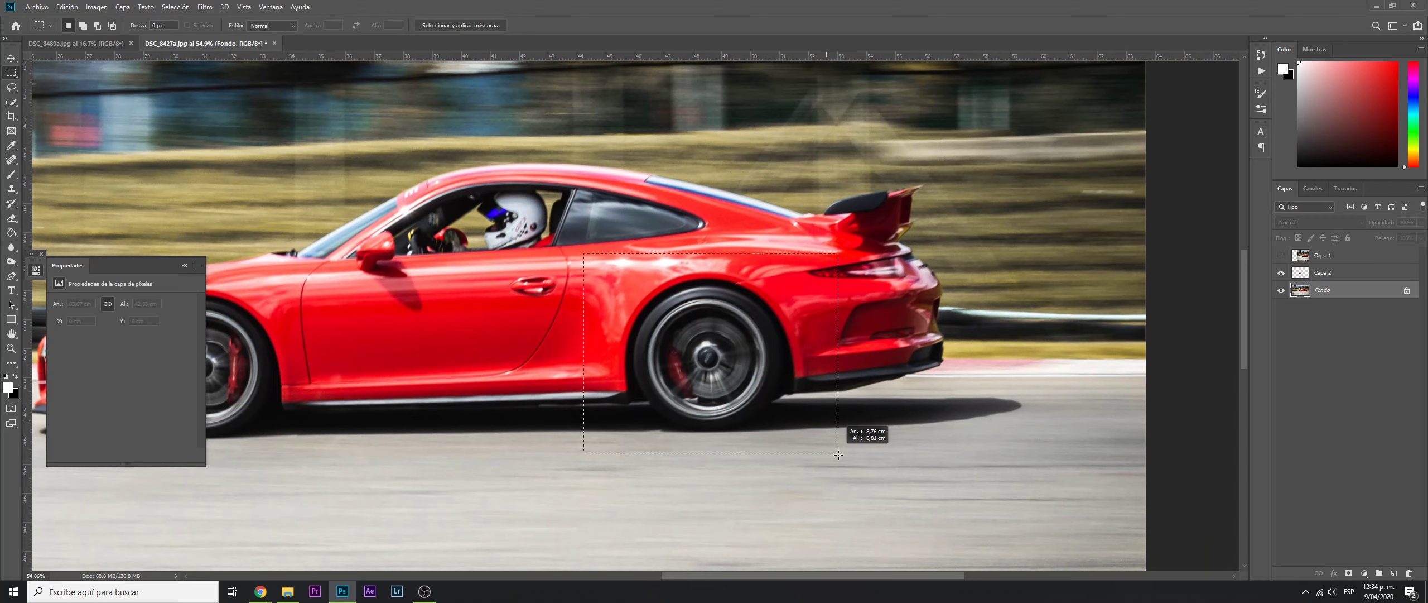
{"action": "left_click_drag", "start_coordinate": [838, 453], "coordinate": [835, 459]}
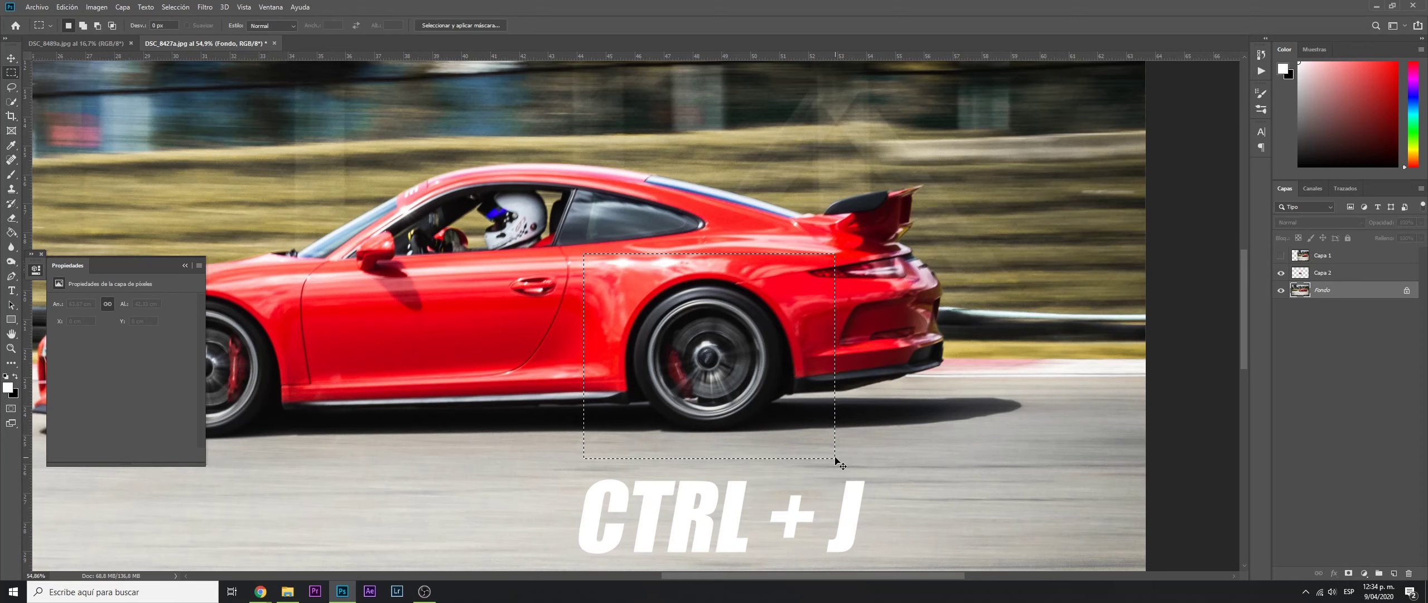
{"action": "key", "text": "ctrl+j"}
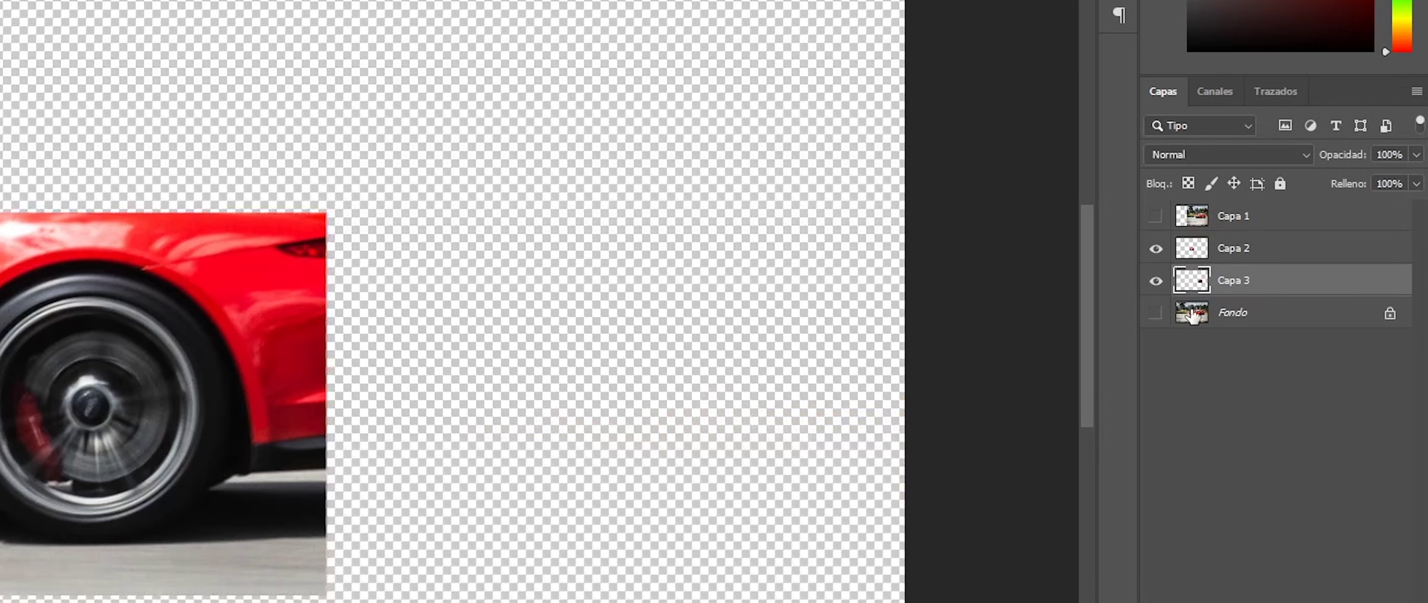
- Stack Capa 2 and Capa 3 above Capa 1, show Capa 1, and select Capa 3
{"action": "left_click", "coordinate": [1274, 258], "text": "shift"}
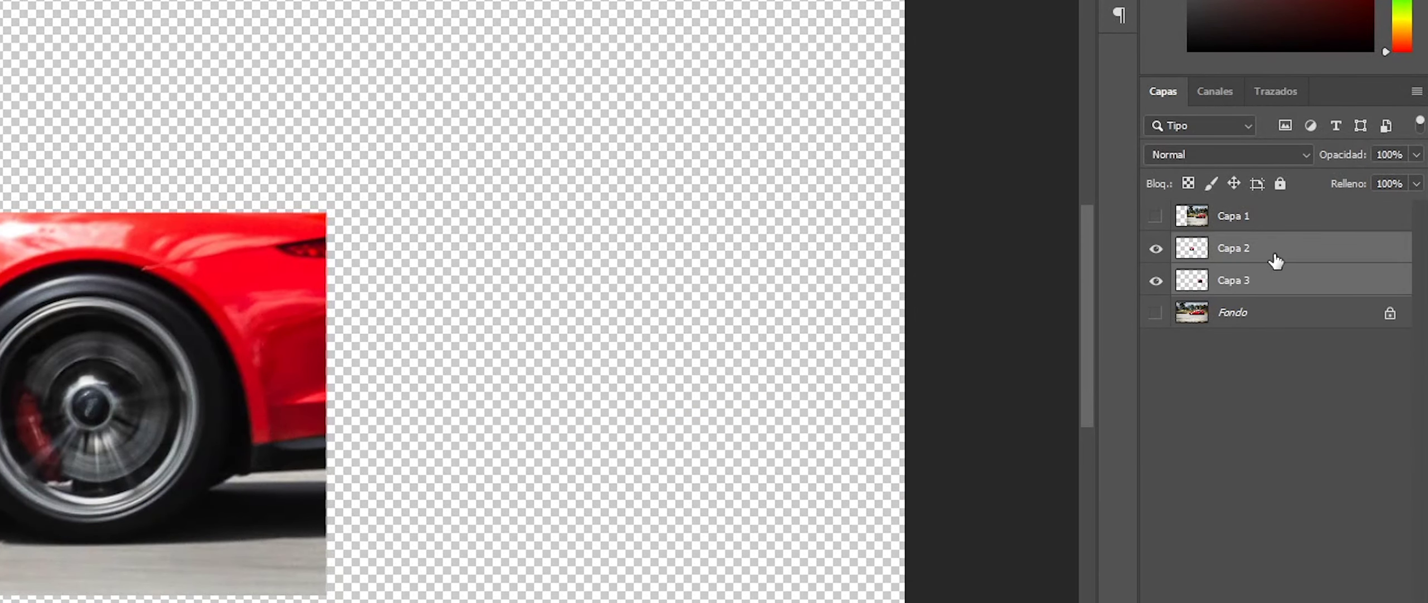
{"action": "left_click_drag", "start_coordinate": [1280, 274], "coordinate": [1268, 205]}
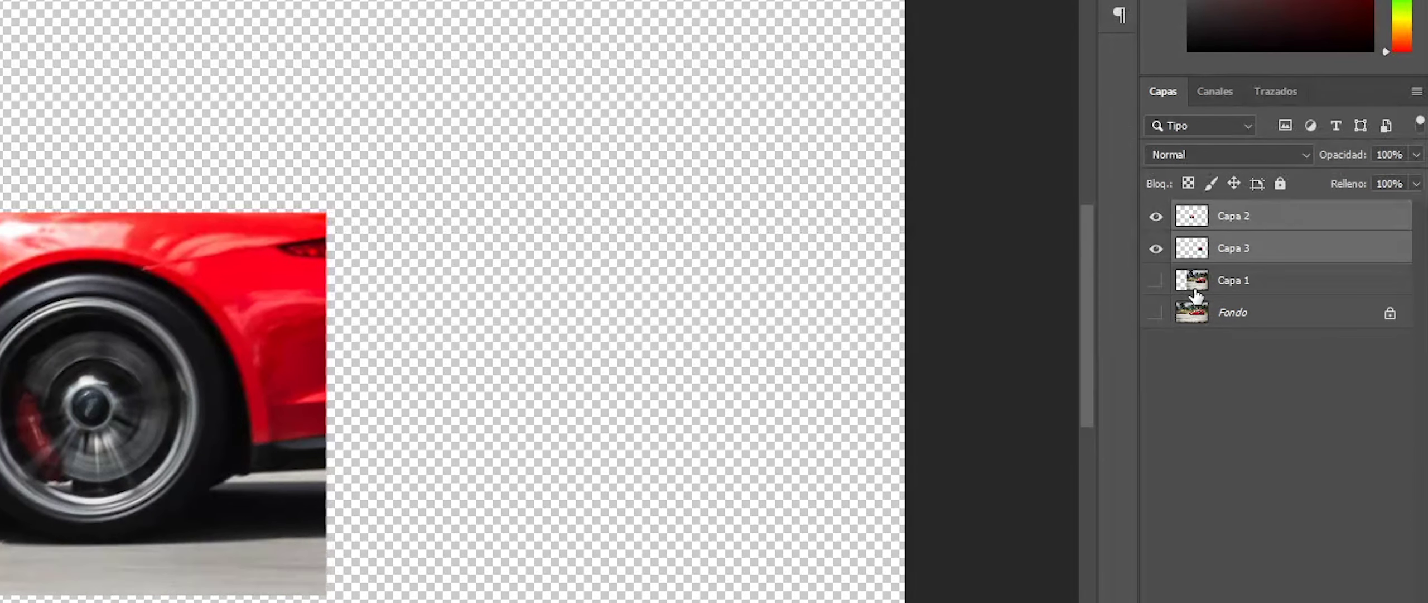
{"action": "left_click", "coordinate": [1156, 280]}
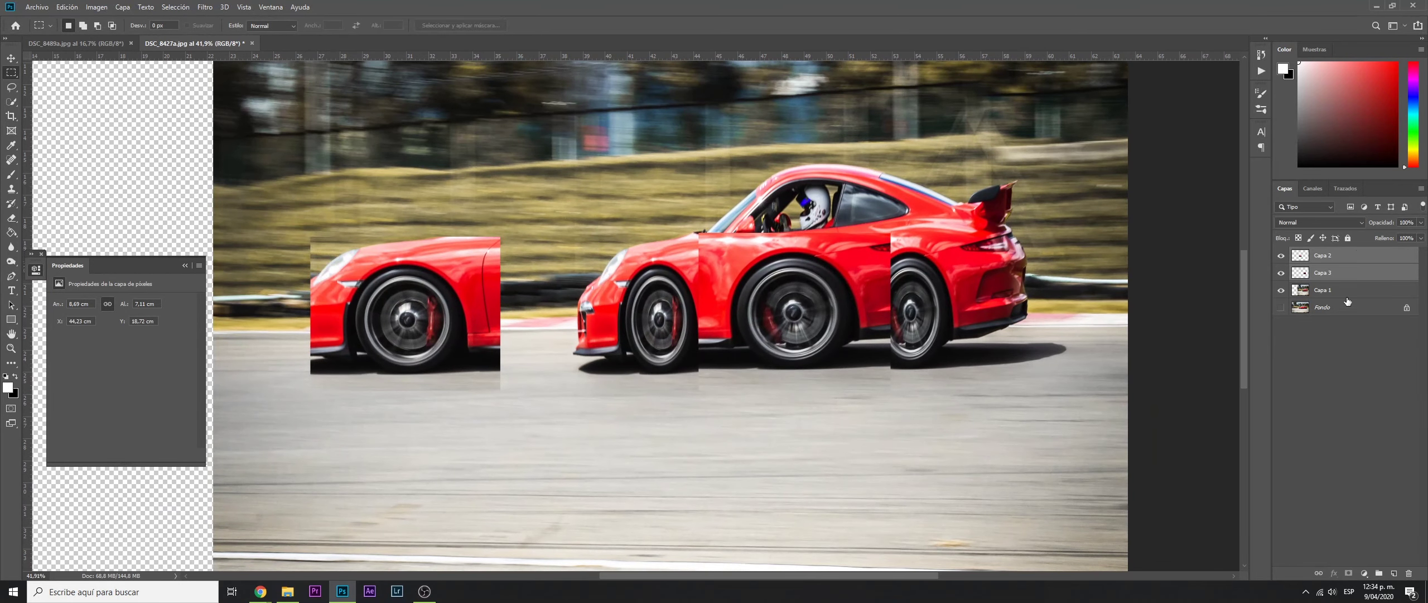
{"action": "left_click", "coordinate": [1336, 279]}
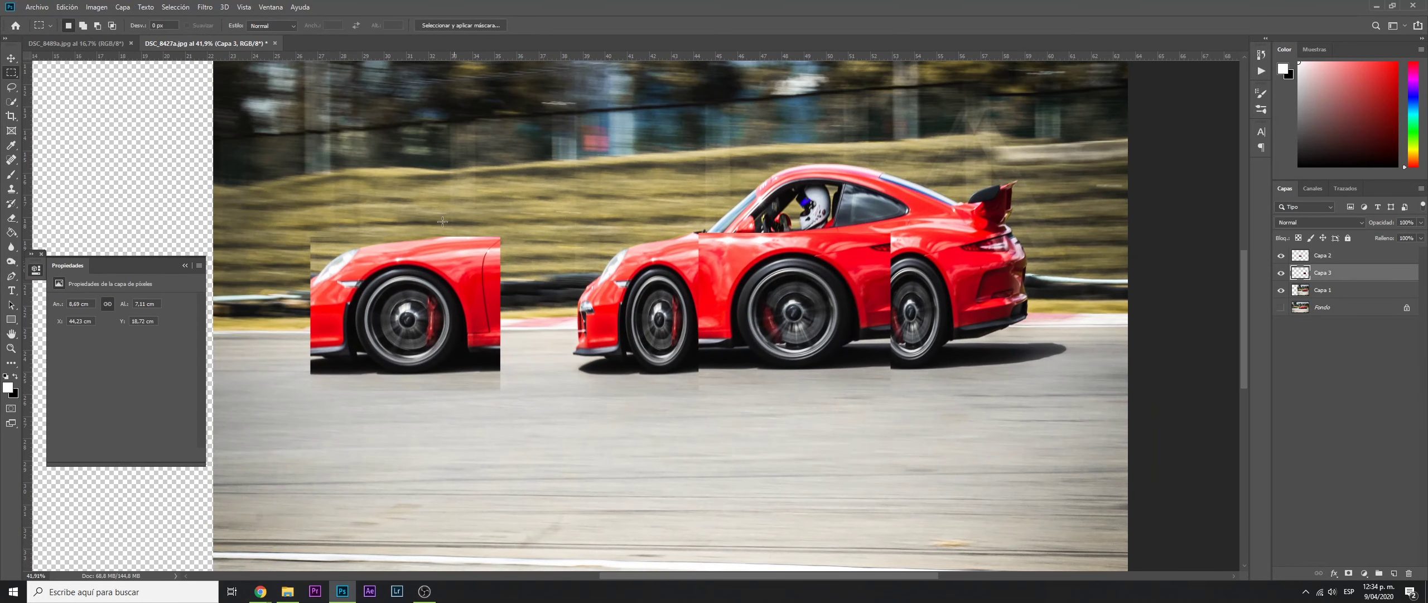
{"action": "left_click", "coordinate": [10, 58]}
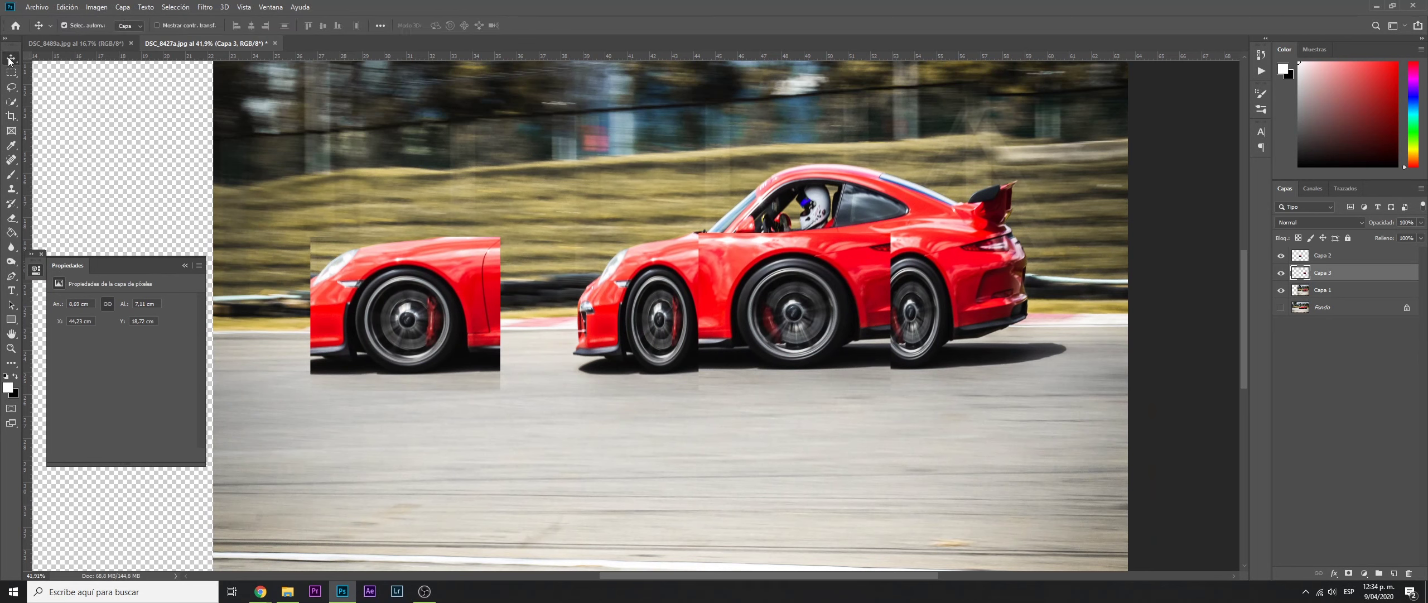
- Shift the rear wheel piece right, aligning it at about 42% opacity, then restore full opacity
{"action": "left_click_drag", "start_coordinate": [780, 311], "coordinate": [904, 308]}
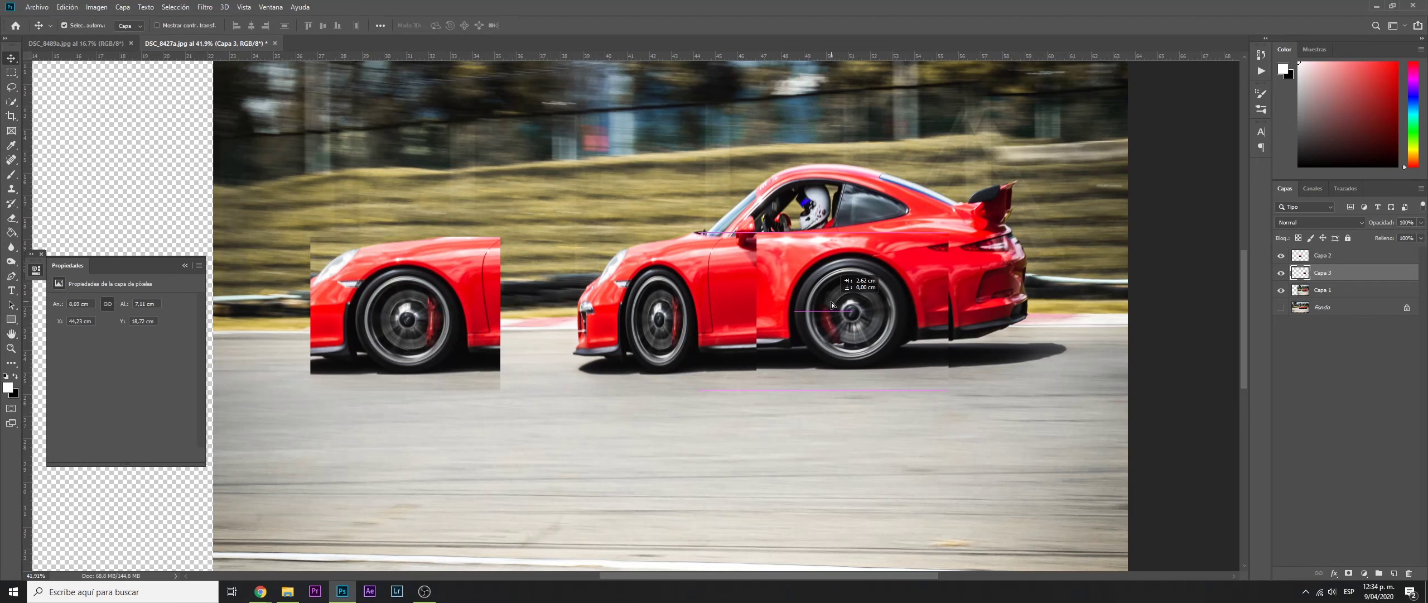
{"action": "scroll", "coordinate": [946, 323], "scroll_direction": "up", "scroll_amount": 3}
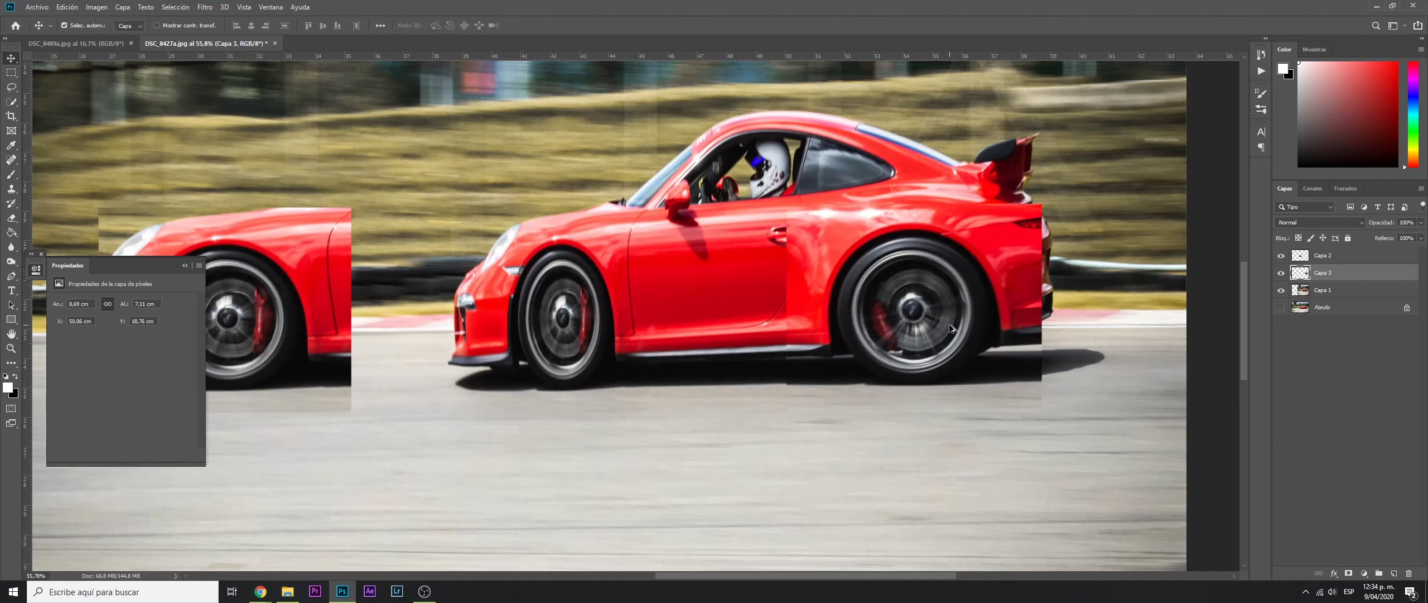
{"action": "scroll", "coordinate": [943, 318], "scroll_direction": "up", "scroll_amount": 2}
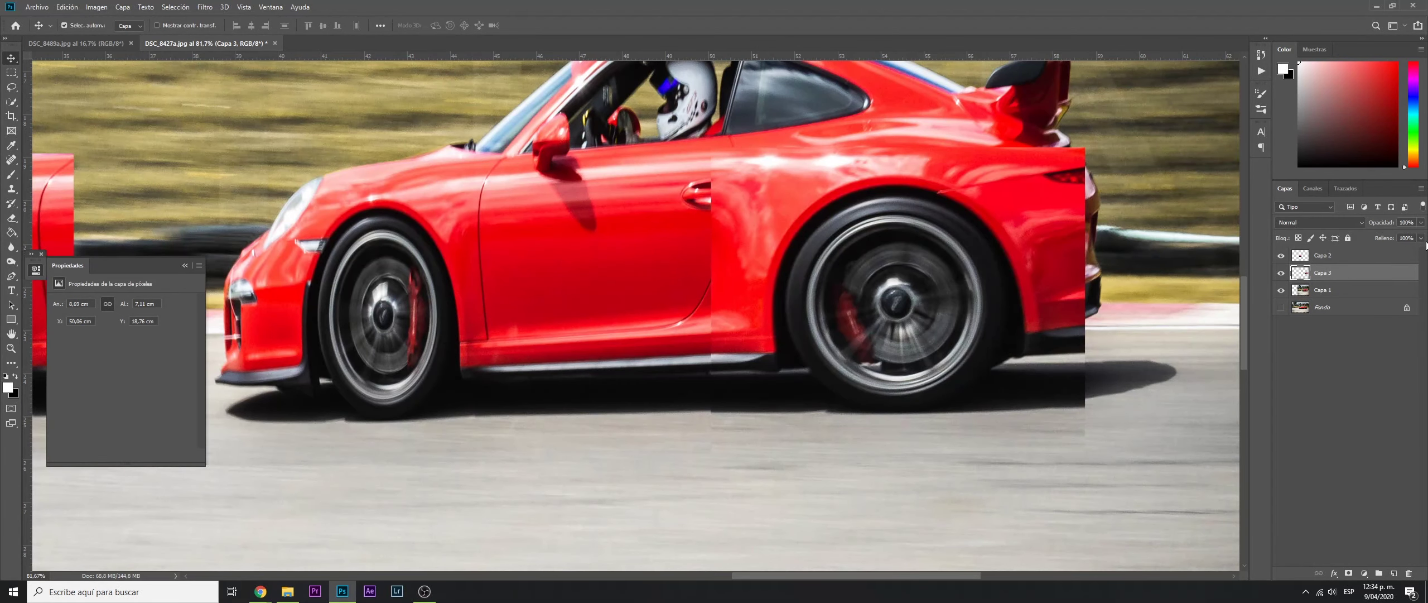
{"action": "left_click", "coordinate": [1422, 239]}
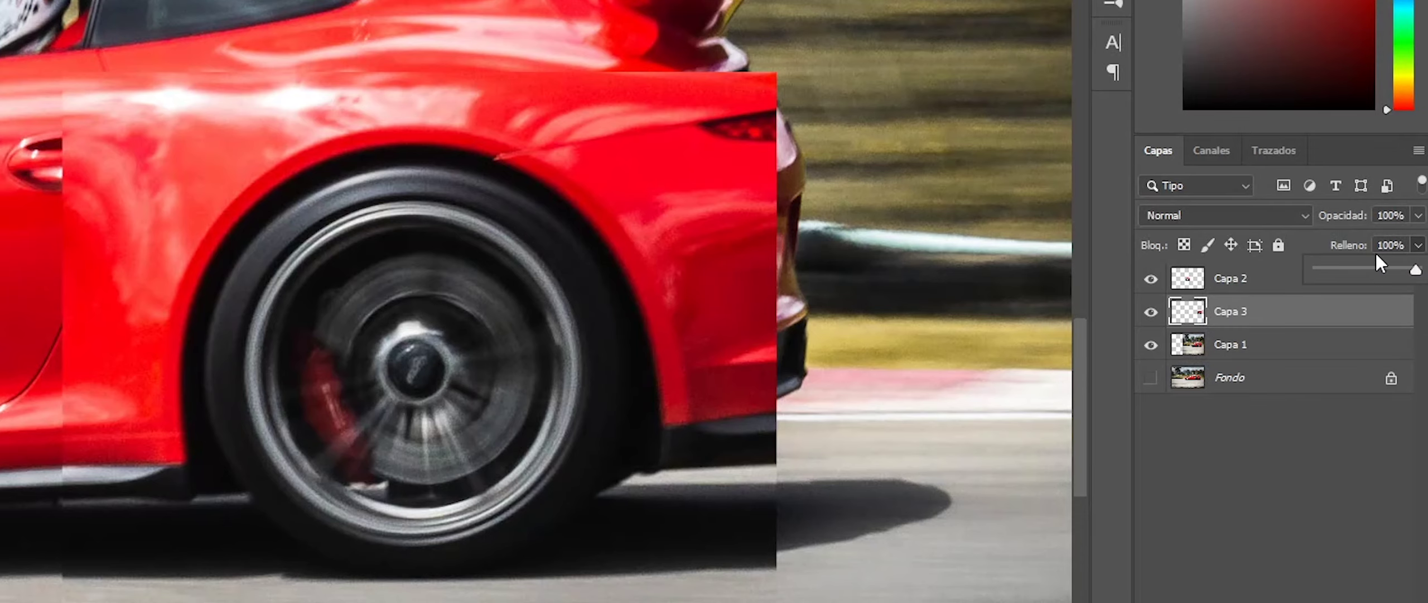
{"action": "left_click", "coordinate": [1419, 217]}
{"action": "mouse_move", "coordinate": [1373, 237]}
{"action": "left_mouse_down"}
{"action": "mouse_move", "coordinate": [1360, 239]}
{"action": "mouse_move", "coordinate": [1397, 233]}
{"action": "left_mouse_up"}
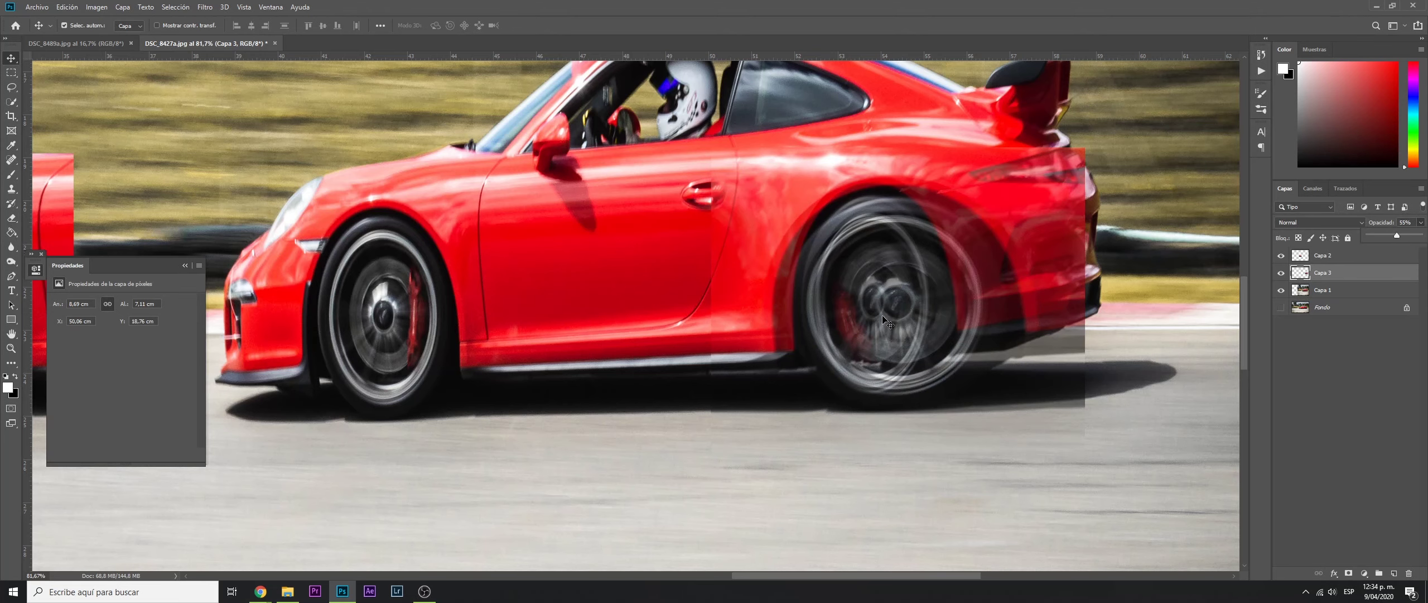
{"action": "left_click_drag", "start_coordinate": [882, 316], "coordinate": [870, 317]}
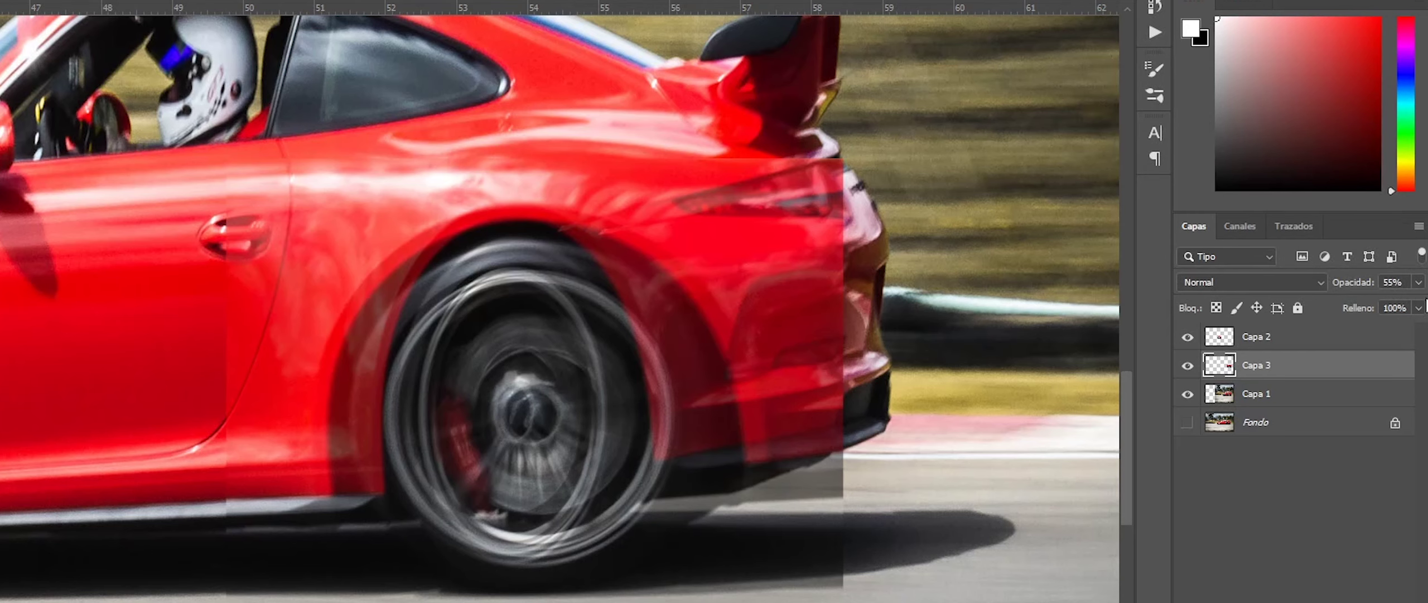
{"action": "left_click", "coordinate": [1421, 239]}
{"action": "left_click", "coordinate": [1419, 281]}
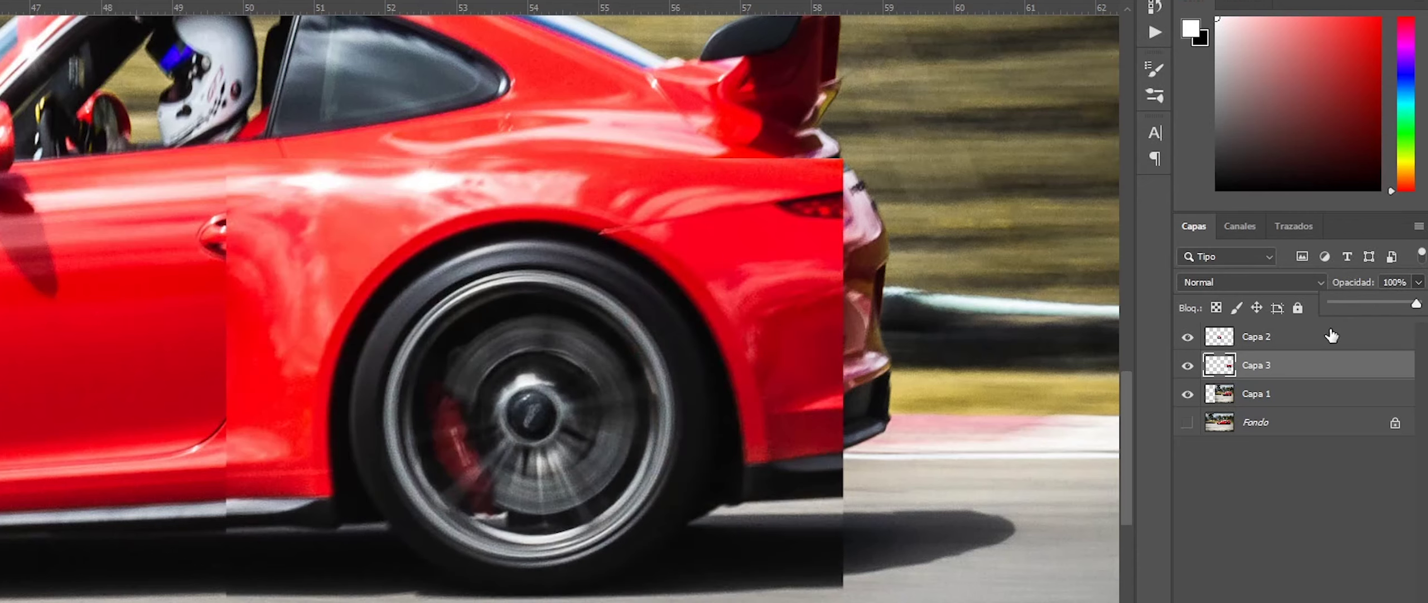
- Move the Capa 2 piece right, aligning it at 30% opacity, then restore 100% opacity
{"action": "left_click", "coordinate": [1330, 336]}
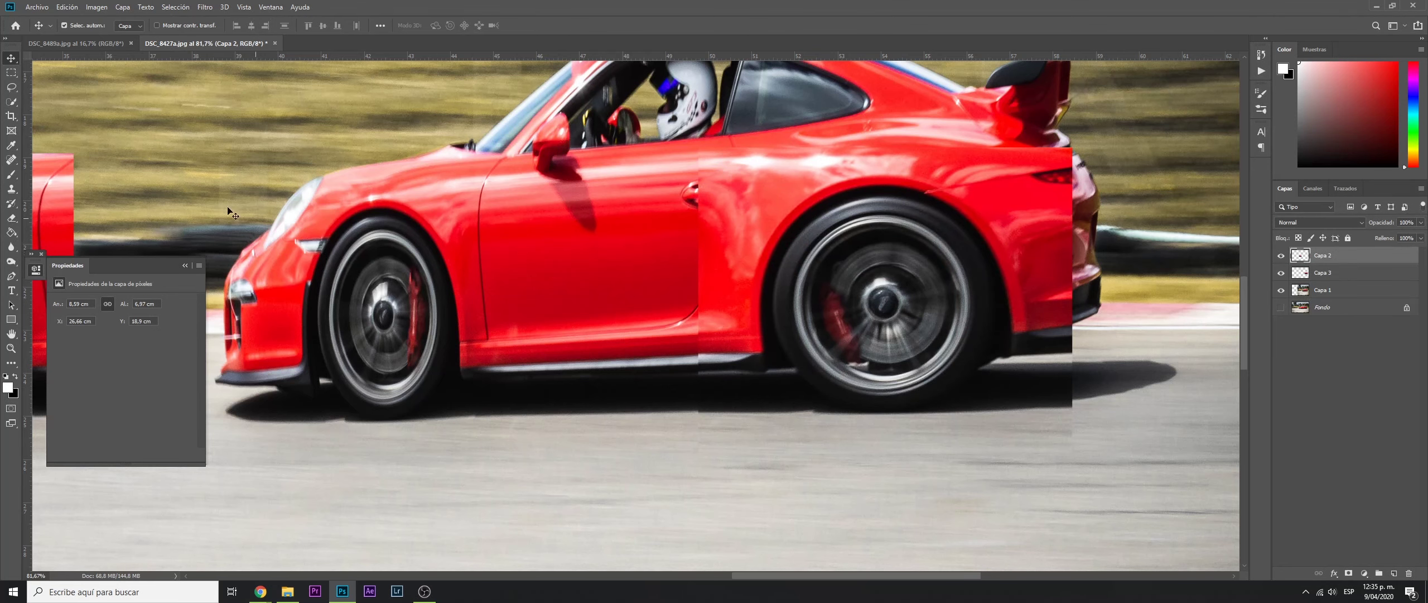
{"action": "scroll", "coordinate": [229, 211], "scroll_direction": "down", "scroll_amount": 3}
{"action": "scroll", "coordinate": [454, 302], "scroll_direction": "up", "scroll_amount": 2}
{"action": "left_click_drag", "start_coordinate": [454, 301], "coordinate": [795, 301]}
{"action": "left_click", "coordinate": [1421, 222]}
{"action": "mouse_move", "coordinate": [1421, 234]}
{"action": "left_mouse_down"}
{"action": "mouse_move", "coordinate": [1384, 237]}
{"action": "mouse_move", "coordinate": [1417, 237]}
{"action": "left_mouse_up"}
{"action": "key", "text": "shift+Right"}
{"action": "key", "text": "shift+Right"}
{"action": "key", "text": "shift+Right"}
{"action": "left_click", "coordinate": [1422, 222]}
{"action": "left_click_drag", "start_coordinate": [1156, 343], "coordinate": [775, 371]}
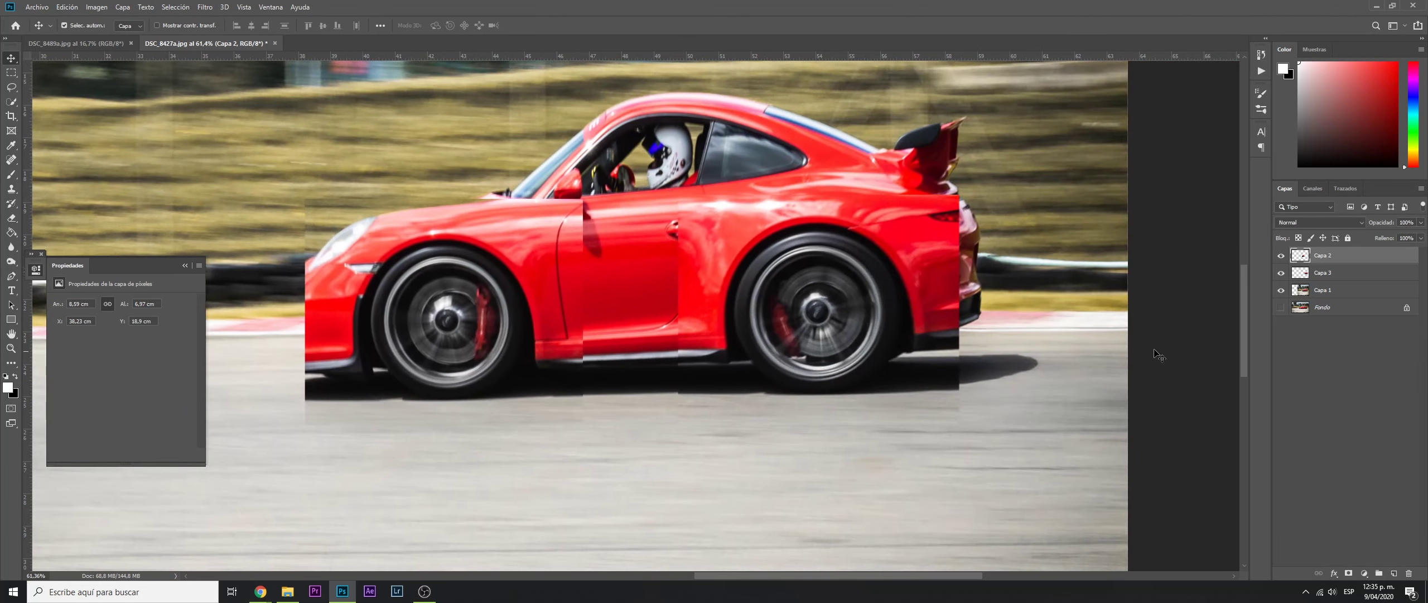
{"action": "left_click", "coordinate": [1350, 273]}
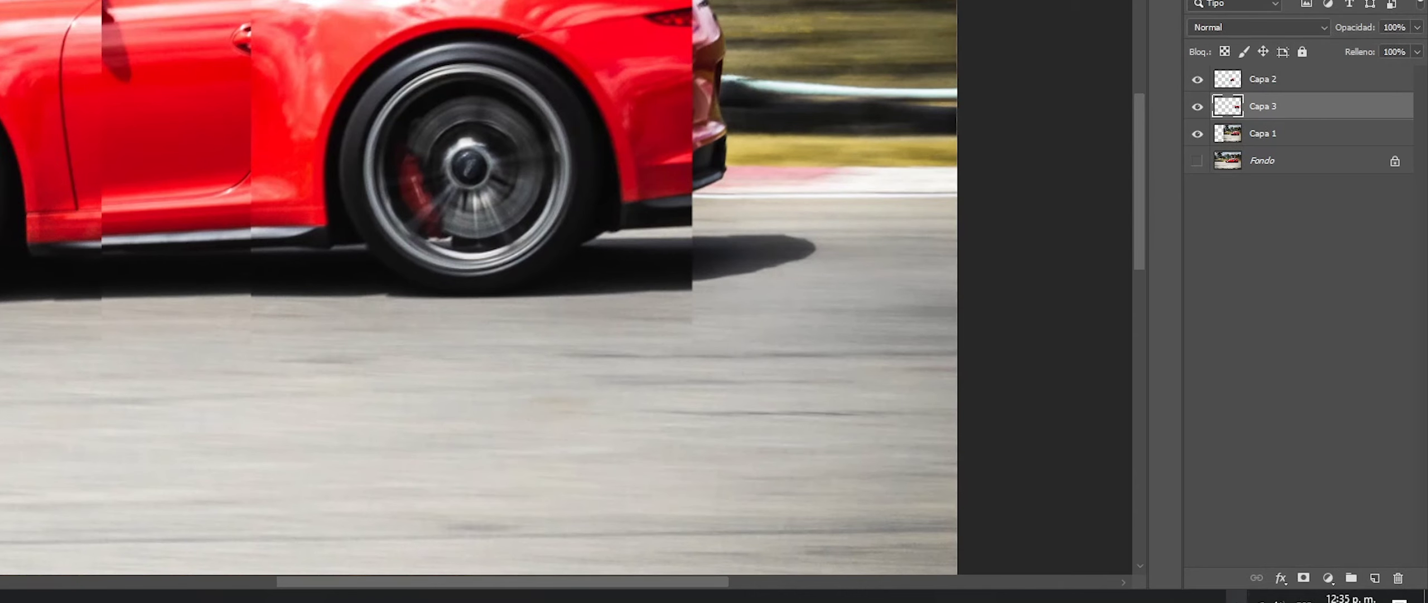
- Add a layer mask to Capa 3 and paint black over the door and rear bumper seams
{"action": "left_click", "coordinate": [1304, 580]}
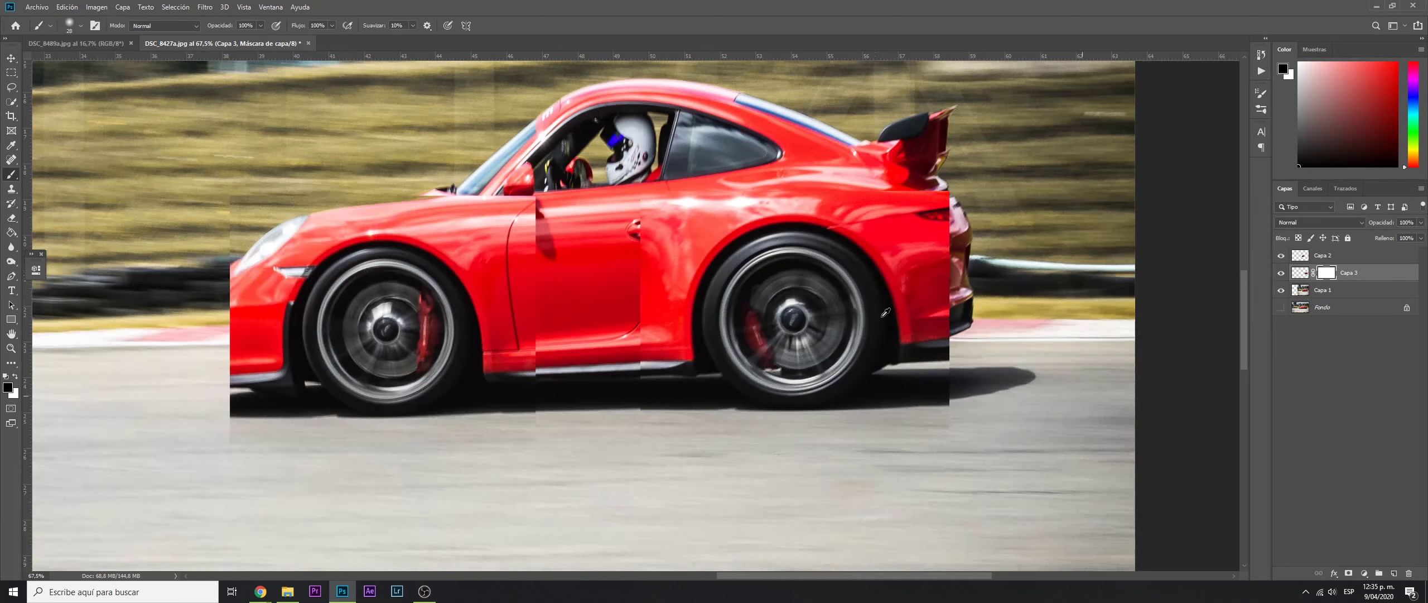
{"action": "right_click", "coordinate": [873, 299], "text": "alt"}
{"action": "mouse_move", "coordinate": [705, 205]}
{"action": "left_mouse_down"}
{"action": "mouse_move", "coordinate": [675, 207]}
{"action": "mouse_move", "coordinate": [641, 374]}
{"action": "mouse_move", "coordinate": [672, 337]}
{"action": "left_mouse_up"}
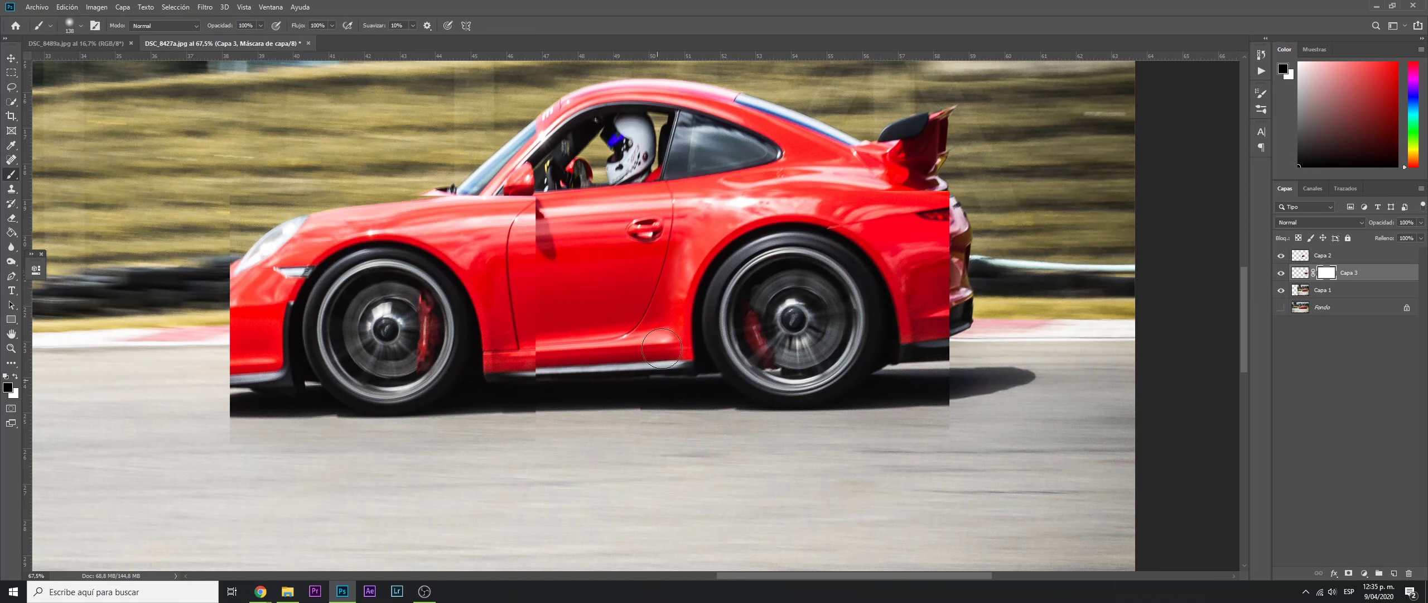
{"action": "mouse_move", "coordinate": [668, 267]}
{"action": "left_mouse_down"}
{"action": "mouse_move", "coordinate": [725, 195]}
{"action": "mouse_move", "coordinate": [893, 206]}
{"action": "mouse_move", "coordinate": [1007, 363]}
{"action": "left_mouse_up"}
- Shrink the brush to 34 px, swap to white, and target Capa 3's pixels
{"action": "scroll", "coordinate": [1006, 363], "scroll_direction": "up", "scroll_amount": 2}
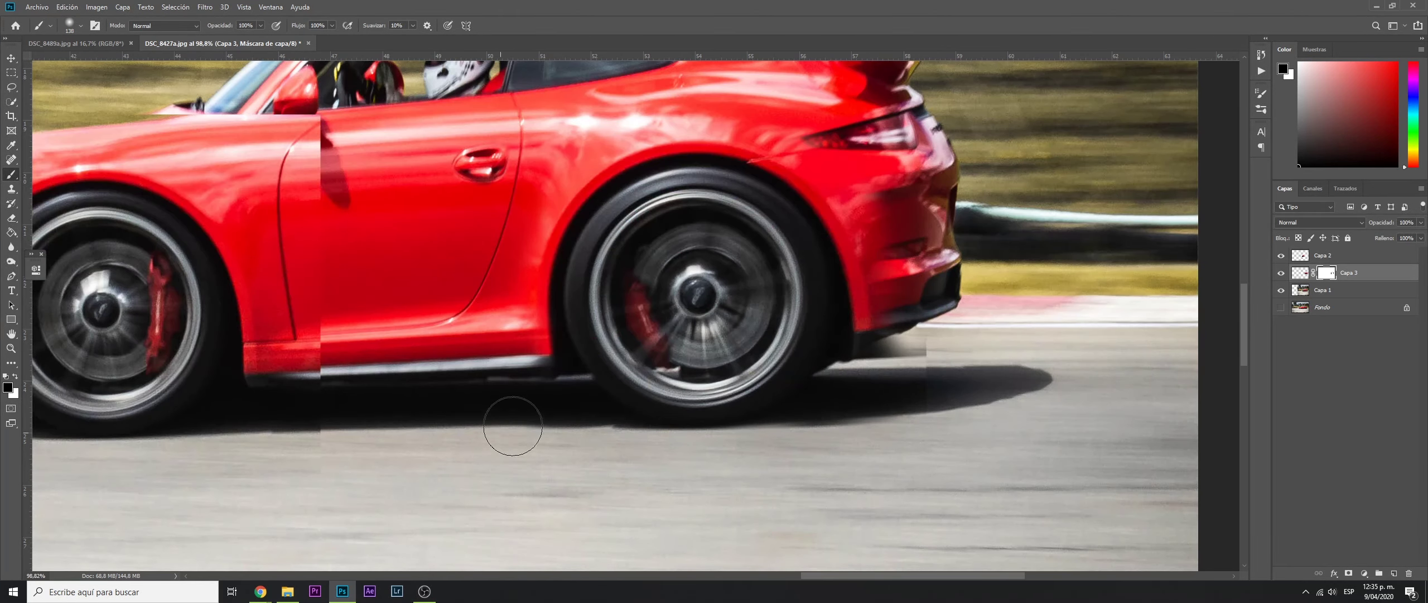
{"action": "left_click_drag", "start_coordinate": [912, 368], "coordinate": [859, 369]}
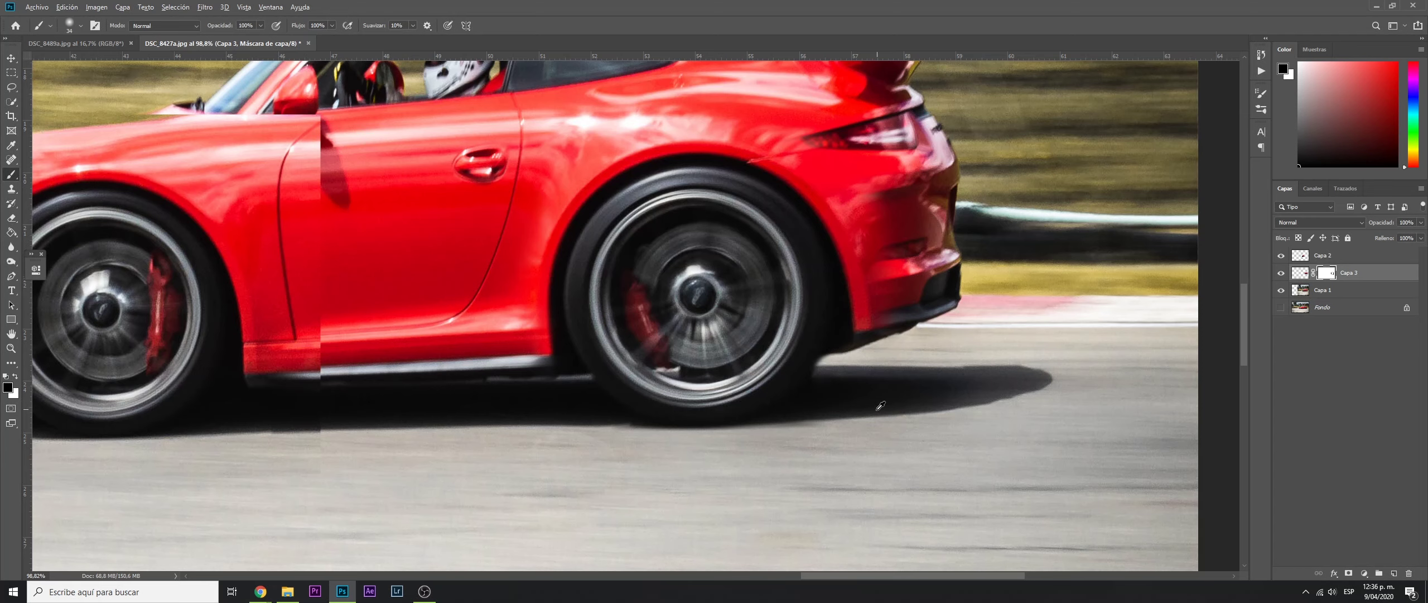
{"action": "key", "text": "alt+t"}
{"action": "key", "text": "Escape"}
{"action": "scroll", "coordinate": [802, 373], "scroll_direction": "down", "scroll_amount": 5}
{"action": "scroll", "coordinate": [792, 312], "scroll_direction": "up", "scroll_amount": 5}
{"action": "scroll", "coordinate": [782, 235], "scroll_direction": "up", "scroll_amount": 2}
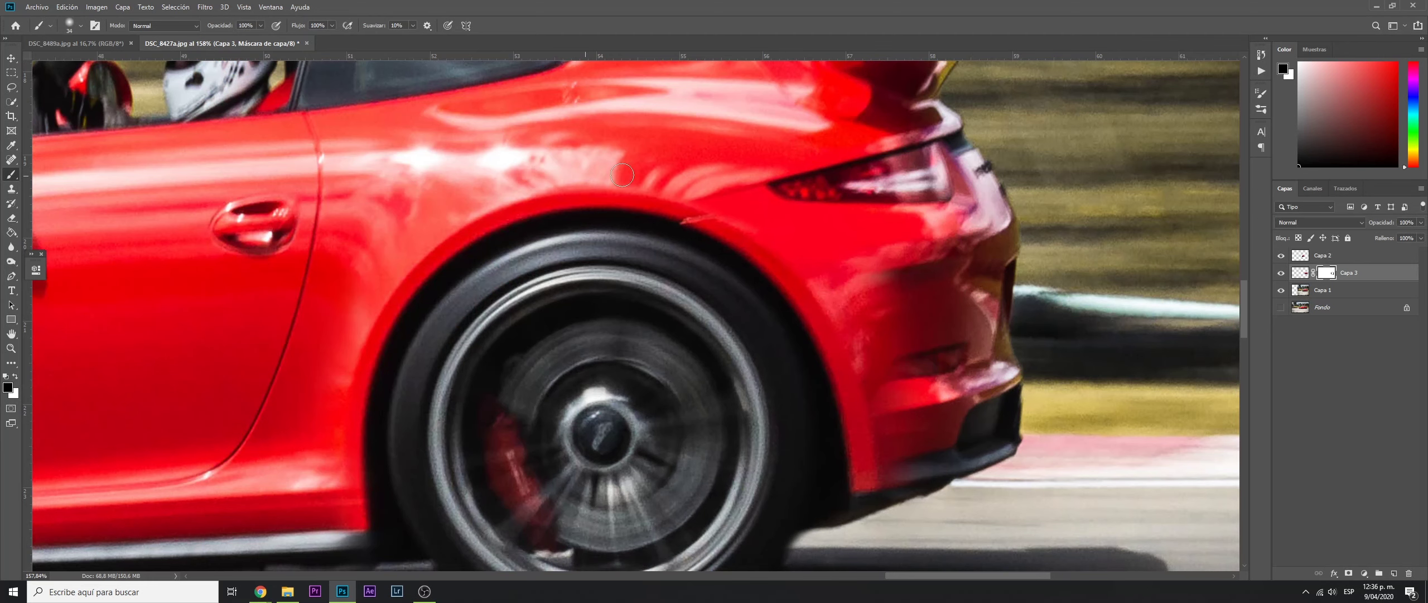
{"action": "scroll", "coordinate": [747, 179], "scroll_direction": "up", "scroll_amount": 3}
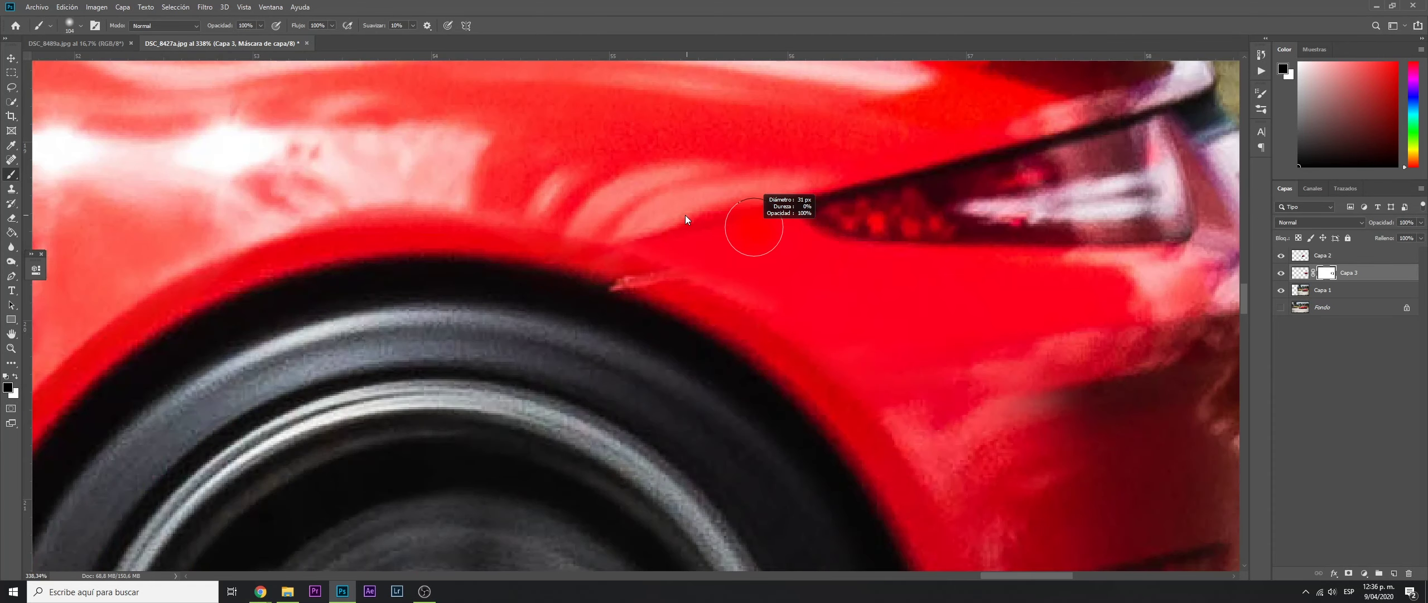
{"action": "scroll", "coordinate": [929, 253], "scroll_direction": "down", "scroll_amount": 2}
{"action": "key", "text": "x"}
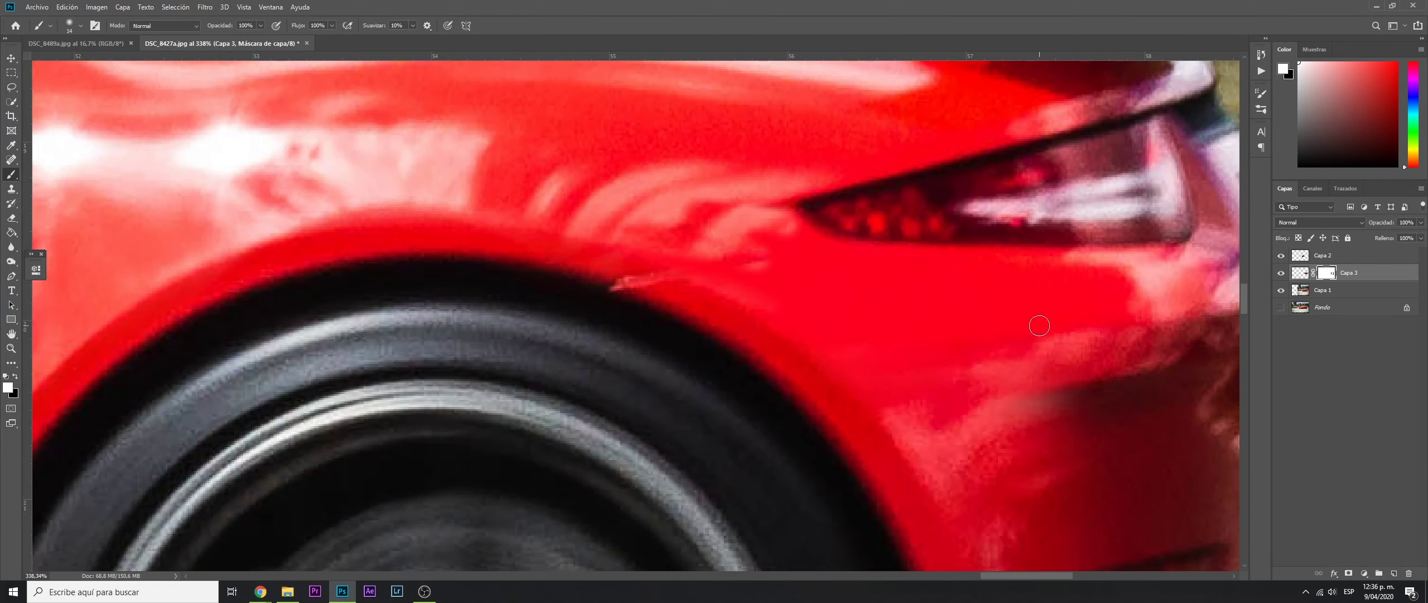
{"action": "scroll", "coordinate": [697, 306], "scroll_direction": "up", "scroll_amount": 2}
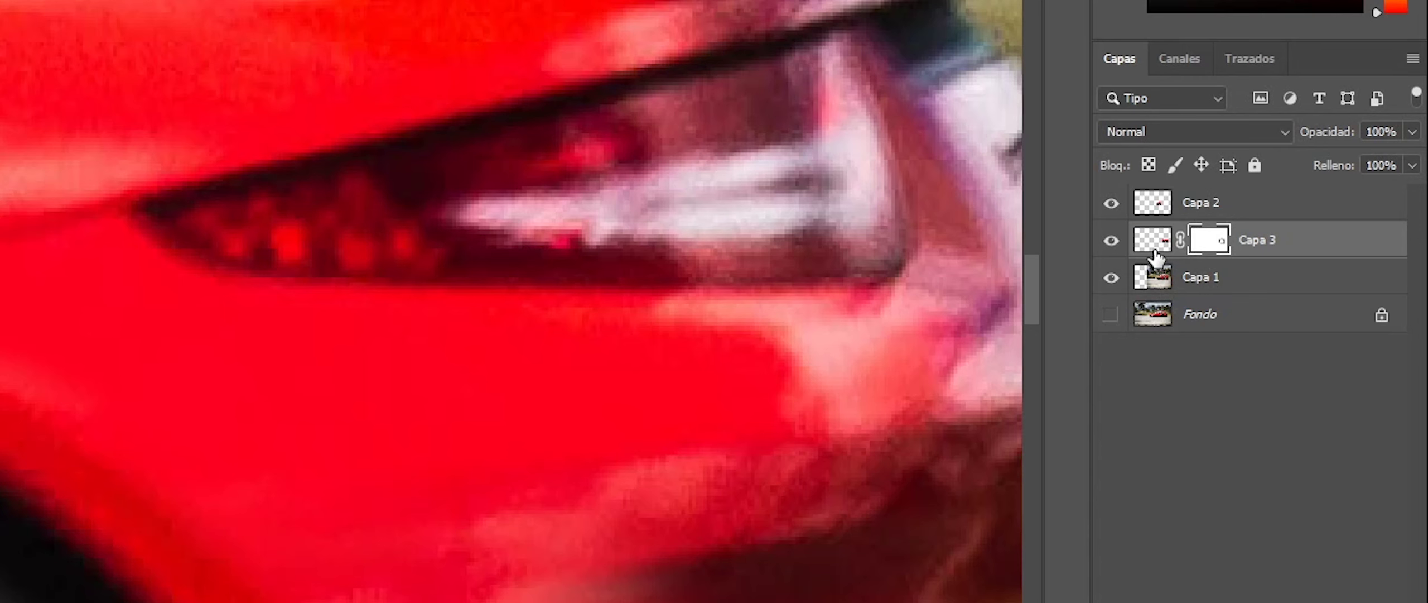
{"action": "left_click", "coordinate": [1300, 273]}
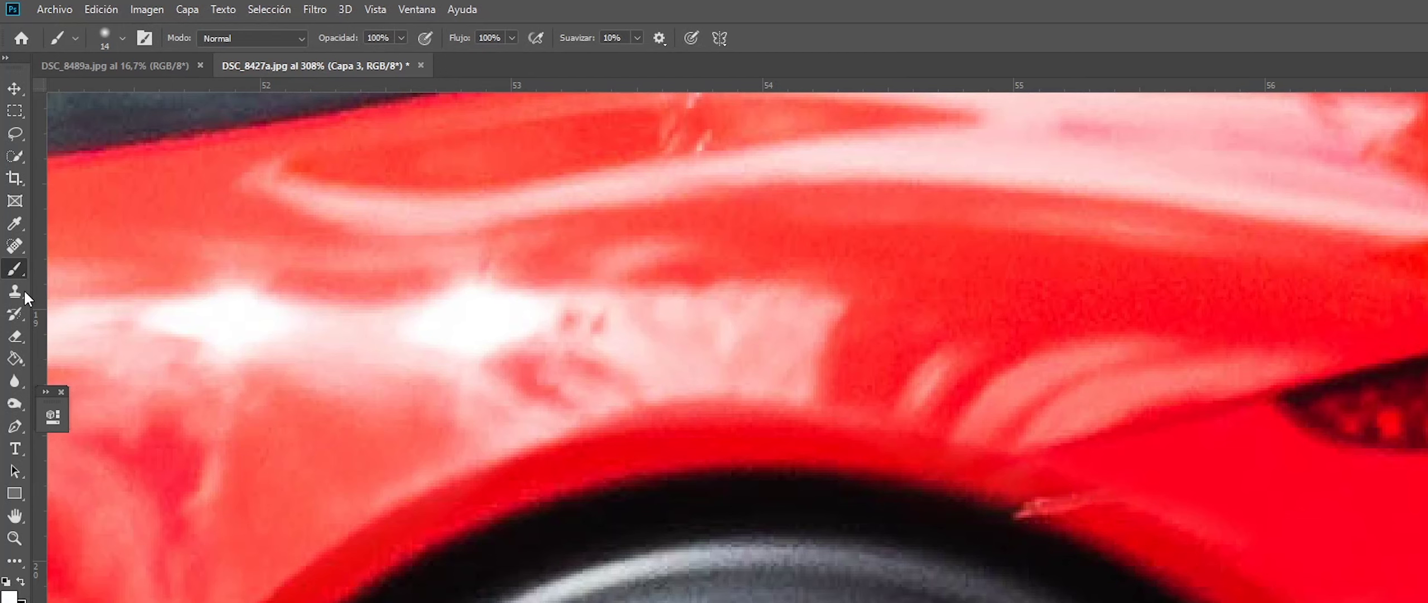
- Clone-stamp clean red paint over the pink scratch on Capa 3's rear wheel arch
{"action": "left_click", "coordinate": [19, 291]}
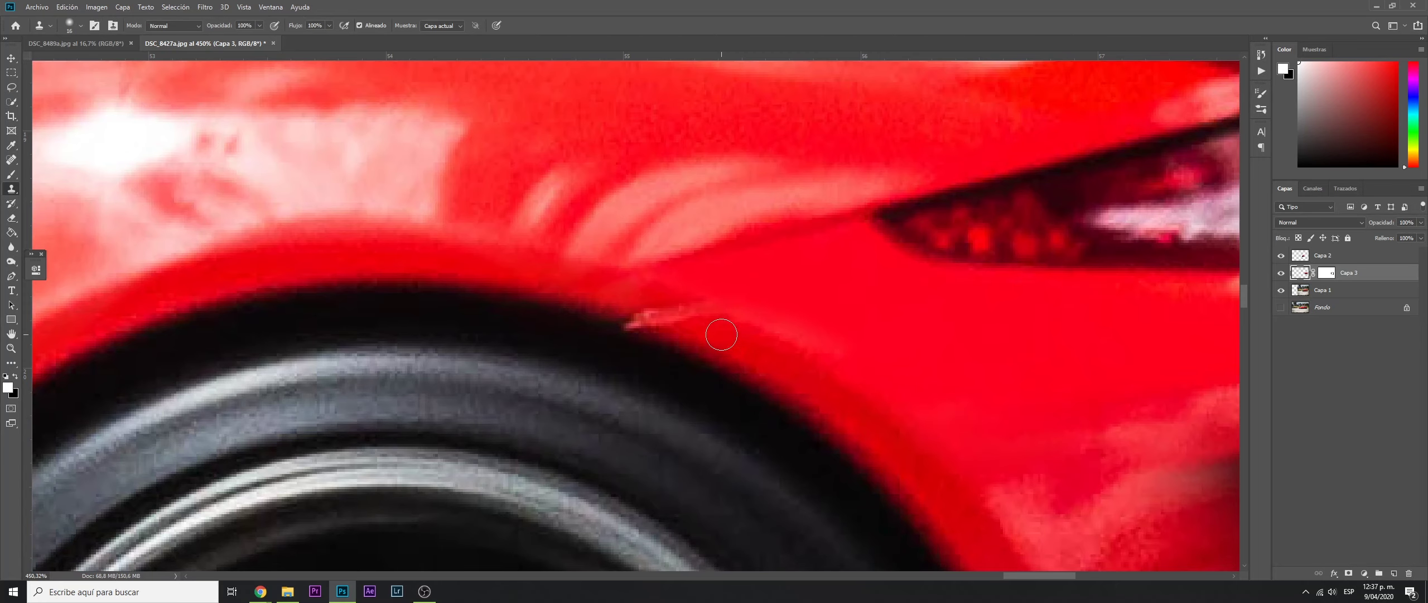
{"action": "scroll", "coordinate": [724, 338], "scroll_direction": "up", "scroll_amount": 5}
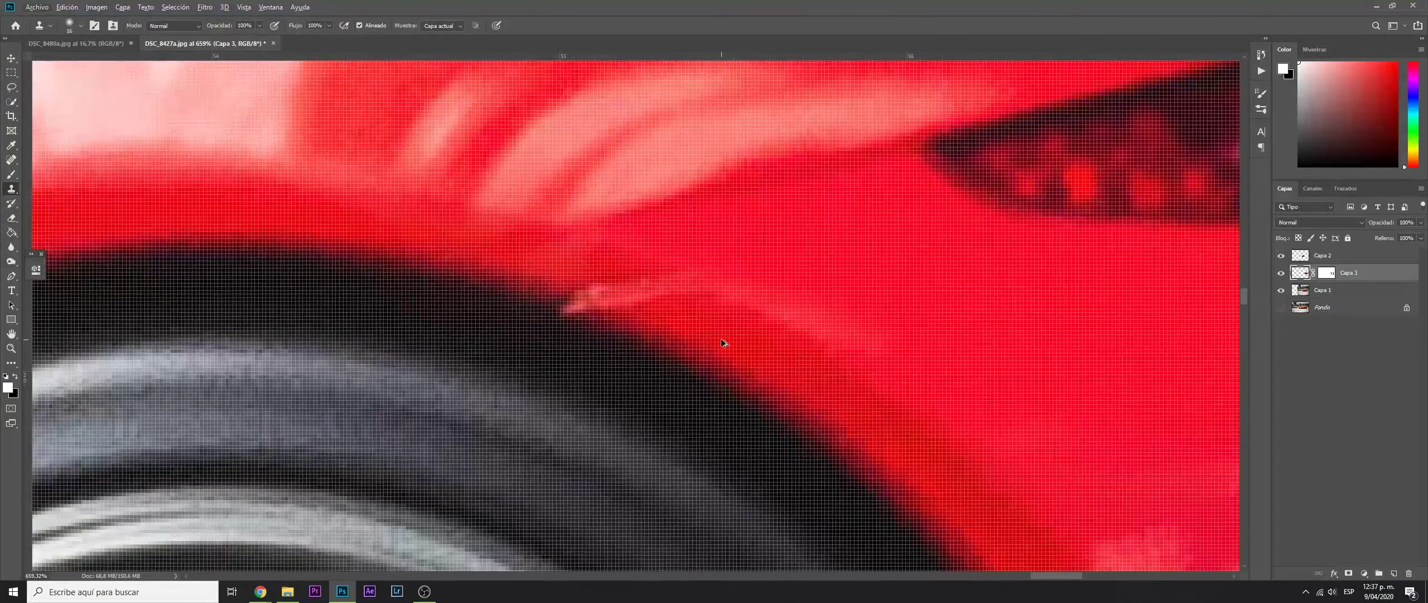
{"action": "scroll", "coordinate": [723, 339], "scroll_direction": "down", "scroll_amount": 2}
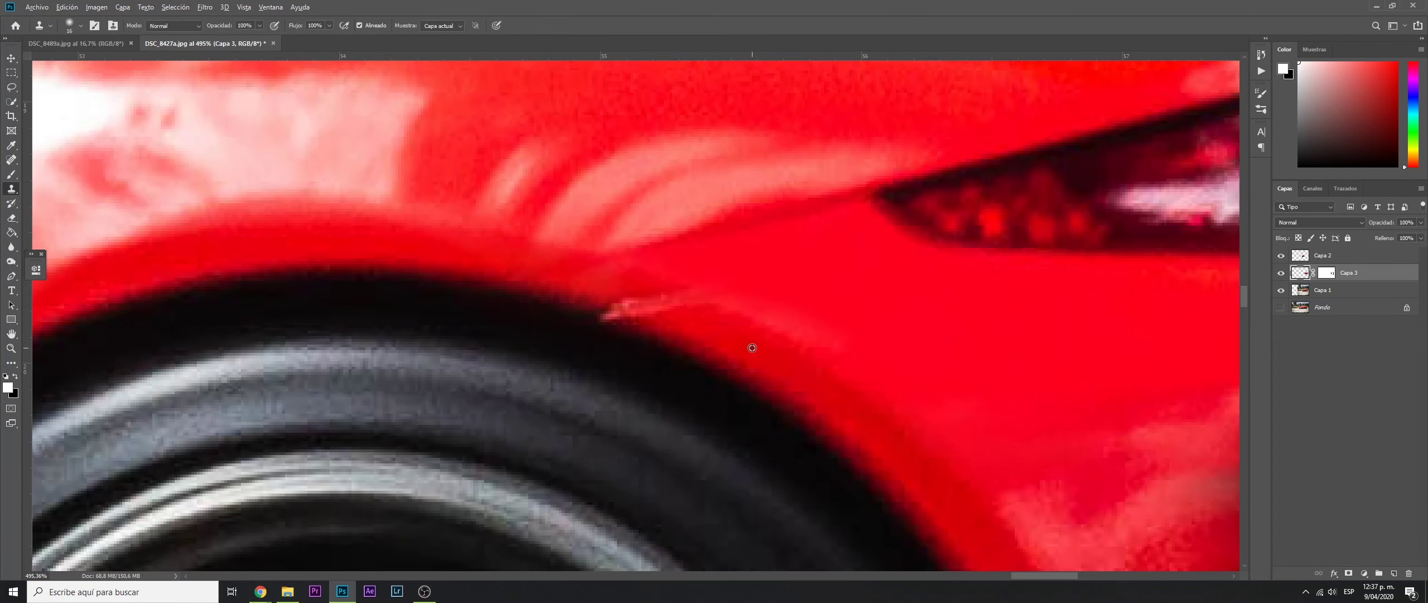
{"action": "left_click", "coordinate": [752, 348], "text": "alt"}
{"action": "left_click_drag", "start_coordinate": [657, 312], "coordinate": [636, 293]}
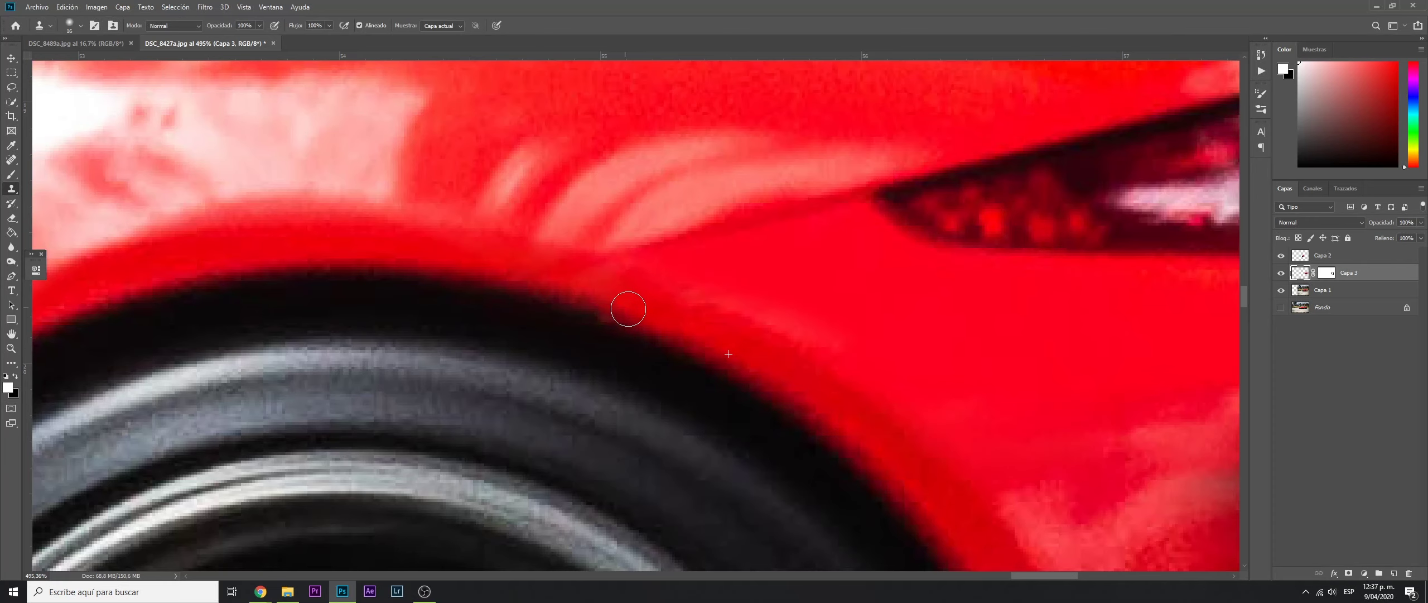
{"action": "scroll", "coordinate": [629, 313], "scroll_direction": "down", "scroll_amount": 5}
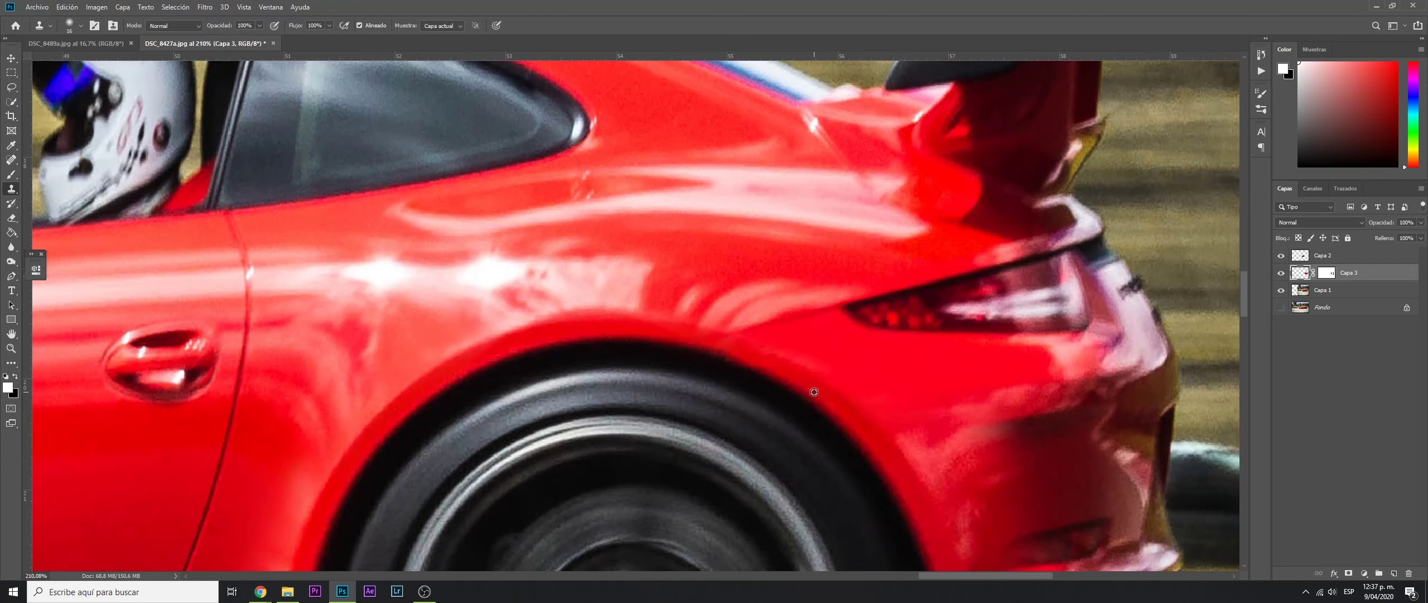
{"action": "scroll", "coordinate": [831, 366], "scroll_direction": "down", "scroll_amount": 1}
{"action": "scroll", "coordinate": [793, 361], "scroll_direction": "down", "scroll_amount": 1}
{"action": "scroll", "coordinate": [757, 356], "scroll_direction": "down", "scroll_amount": 1}
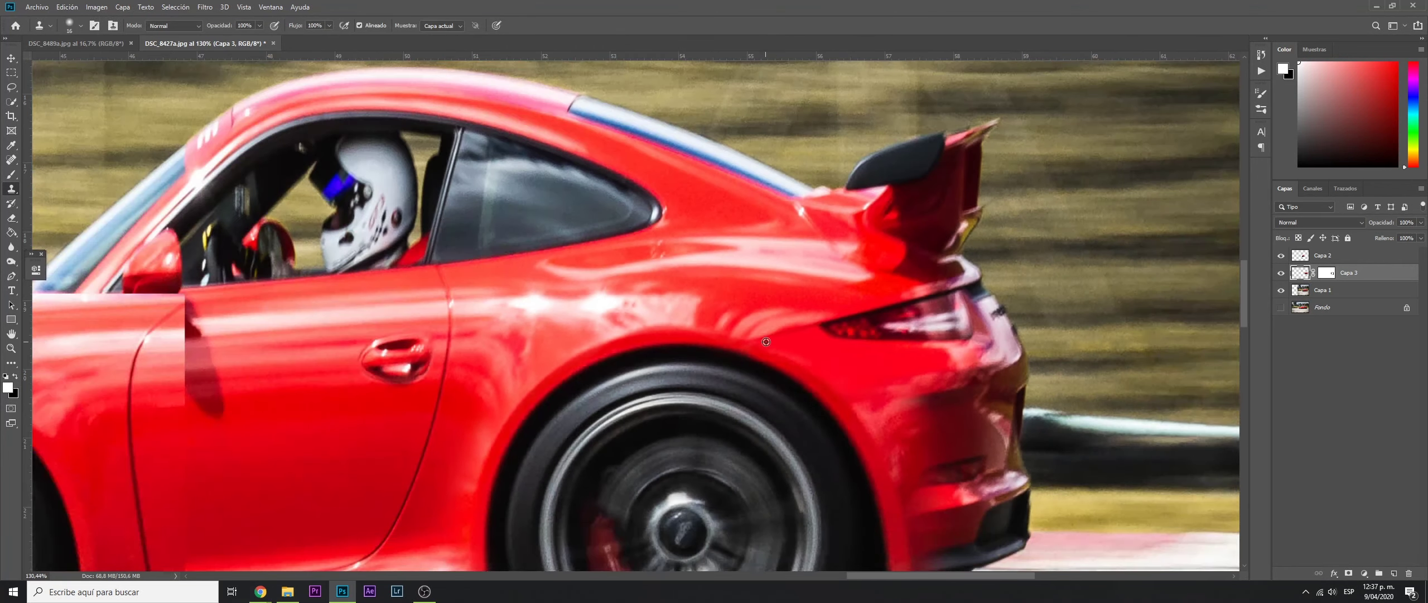
{"action": "scroll", "coordinate": [766, 341], "scroll_direction": "down", "scroll_amount": 1}
{"action": "scroll", "coordinate": [655, 501], "scroll_direction": "up", "scroll_amount": 2}
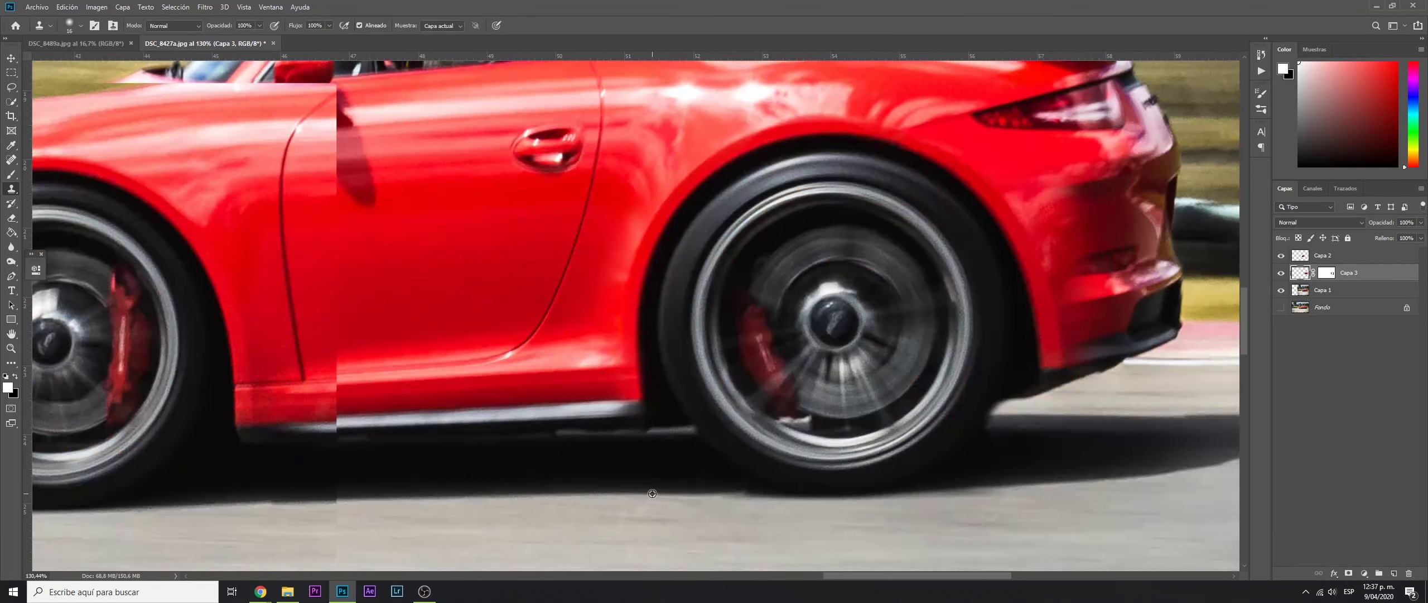
{"action": "left_click", "coordinate": [1328, 272]}
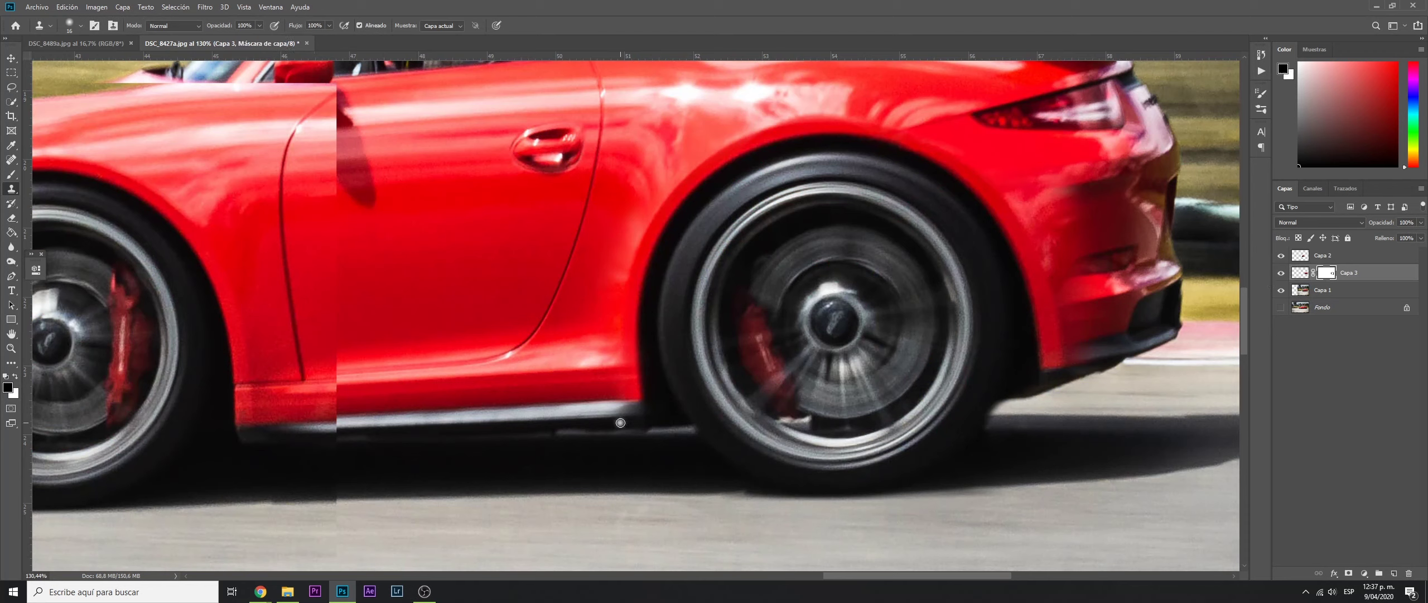
{"action": "key", "text": "b"}
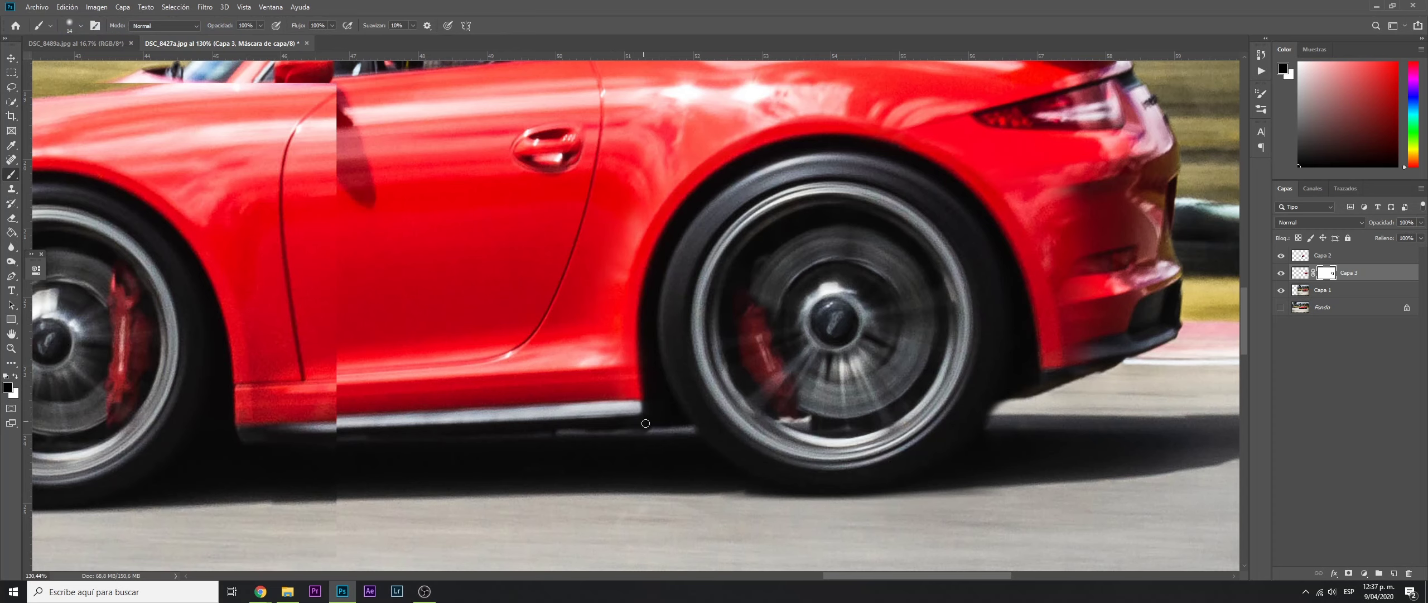
{"action": "scroll", "coordinate": [646, 422], "scroll_direction": "up", "scroll_amount": 4}
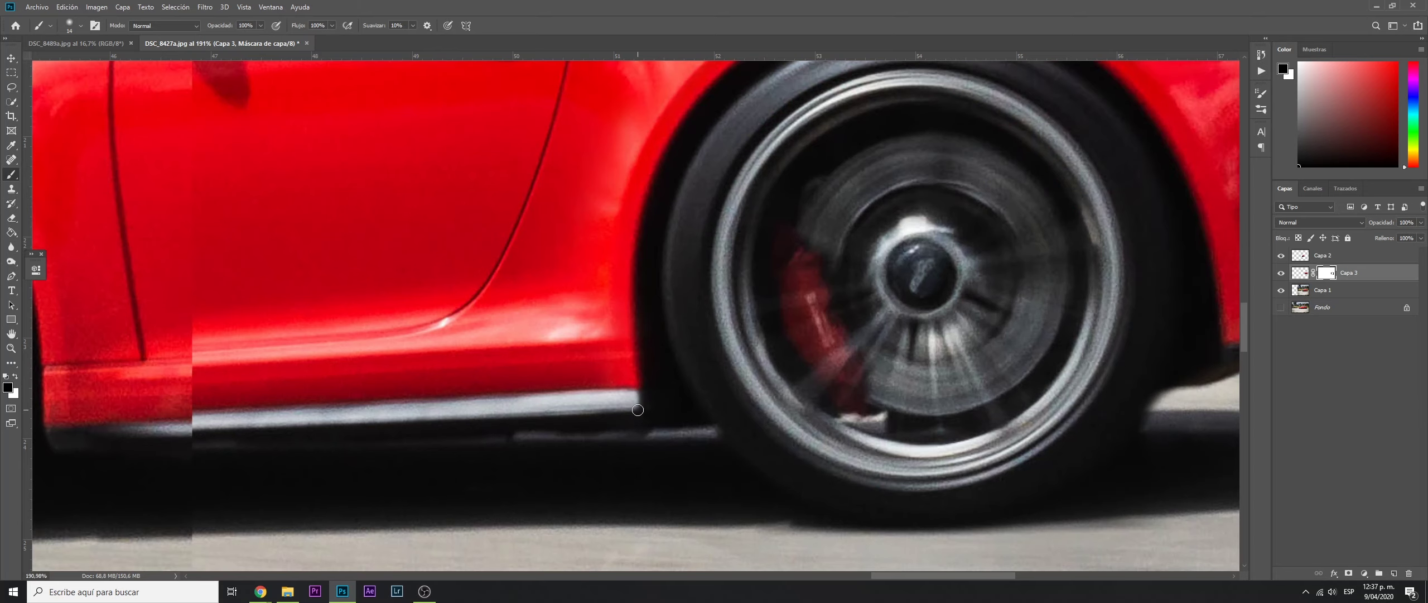
{"action": "scroll", "coordinate": [425, 413], "scroll_direction": "down", "scroll_amount": 5}
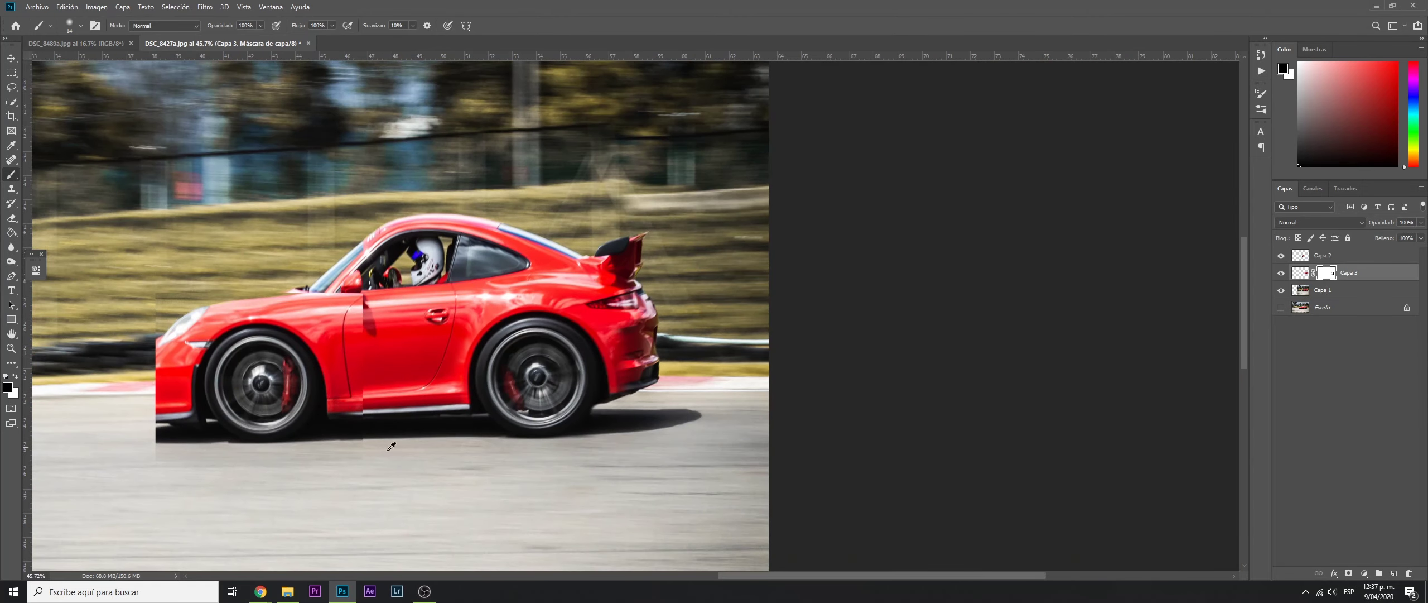
- Add a layer mask to Capa 2 and paint black over the front seam, nose and fender edge
{"action": "left_click", "coordinate": [1360, 257]}
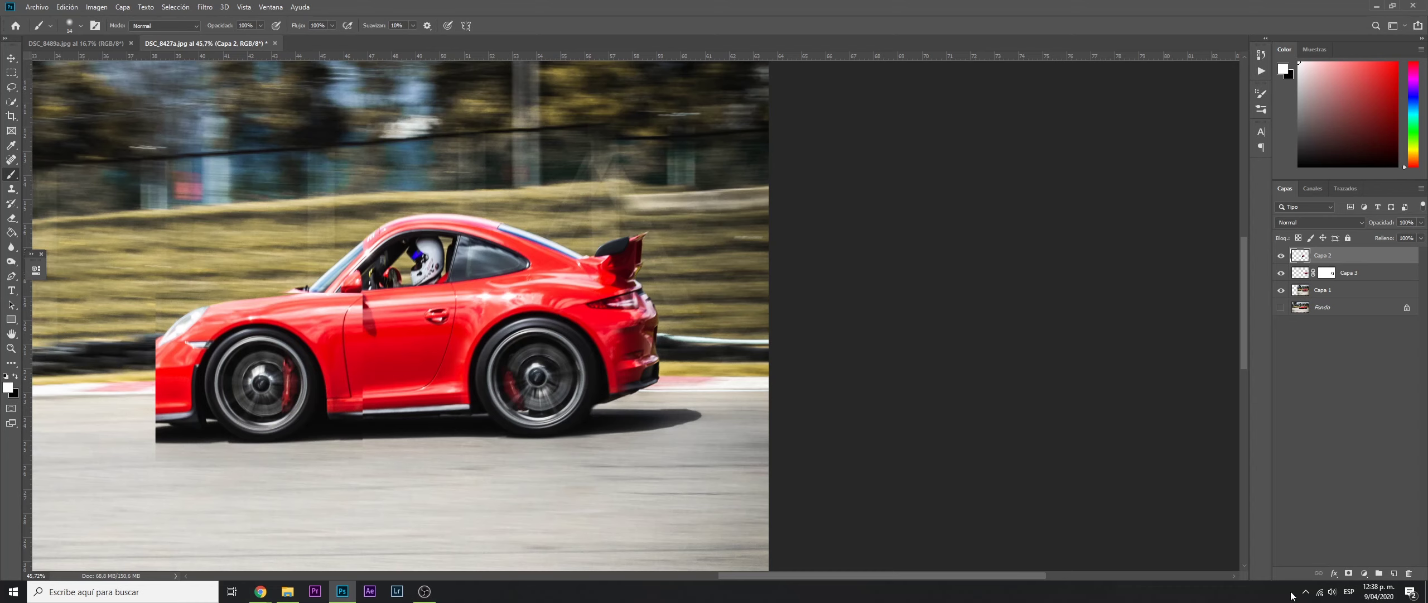
{"action": "left_click", "coordinate": [1349, 573]}
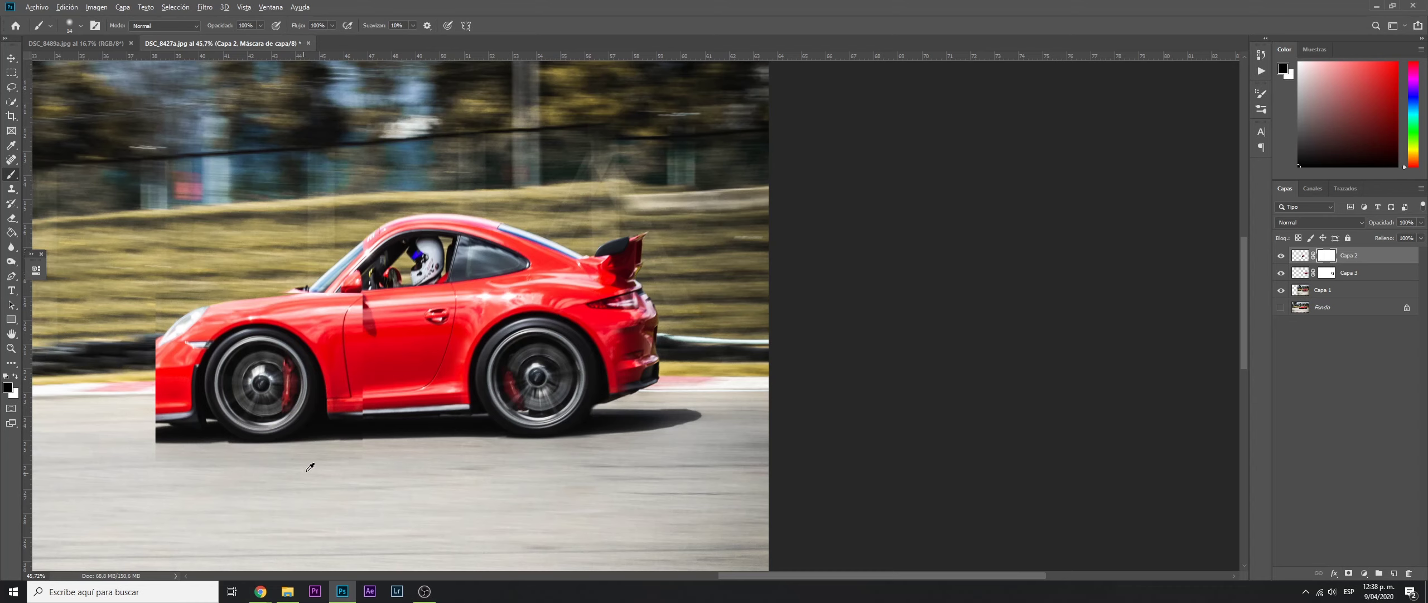
{"action": "scroll", "coordinate": [311, 466], "scroll_direction": "up", "scroll_amount": 2}
{"action": "scroll", "coordinate": [721, 314], "scroll_direction": "up", "scroll_amount": 2}
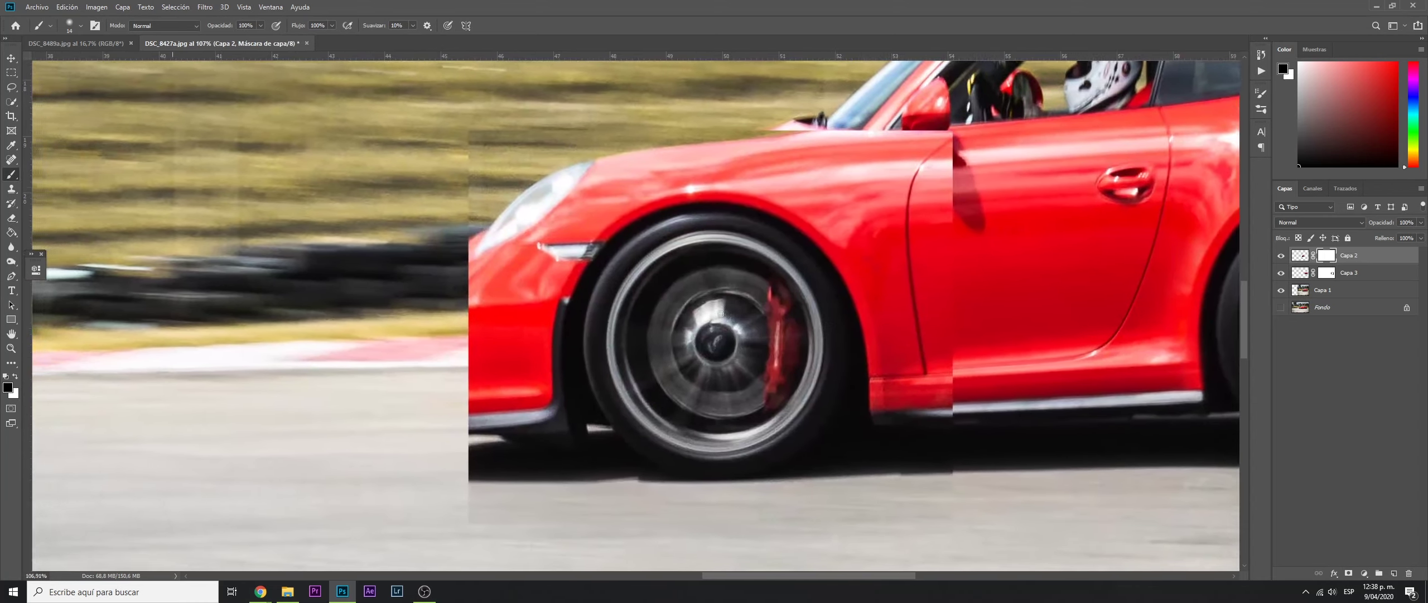
{"action": "scroll", "coordinate": [721, 314], "scroll_direction": "up", "scroll_amount": 1}
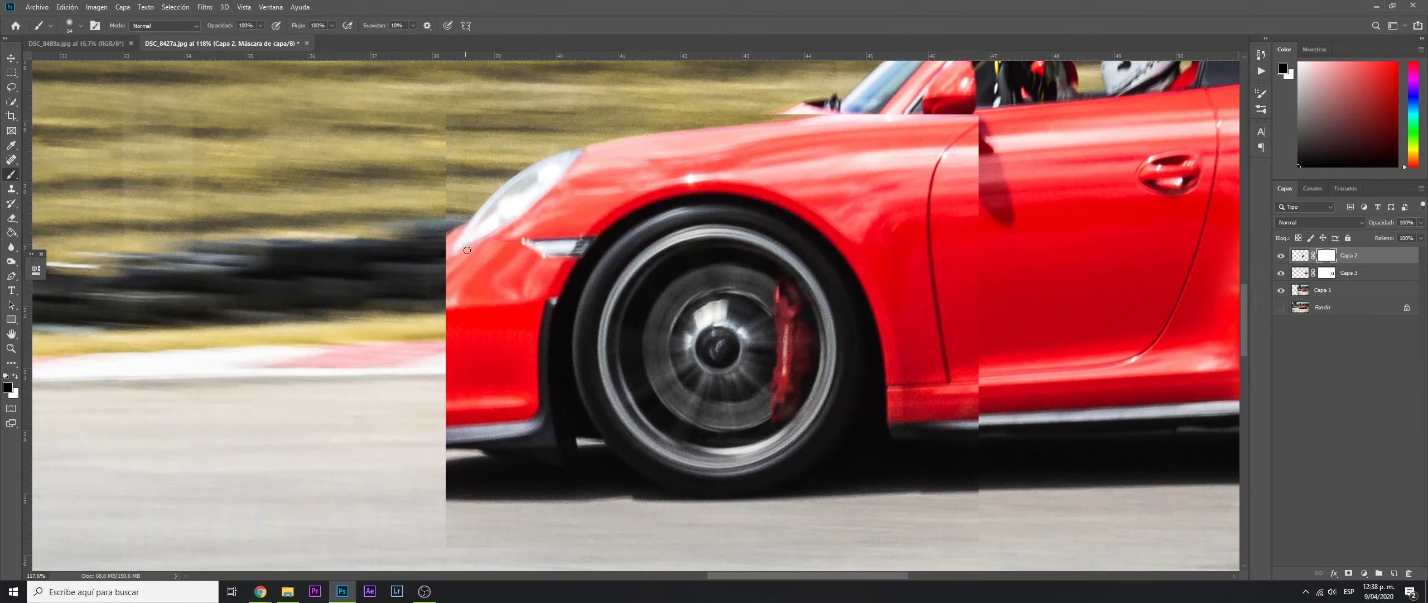
{"action": "left_click_drag", "start_coordinate": [519, 142], "coordinate": [471, 124]}
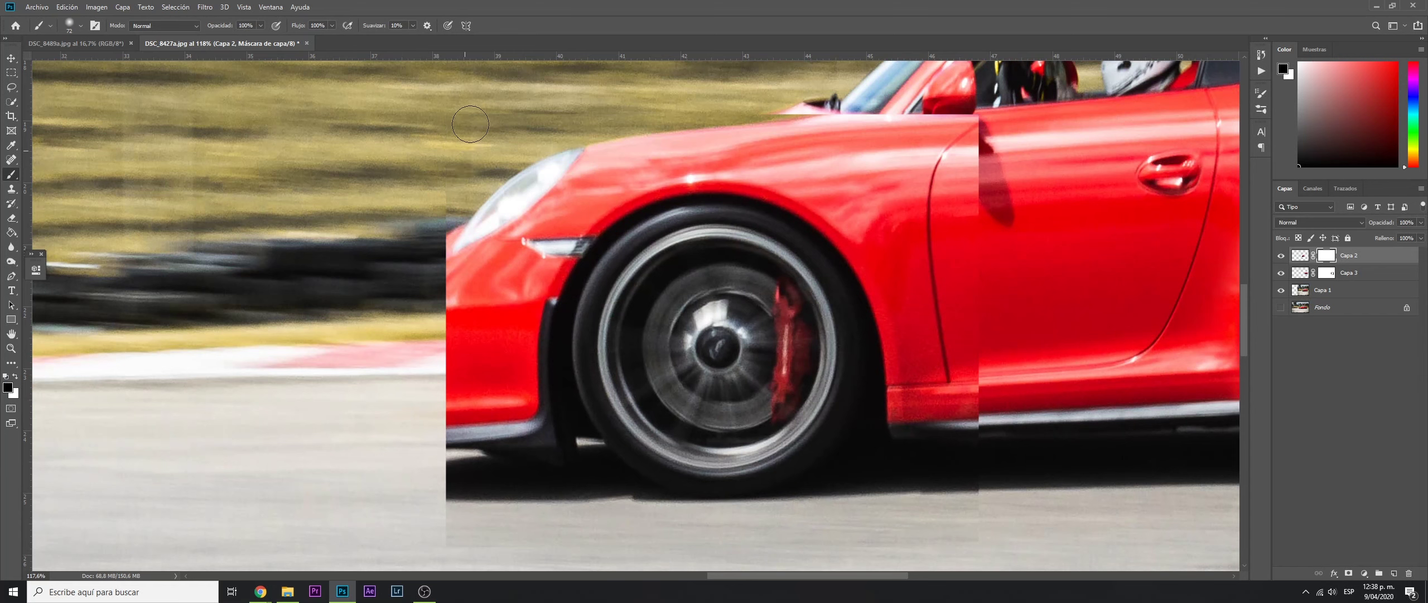
{"action": "mouse_move", "coordinate": [650, 62]}
{"action": "left_mouse_down"}
{"action": "mouse_move", "coordinate": [456, 456]}
{"action": "mouse_move", "coordinate": [643, 123]}
{"action": "mouse_move", "coordinate": [497, 469]}
{"action": "left_mouse_up"}
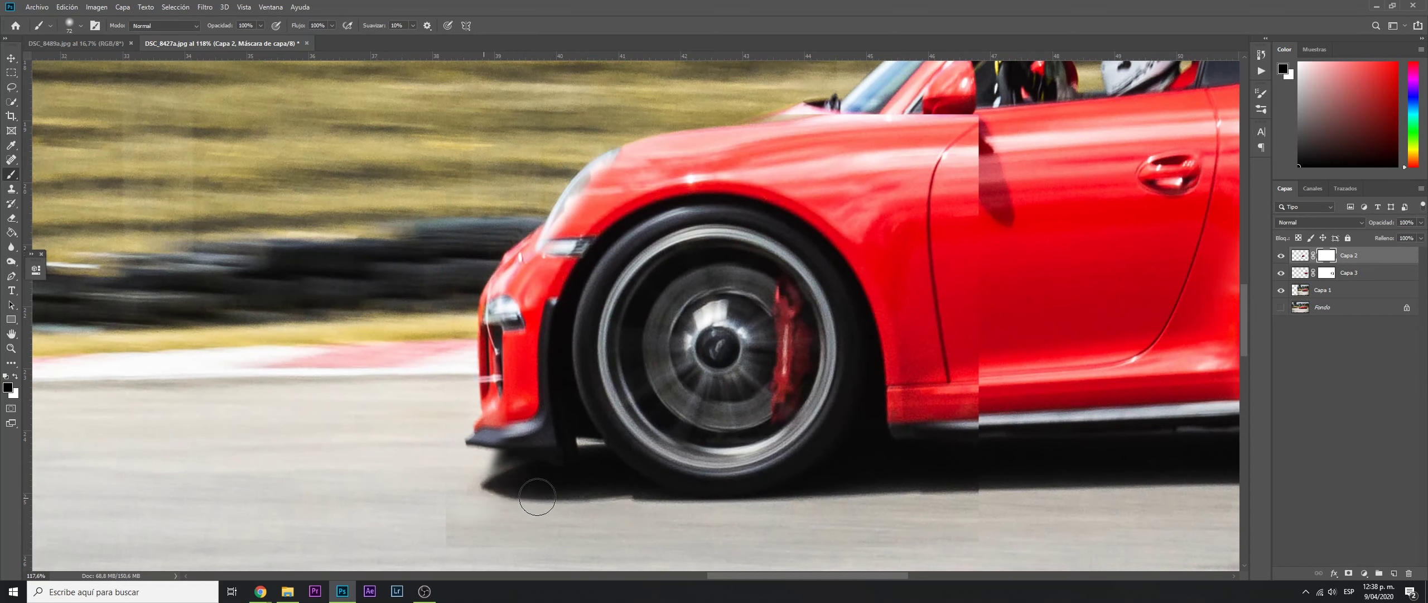
{"action": "scroll", "coordinate": [558, 334], "scroll_direction": "up", "scroll_amount": 4}
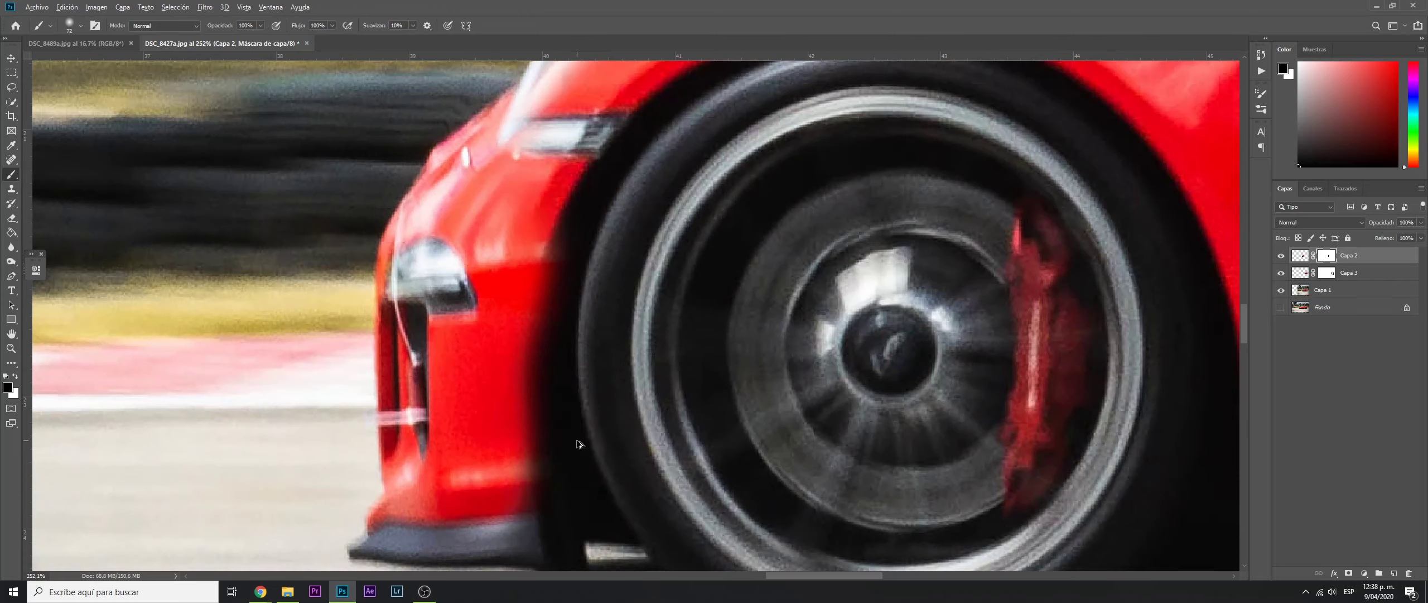
{"action": "left_click_drag", "start_coordinate": [522, 441], "coordinate": [613, 95]}
{"action": "left_click_drag", "start_coordinate": [669, 363], "coordinate": [575, 478]}
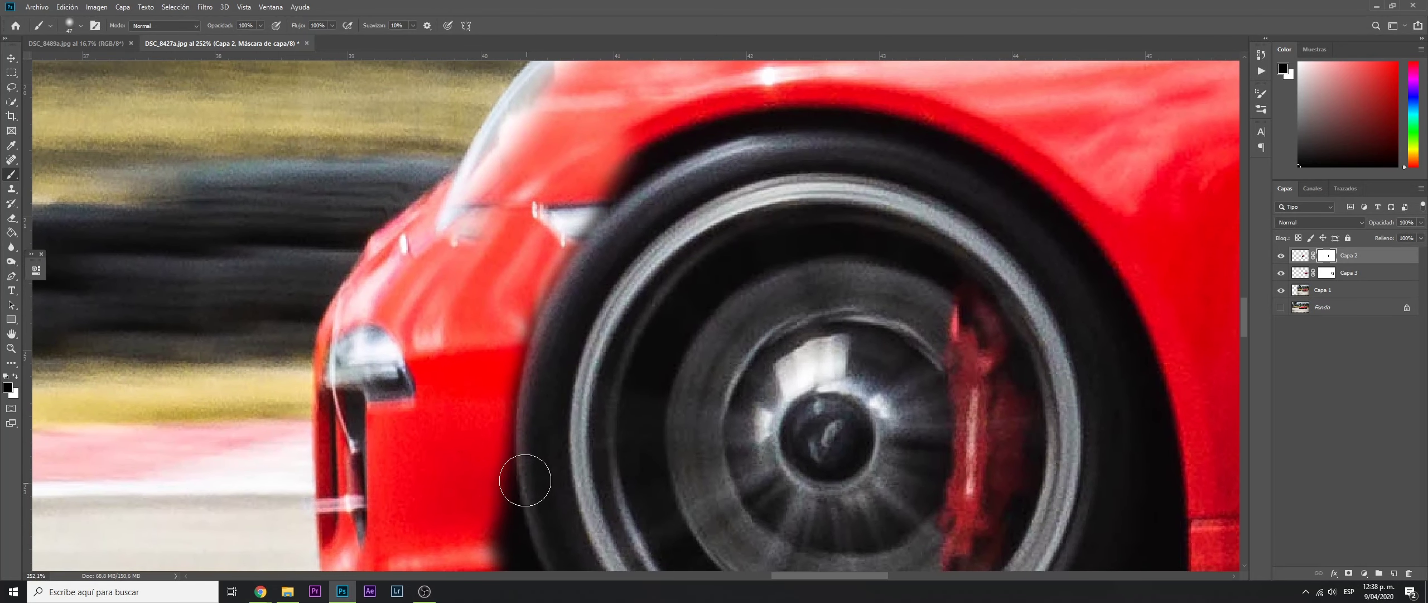
- Swap mask colours and refine the front wheel-arch edge on Capa 2's mask
{"action": "key", "text": "x"}
{"action": "mouse_move", "coordinate": [574, 230]}
{"action": "left_mouse_down"}
{"action": "mouse_move", "coordinate": [621, 189]}
{"action": "mouse_move", "coordinate": [546, 307]}
{"action": "left_mouse_up"}
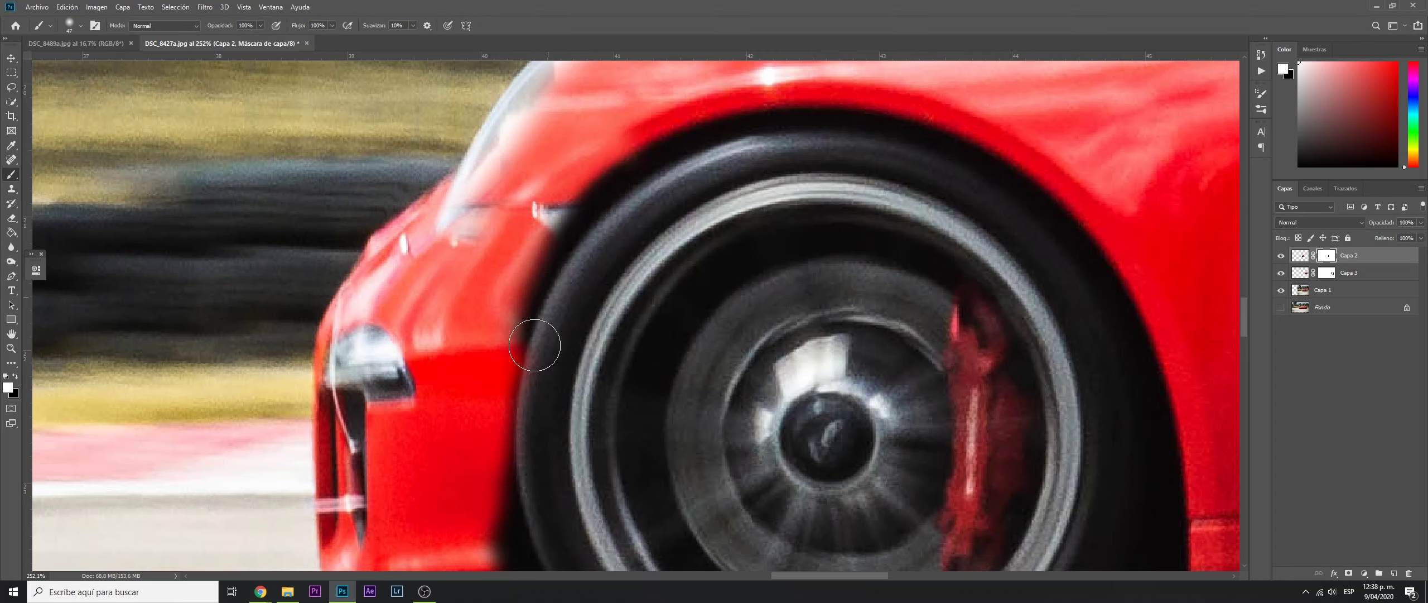
{"action": "scroll", "coordinate": [698, 312], "scroll_direction": "down", "scroll_amount": 3}
{"action": "mouse_move", "coordinate": [526, 296]}
{"action": "left_mouse_down"}
{"action": "mouse_move", "coordinate": [517, 193]}
{"action": "mouse_move", "coordinate": [530, 112]}
{"action": "left_mouse_up"}
{"action": "scroll", "coordinate": [627, 254], "scroll_direction": "down", "scroll_amount": 5}
{"action": "mouse_move", "coordinate": [614, 150]}
{"action": "left_mouse_down"}
{"action": "mouse_move", "coordinate": [574, 338]}
{"action": "mouse_move", "coordinate": [556, 279]}
{"action": "mouse_move", "coordinate": [592, 162]}
{"action": "mouse_move", "coordinate": [652, 120]}
{"action": "left_mouse_up"}
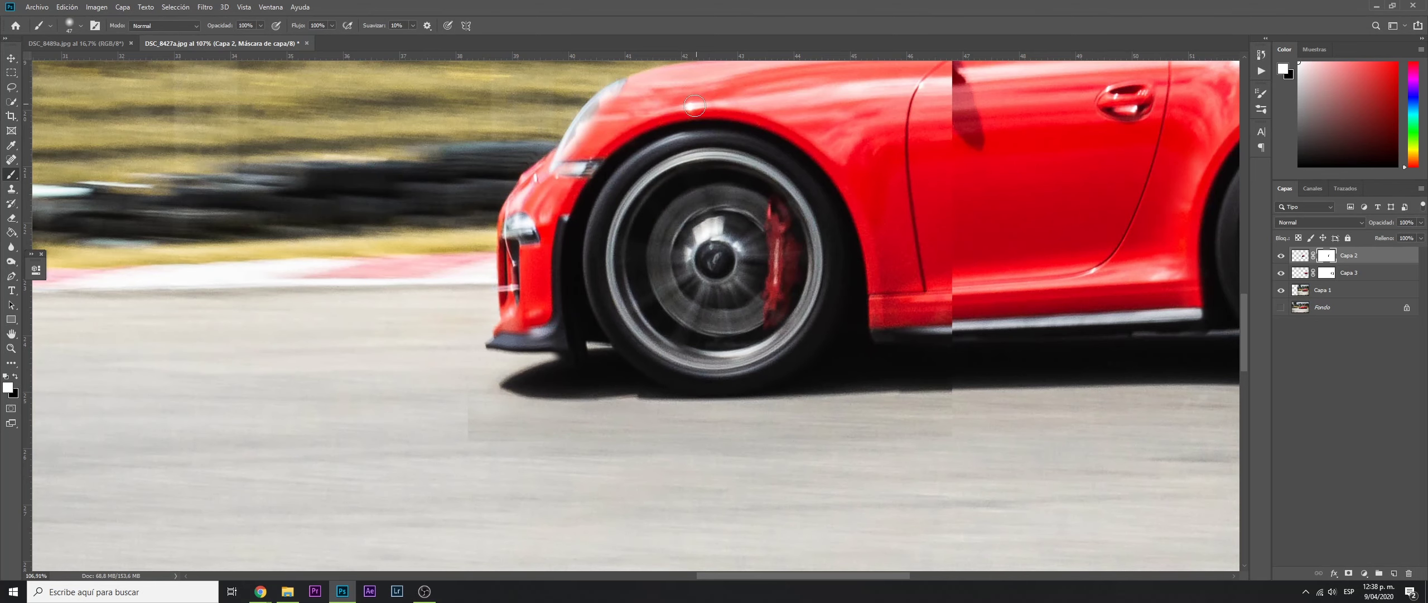
- Enlarge the brush and paint black on Capa 2's mask over the door area
{"action": "scroll", "coordinate": [541, 173], "scroll_direction": "up", "scroll_amount": 2}
{"action": "scroll", "coordinate": [541, 173], "scroll_direction": "up", "scroll_amount": 3}
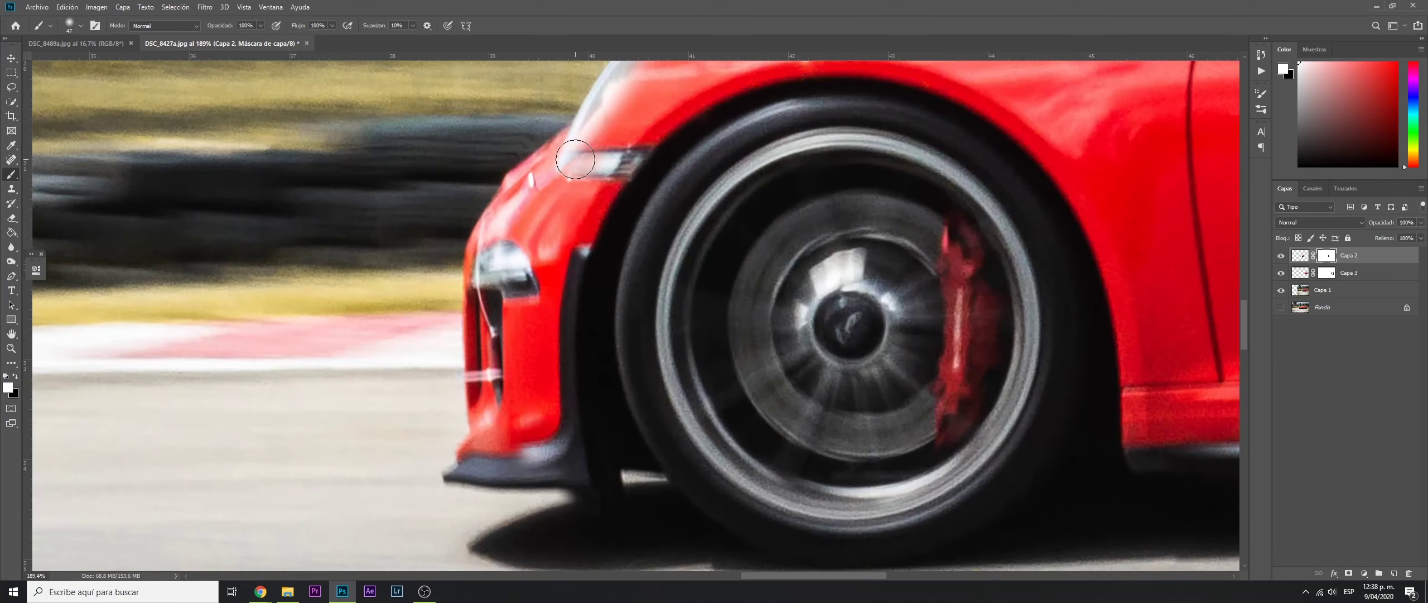
{"action": "key", "text": "x"}
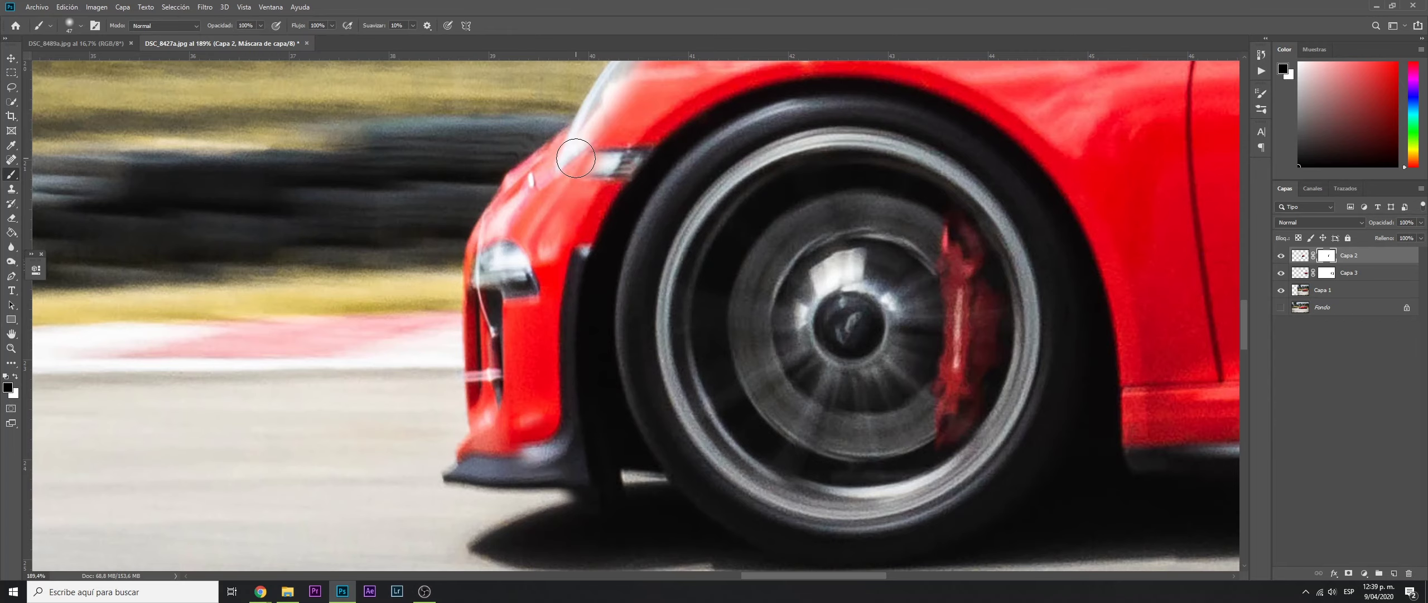
{"action": "scroll", "coordinate": [574, 162], "scroll_direction": "up", "scroll_amount": 2}
{"action": "key", "text": "x"}
{"action": "scroll", "coordinate": [572, 179], "scroll_direction": "up", "scroll_amount": 2}
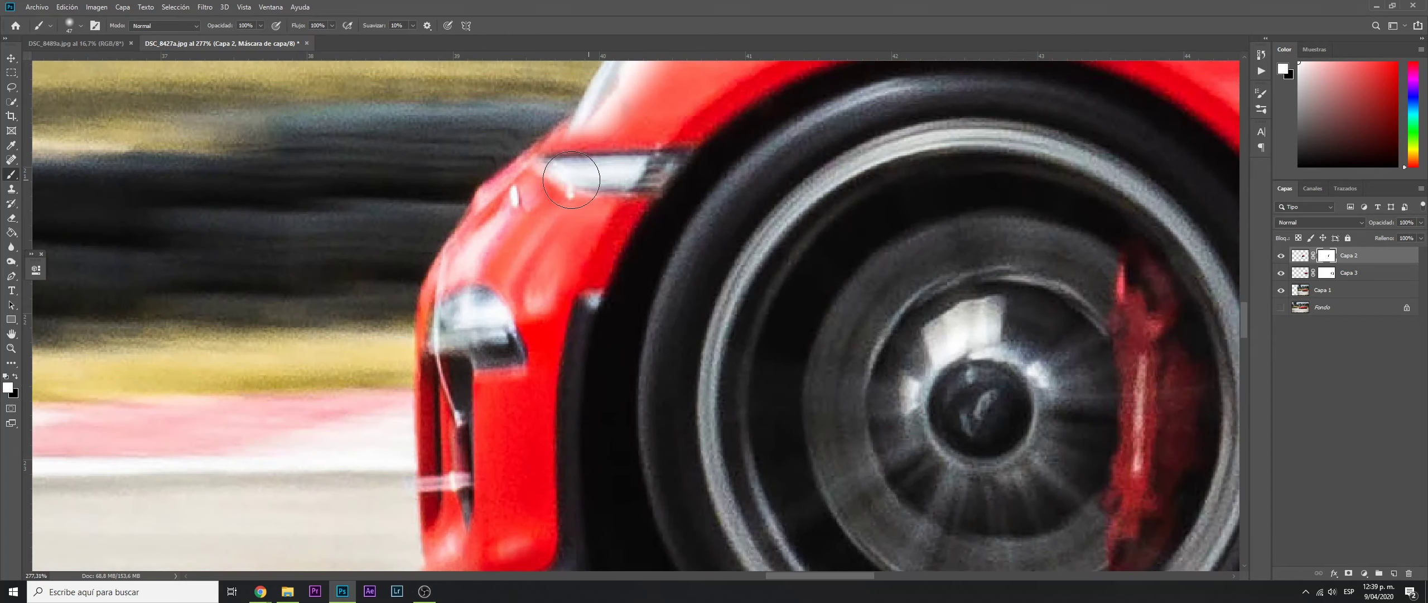
{"action": "scroll", "coordinate": [572, 180], "scroll_direction": "down", "scroll_amount": 3}
{"action": "scroll", "coordinate": [572, 180], "scroll_direction": "down", "scroll_amount": 2}
{"action": "scroll", "coordinate": [488, 437], "scroll_direction": "up", "scroll_amount": 2}
{"action": "key", "text": "x"}
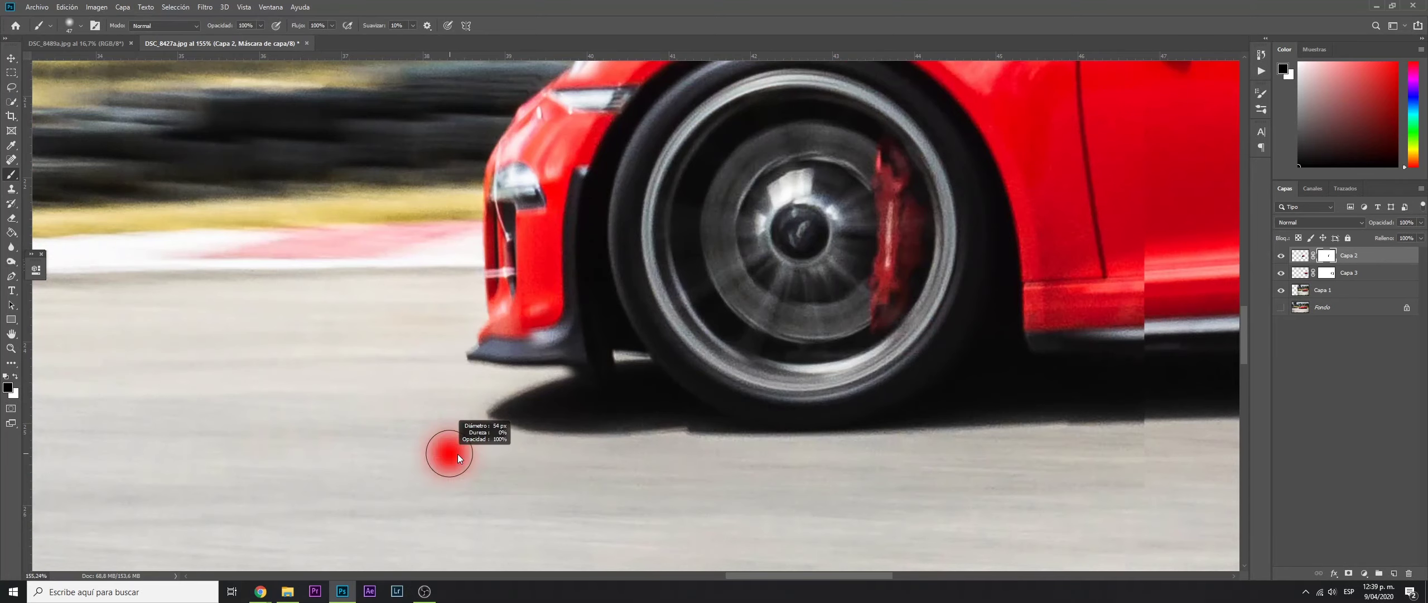
{"action": "left_click_drag", "start_coordinate": [458, 457], "coordinate": [647, 441]}
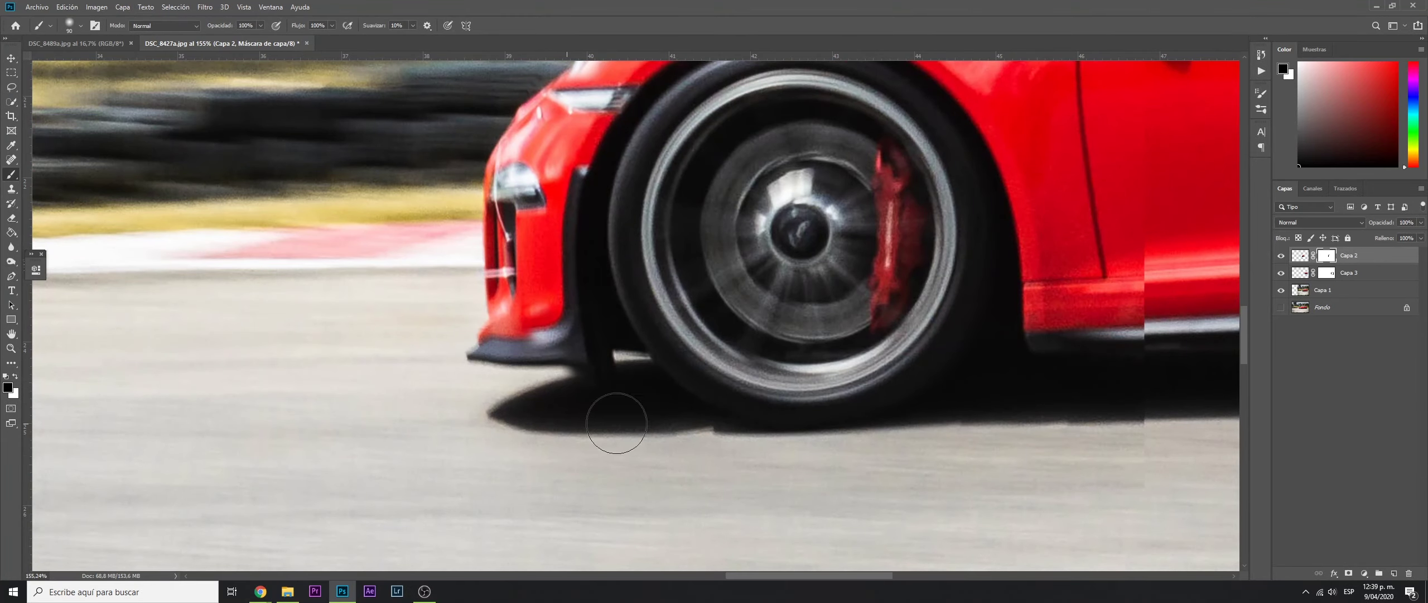
{"action": "scroll", "coordinate": [616, 423], "scroll_direction": "down", "scroll_amount": 5}
{"action": "scroll", "coordinate": [708, 450], "scroll_direction": "up", "scroll_amount": 5}
{"action": "mouse_move", "coordinate": [767, 234]}
{"action": "left_mouse_down"}
{"action": "mouse_move", "coordinate": [731, 151]}
{"action": "mouse_move", "coordinate": [592, 223]}
{"action": "left_mouse_up"}
- With a smaller brush, reveal the silver strip along the rocker panel
{"action": "scroll", "coordinate": [717, 322], "scroll_direction": "up", "scroll_amount": 2}
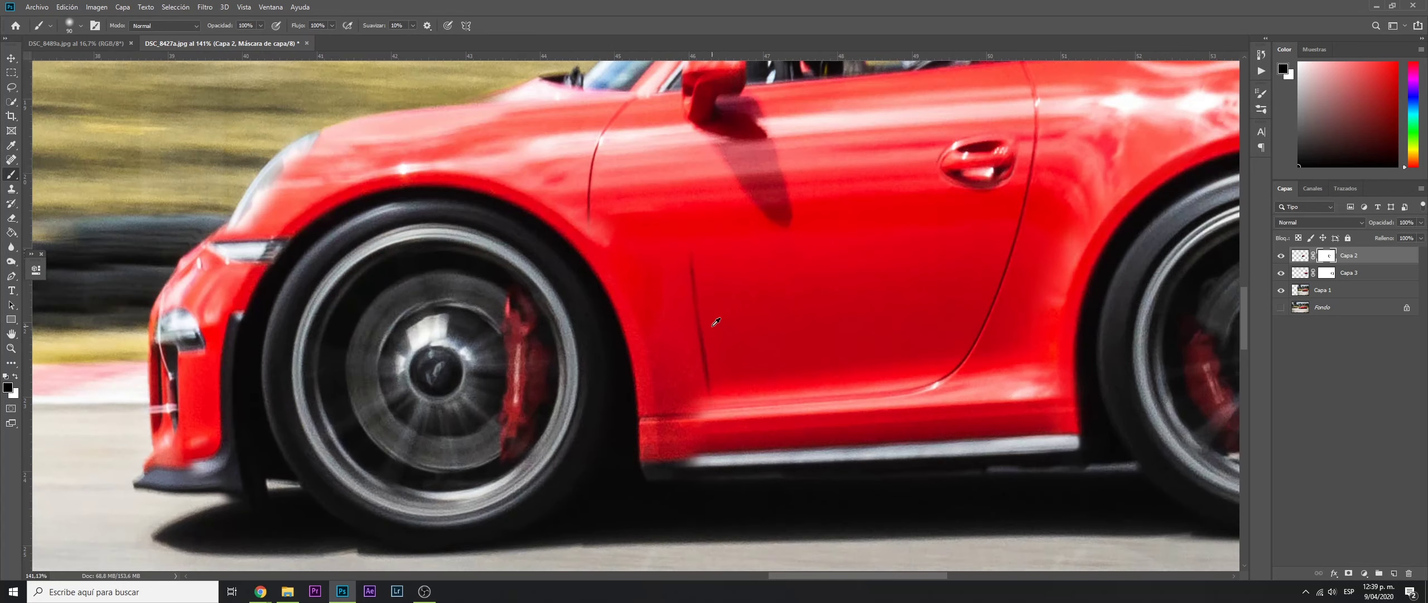
{"action": "scroll", "coordinate": [701, 419], "scroll_direction": "up", "scroll_amount": 3}
{"action": "left_click_drag", "start_coordinate": [683, 417], "coordinate": [646, 390]}
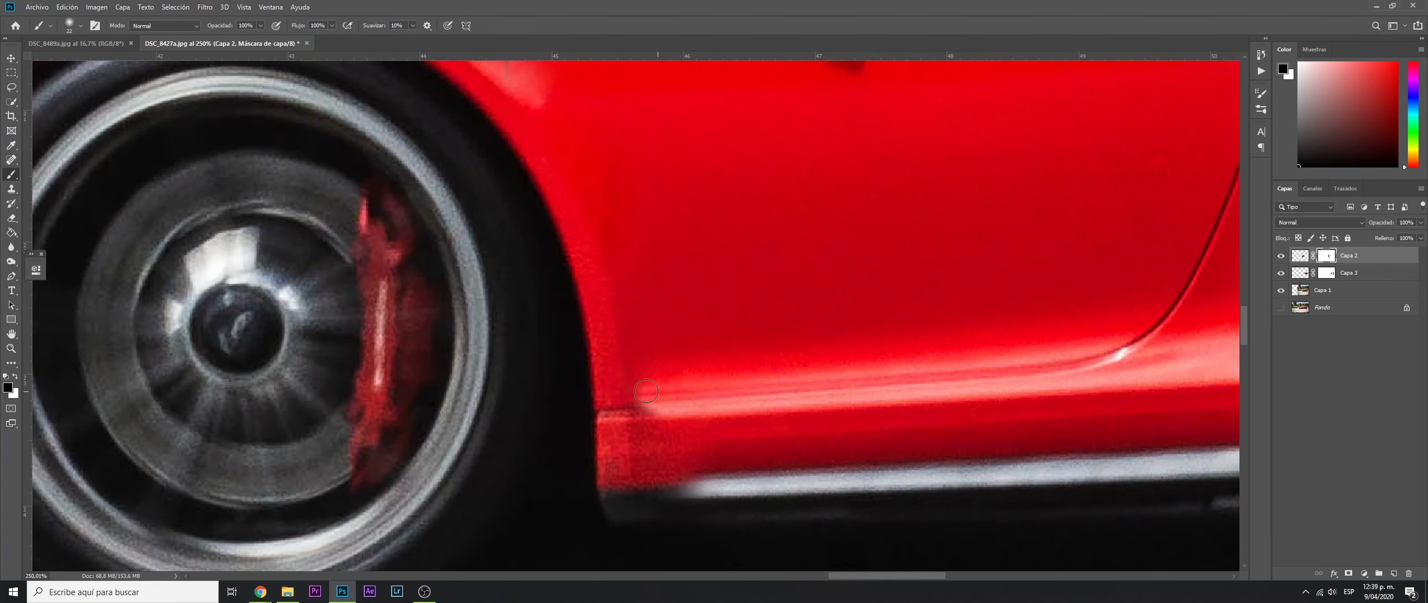
{"action": "mouse_move", "coordinate": [671, 433]}
{"action": "left_mouse_down"}
{"action": "mouse_move", "coordinate": [624, 466]}
{"action": "mouse_move", "coordinate": [614, 376]}
{"action": "mouse_move", "coordinate": [607, 405]}
{"action": "left_mouse_up"}
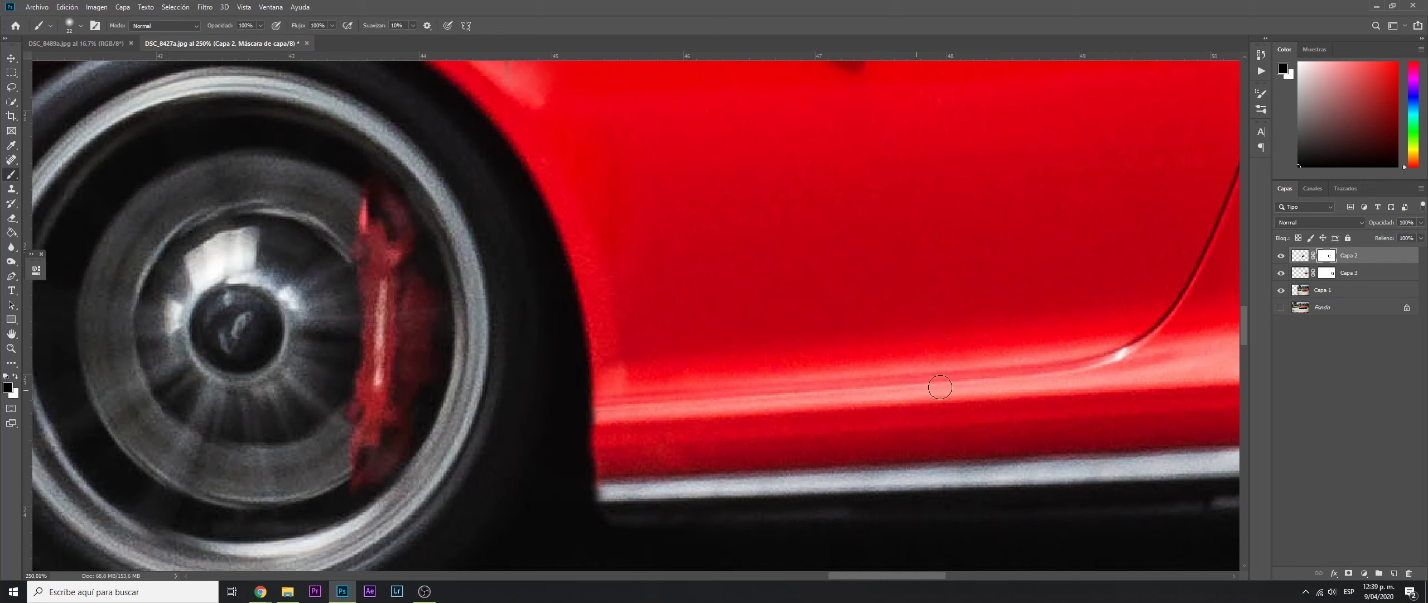
{"action": "scroll", "coordinate": [940, 386], "scroll_direction": "down", "scroll_amount": 5}
{"action": "scroll", "coordinate": [665, 323], "scroll_direction": "up", "scroll_amount": 3}
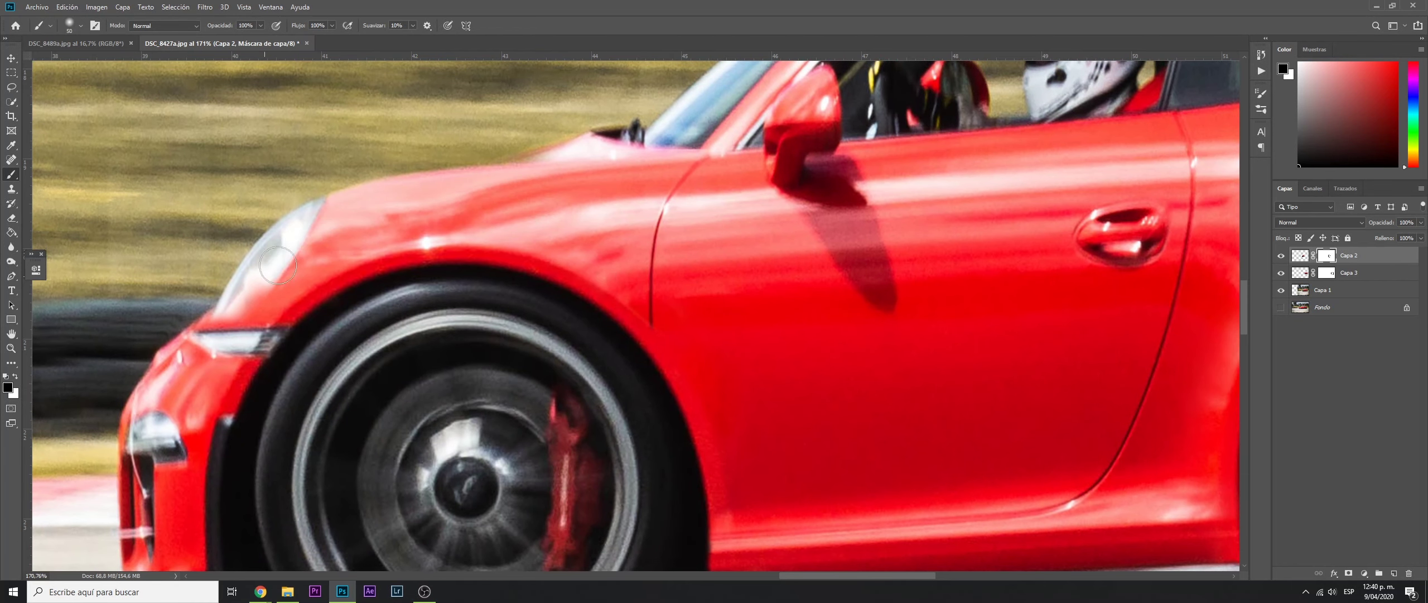
{"action": "scroll", "coordinate": [419, 265], "scroll_direction": "up", "scroll_amount": 2}
- Repaint Capa 2's mask at the headlight edge using a fine brush tip
{"action": "left_click_drag", "start_coordinate": [418, 265], "coordinate": [460, 256]}
{"action": "key", "text": "bracketleft"}
{"action": "key", "text": "bracketleft"}
{"action": "key", "text": "bracketleft"}
{"action": "left_click_drag", "start_coordinate": [391, 290], "coordinate": [491, 245]}
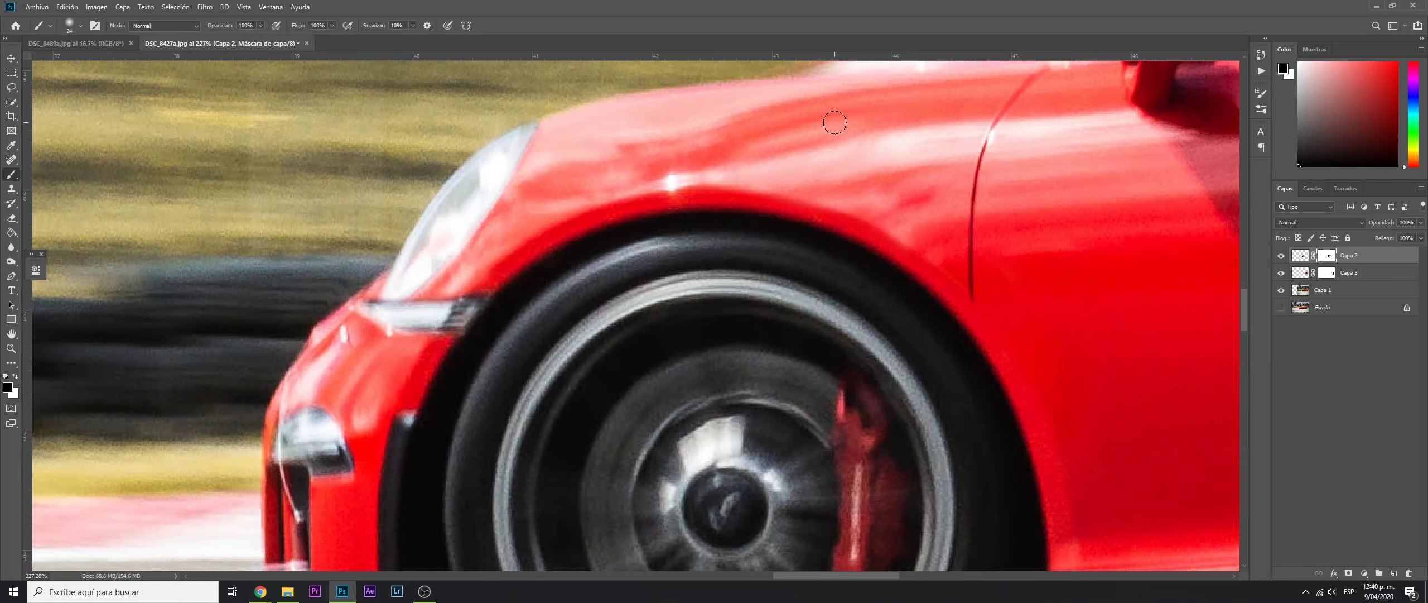
{"action": "scroll", "coordinate": [835, 122], "scroll_direction": "down", "scroll_amount": 3}
{"action": "scroll", "coordinate": [837, 291], "scroll_direction": "down", "scroll_amount": 3}
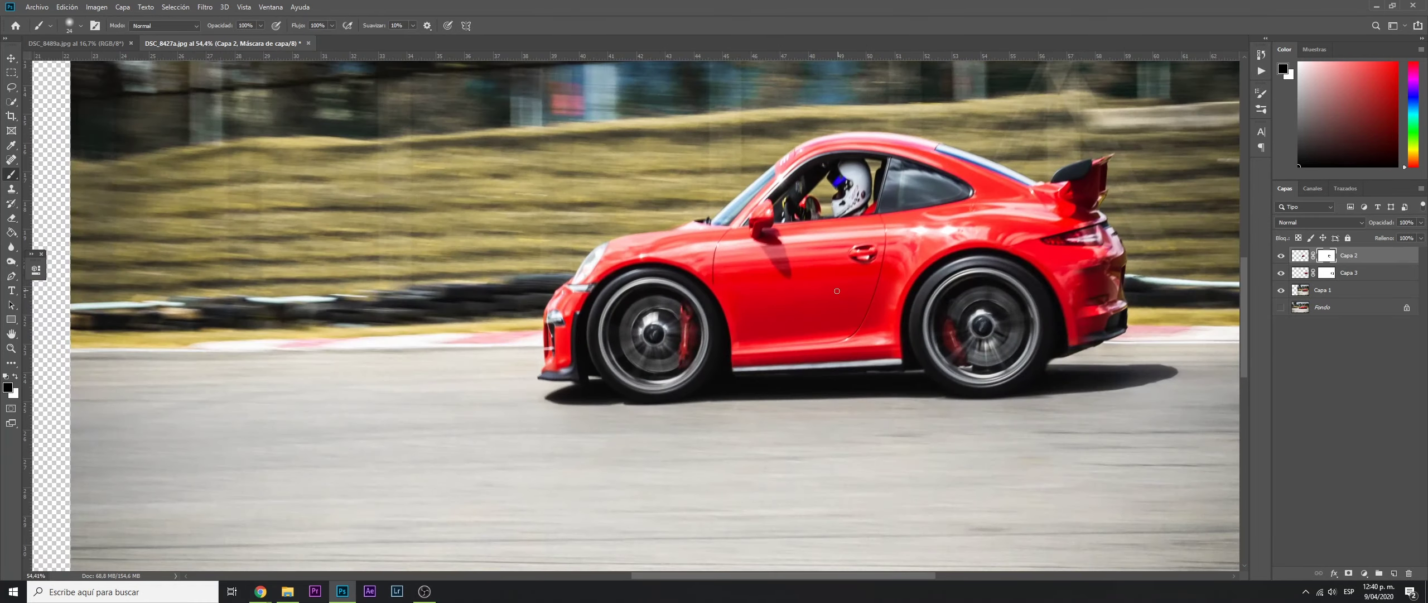
{"action": "scroll", "coordinate": [725, 260], "scroll_direction": "up", "scroll_amount": 3}
{"action": "scroll", "coordinate": [725, 260], "scroll_direction": "up", "scroll_amount": 3}
{"action": "key", "text": "bracketleft"}
{"action": "key", "text": "bracketleft"}
{"action": "key", "text": "bracketleft"}
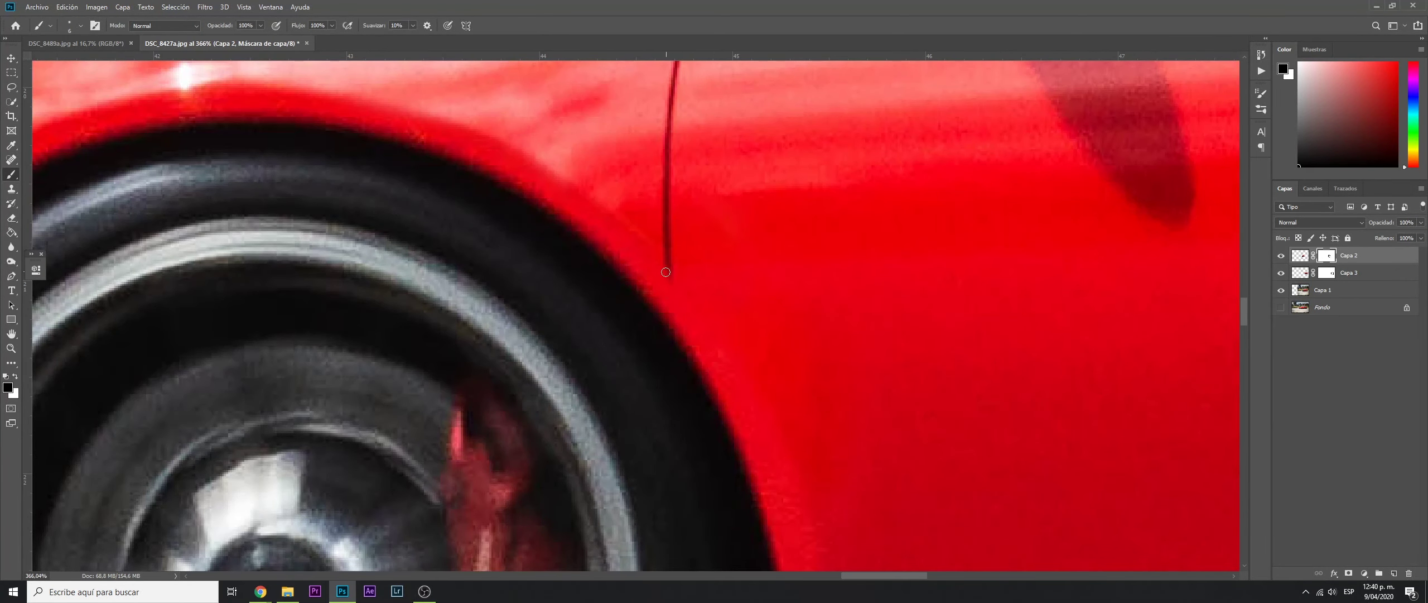
{"action": "scroll", "coordinate": [669, 312], "scroll_direction": "up", "scroll_amount": 1}
{"action": "key", "text": "x"}
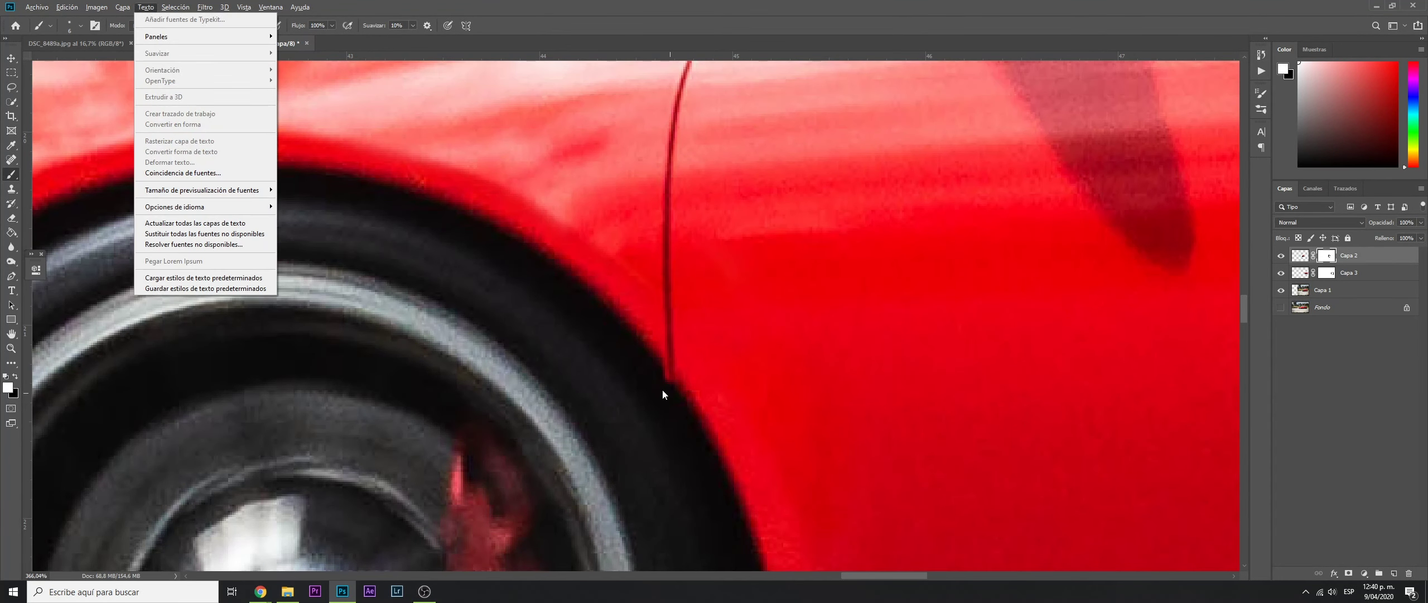
{"action": "scroll", "coordinate": [673, 390], "scroll_direction": "down", "scroll_amount": 3}
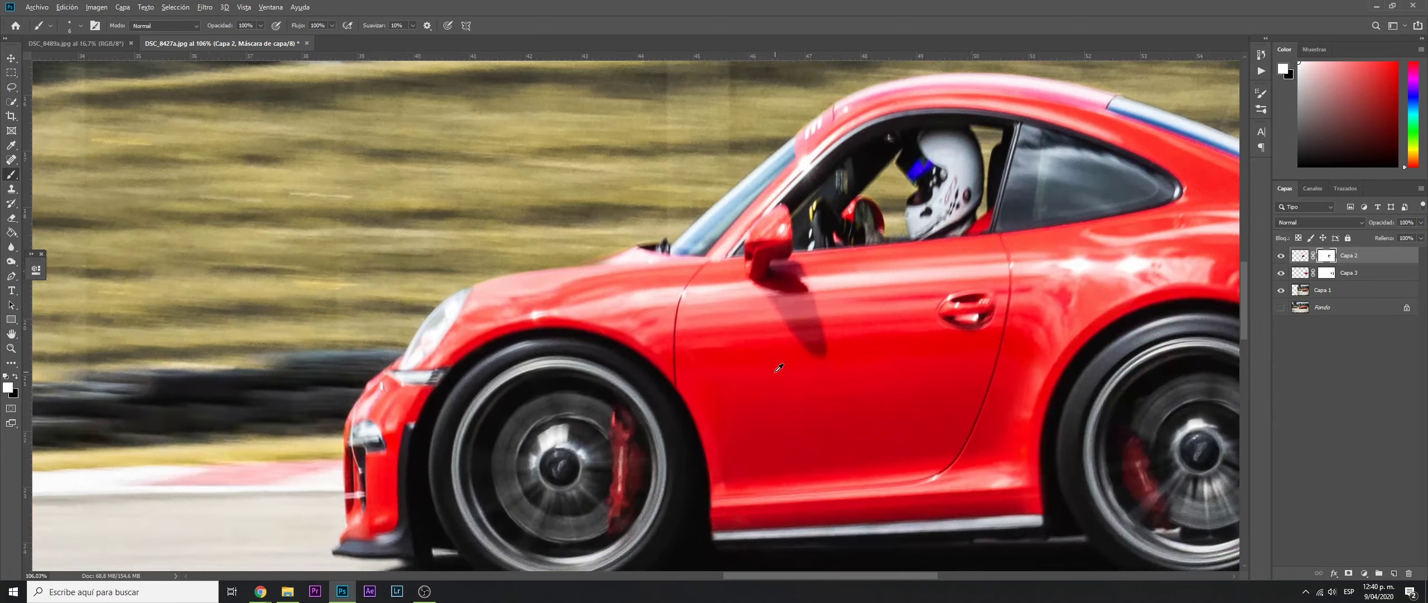
{"action": "scroll", "coordinate": [673, 390], "scroll_direction": "down", "scroll_amount": 2}
{"action": "scroll", "coordinate": [781, 402], "scroll_direction": "down", "scroll_amount": 2}
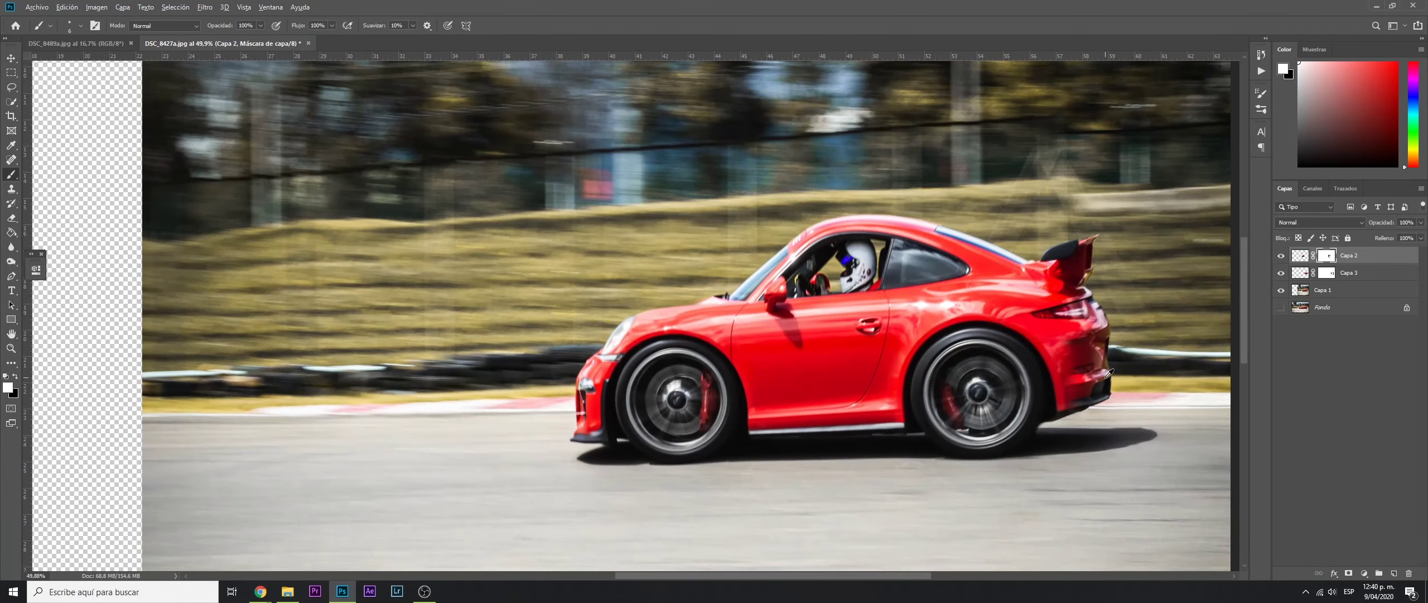
{"action": "key", "text": "x"}
- Target Capa 3's mask and set the brush to 42 px
{"action": "left_click", "coordinate": [1327, 272]}
{"action": "left_click_drag", "start_coordinate": [996, 375], "coordinate": [913, 389]}
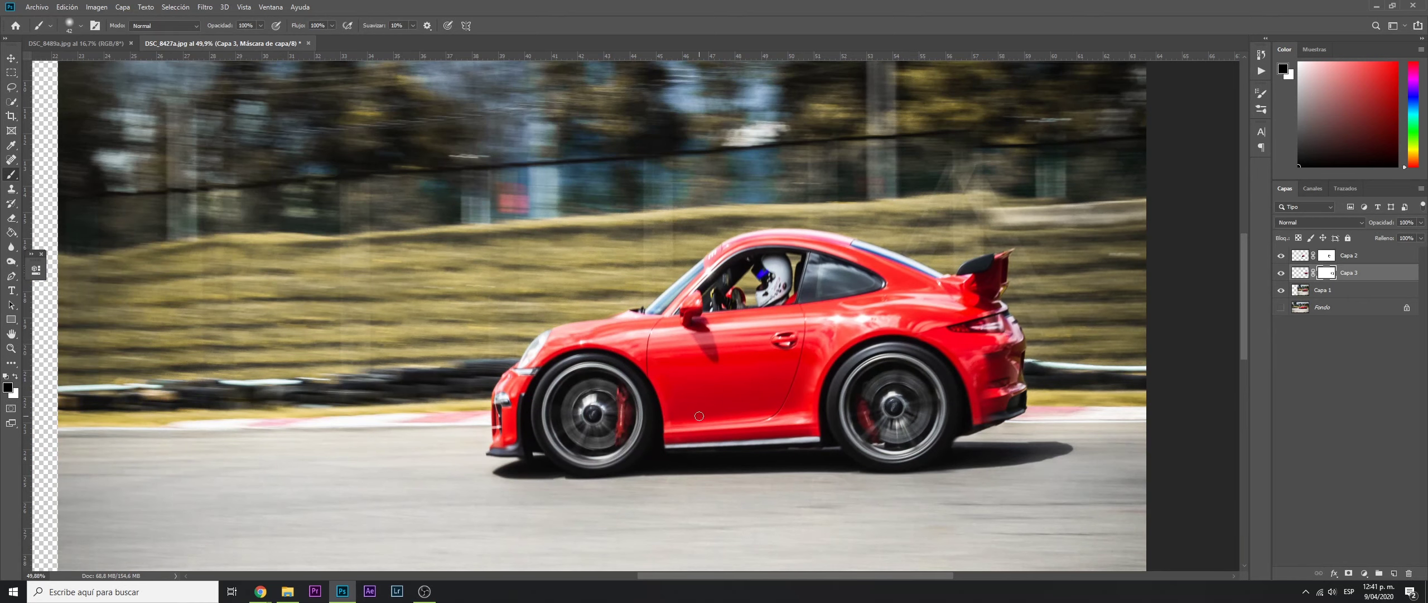
{"action": "scroll", "coordinate": [1219, 323], "scroll_direction": "up", "scroll_amount": 3}
- Touch up Capa 3's mask over the rear wheel arch and bumper vent edge
{"action": "scroll", "coordinate": [986, 385], "scroll_direction": "up", "scroll_amount": 5}
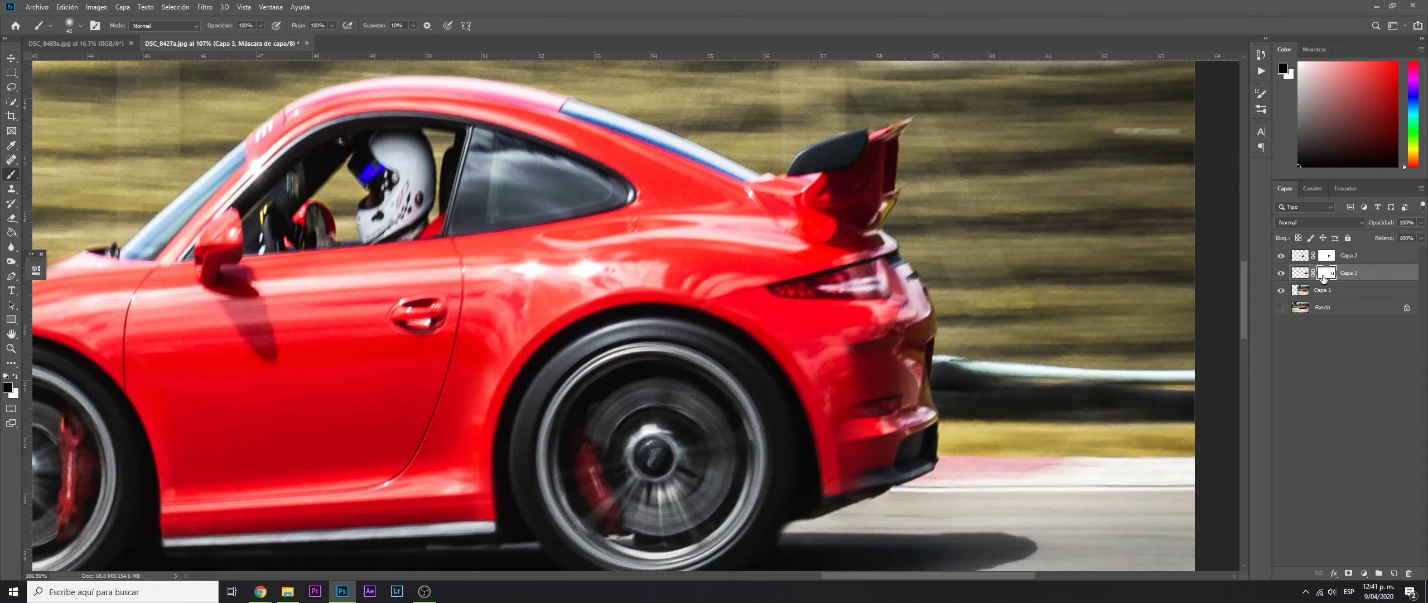
{"action": "mouse_move", "coordinate": [845, 345]}
{"action": "left_mouse_down"}
{"action": "mouse_move", "coordinate": [820, 345]}
{"action": "mouse_move", "coordinate": [853, 436]}
{"action": "left_mouse_up"}
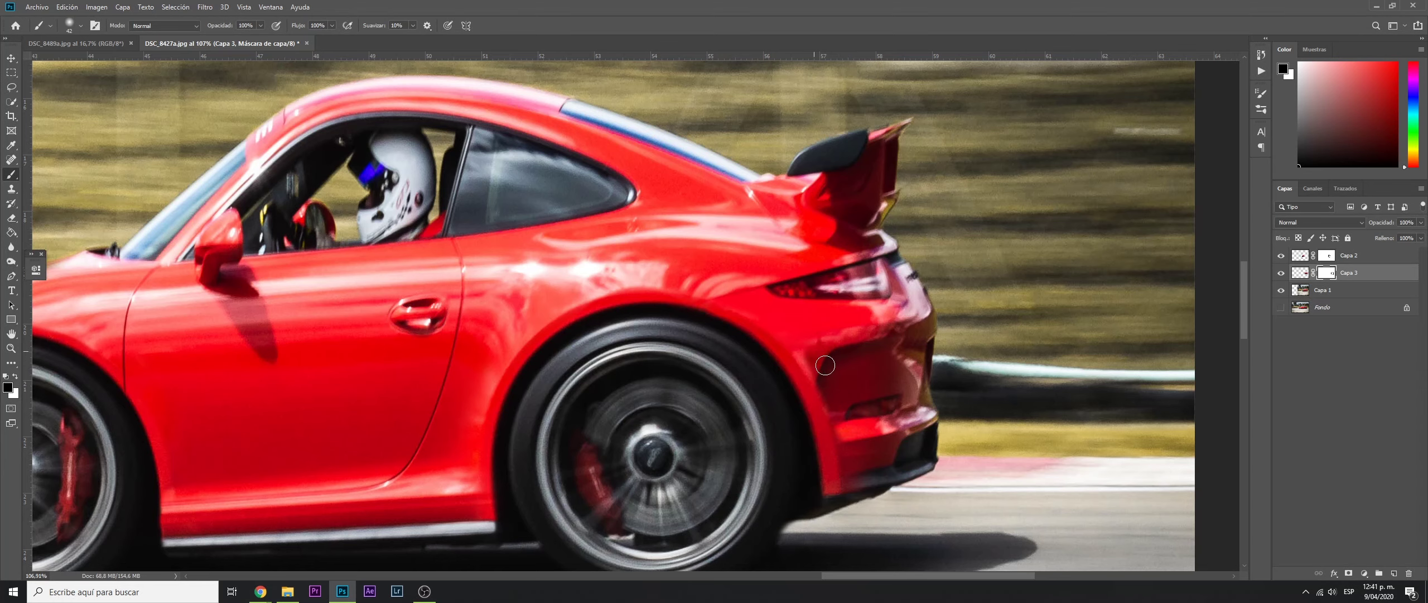
{"action": "left_click_drag", "start_coordinate": [827, 372], "coordinate": [833, 421]}
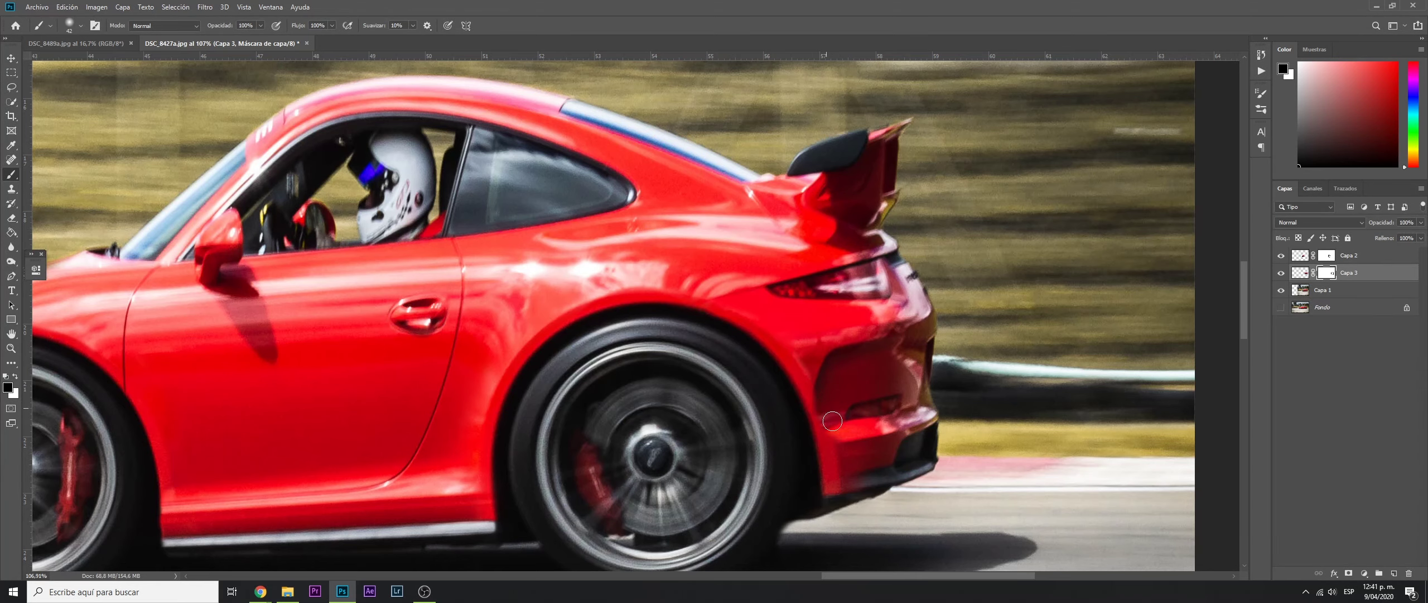
{"action": "scroll", "coordinate": [858, 411], "scroll_direction": "down", "scroll_amount": 5}
{"action": "scroll", "coordinate": [882, 428], "scroll_direction": "up", "scroll_amount": 6}
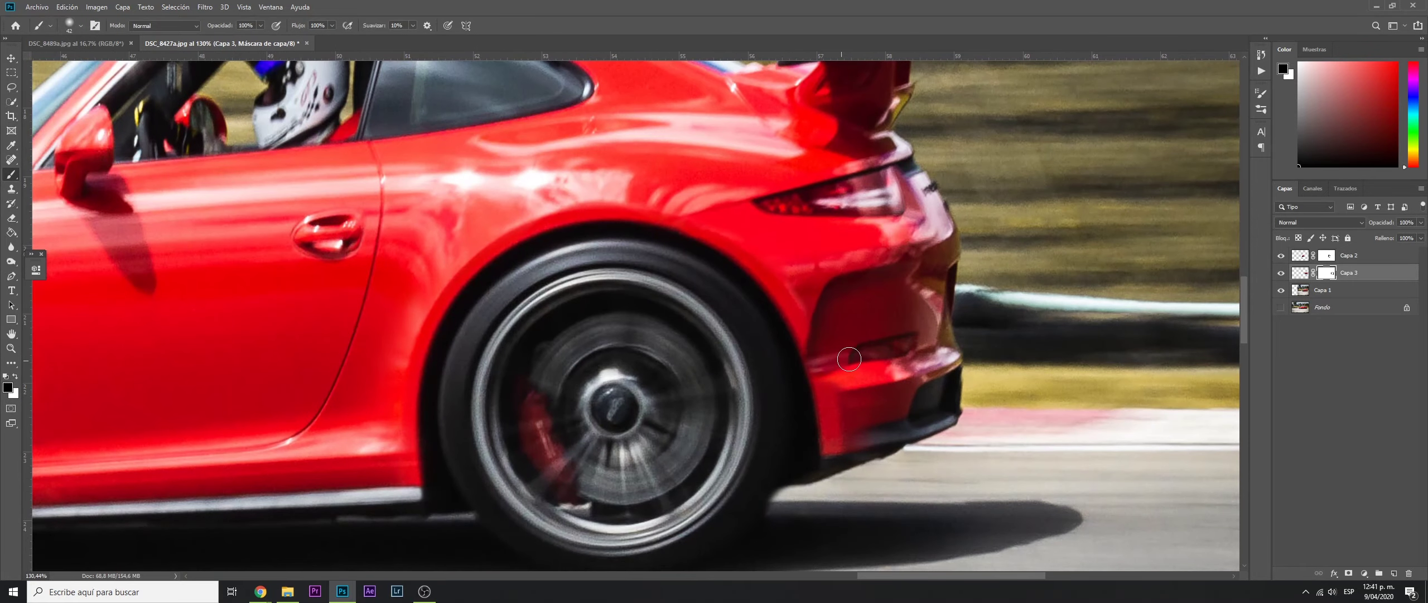
{"action": "scroll", "coordinate": [883, 353], "scroll_direction": "down", "scroll_amount": 5}
{"action": "scroll", "coordinate": [837, 381], "scroll_direction": "up", "scroll_amount": 7}
{"action": "key", "text": "x"}
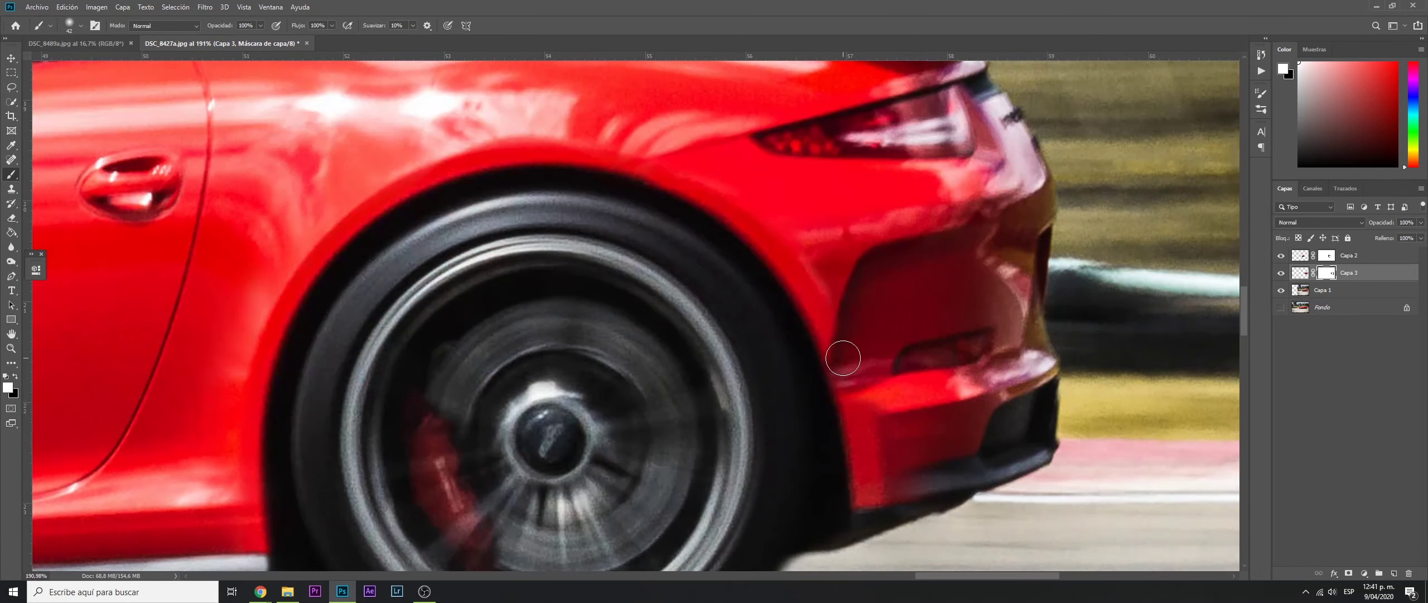
- Switch to the Move tool and target Capa 3's image pixels instead of its mask
{"action": "scroll", "coordinate": [835, 413], "scroll_direction": "down", "scroll_amount": 5}
{"action": "key", "text": "v"}
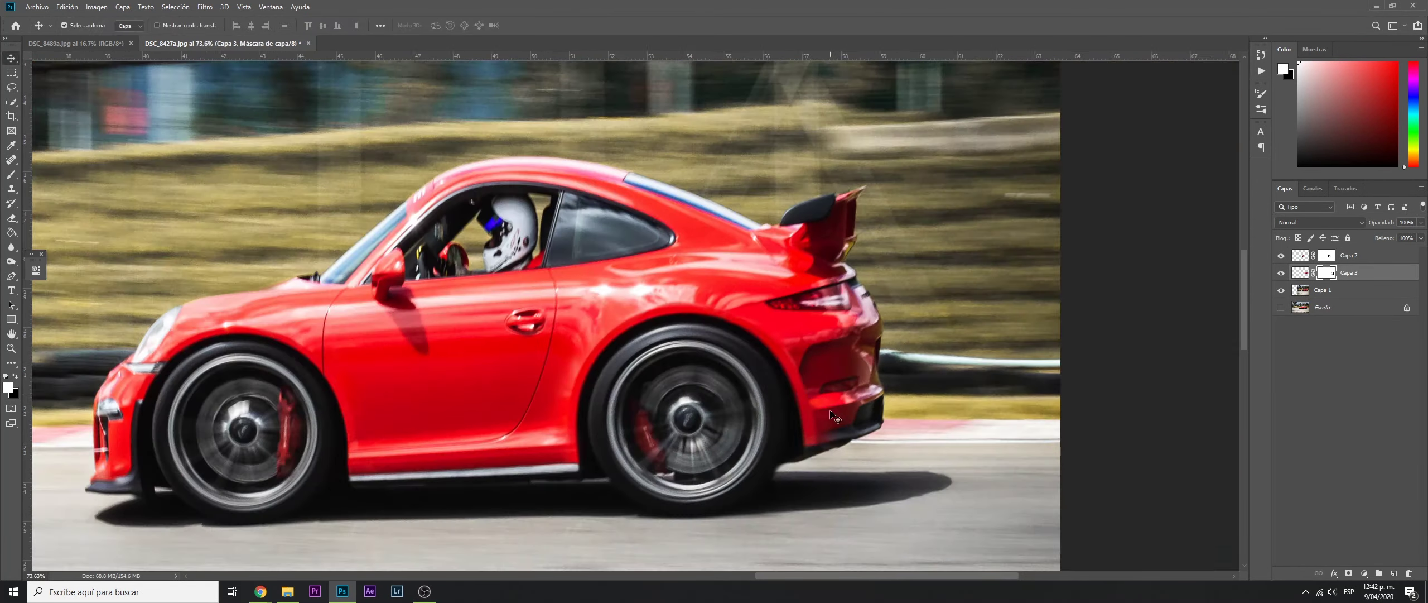
{"action": "scroll", "coordinate": [857, 385], "scroll_direction": "up", "scroll_amount": 3}
{"action": "scroll", "coordinate": [807, 373], "scroll_direction": "down", "scroll_amount": 2}
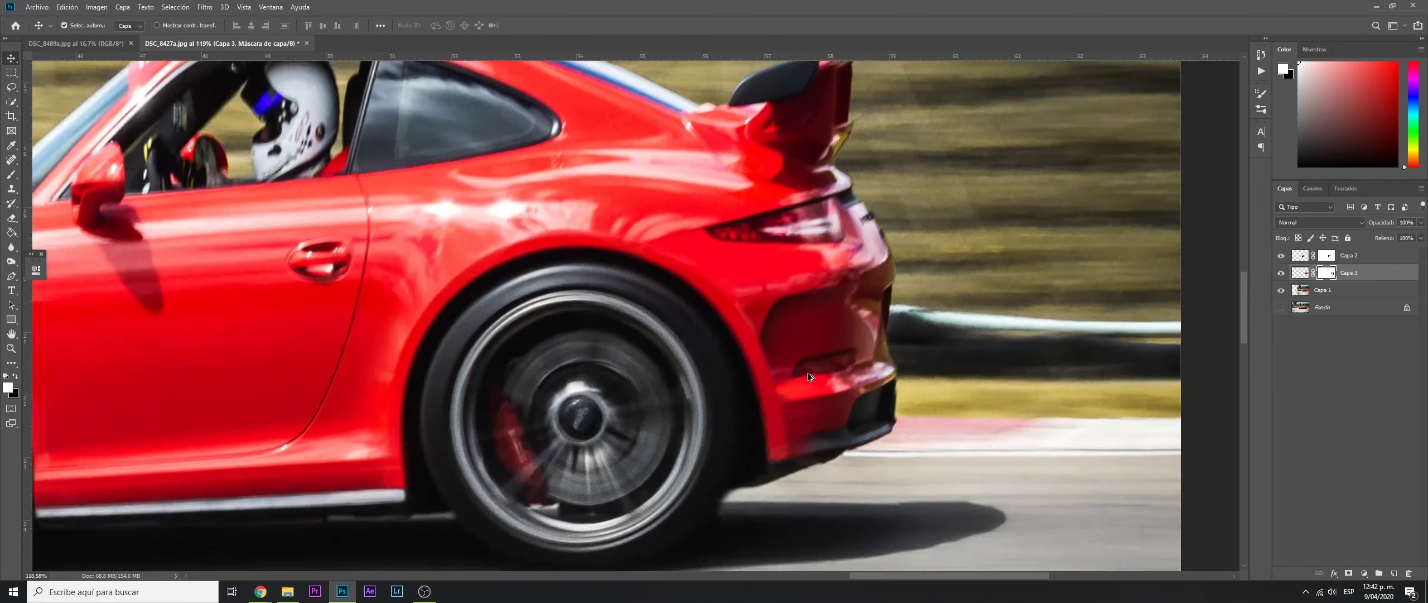
{"action": "scroll", "coordinate": [770, 340], "scroll_direction": "down", "scroll_amount": 1}
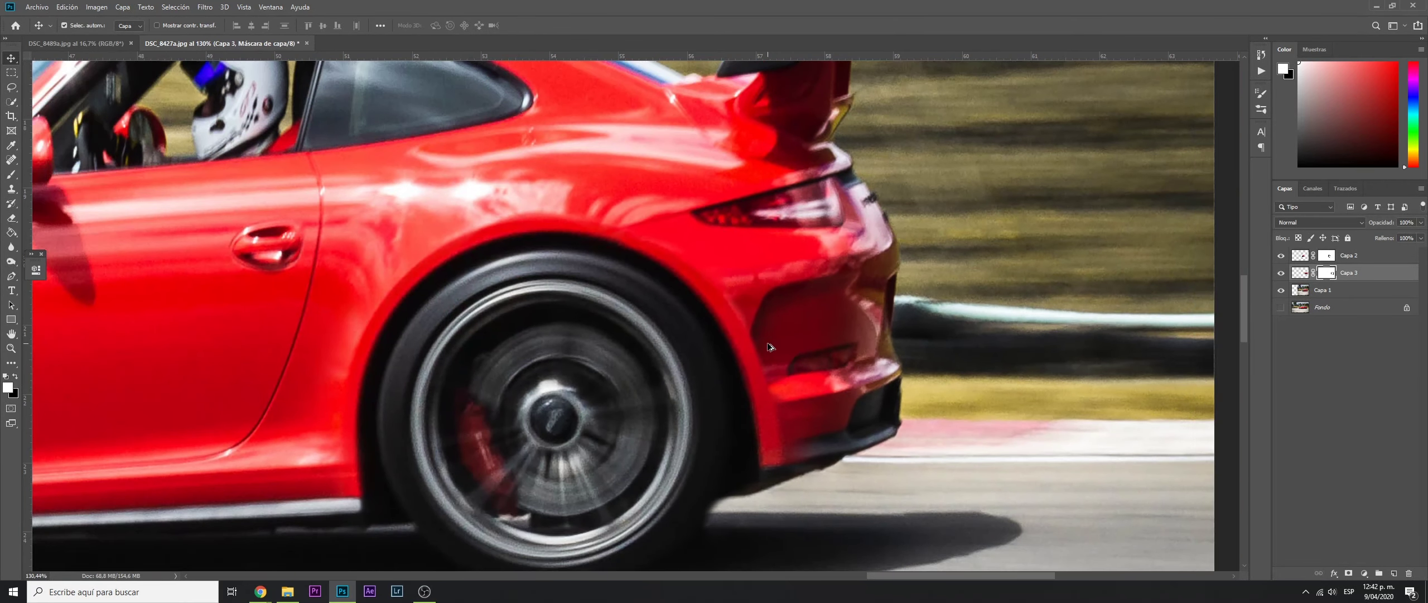
{"action": "scroll", "coordinate": [768, 352], "scroll_direction": "down", "scroll_amount": 1}
{"action": "scroll", "coordinate": [694, 399], "scroll_direction": "down", "scroll_amount": 1}
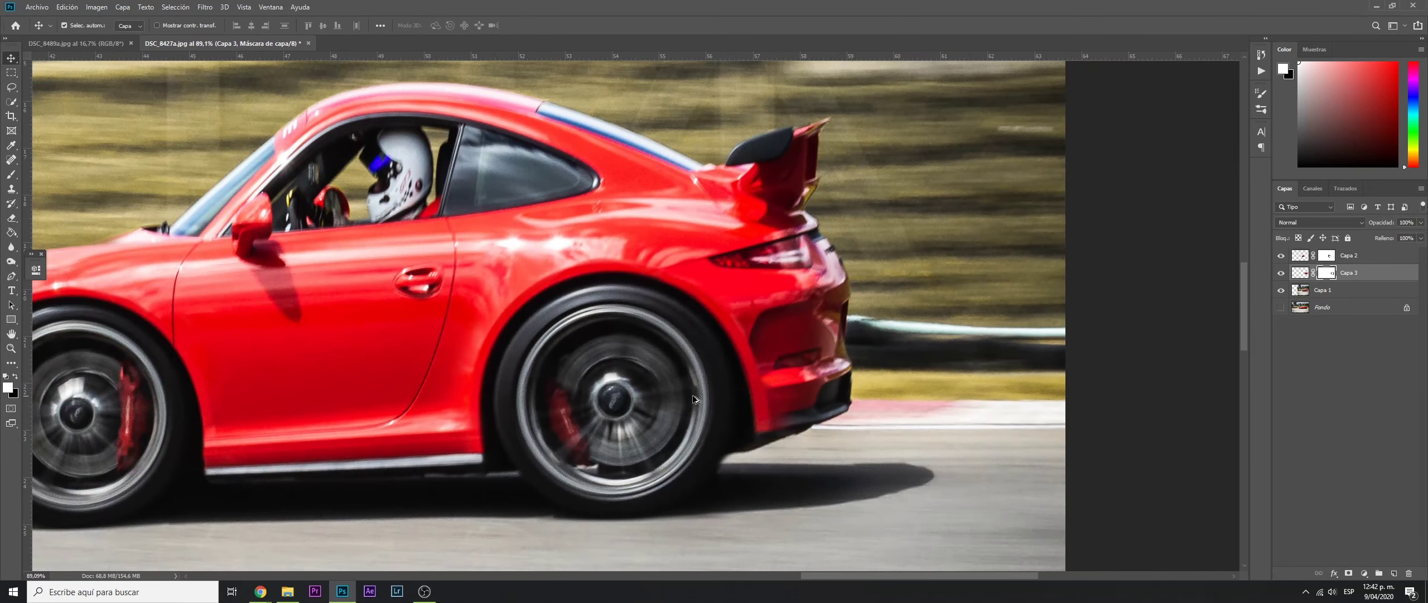
{"action": "left_click", "coordinate": [1301, 274]}
- Free-transform Capa 3's rear section about 50 px left and commit it, shortening the car body
{"action": "key", "text": "ctrl+t"}
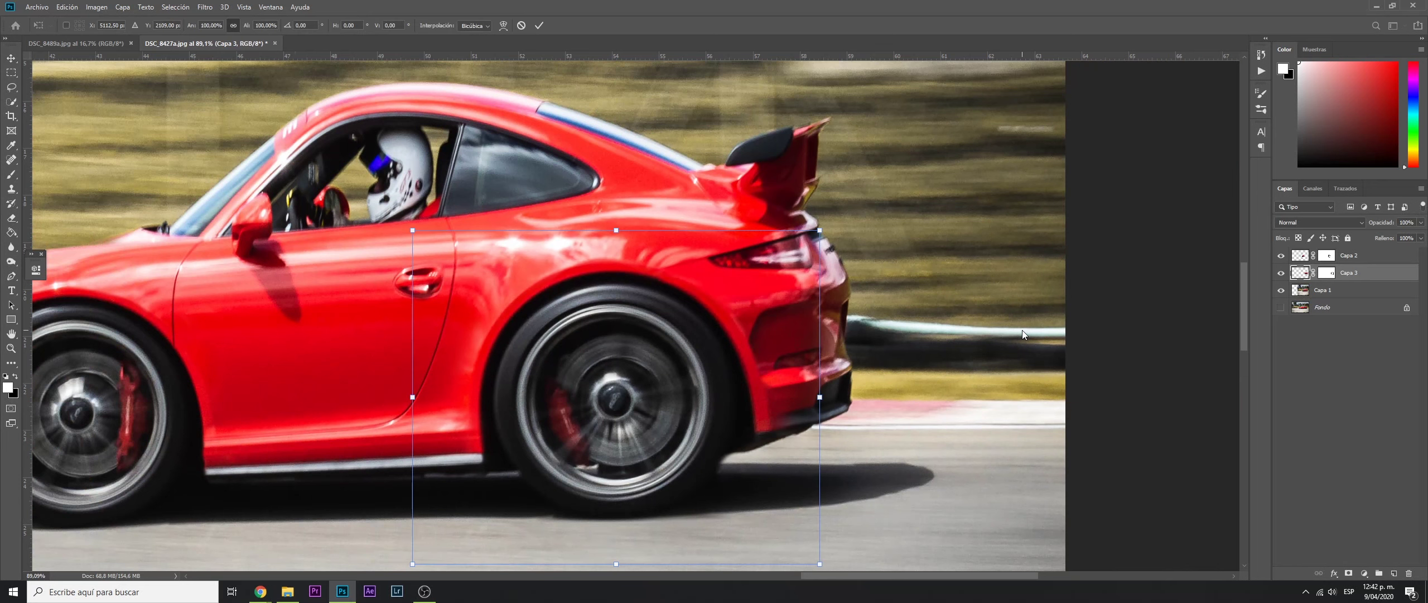
{"action": "key", "text": "Left"}
{"action": "key", "text": "Left"}
{"action": "key", "text": "Left"}
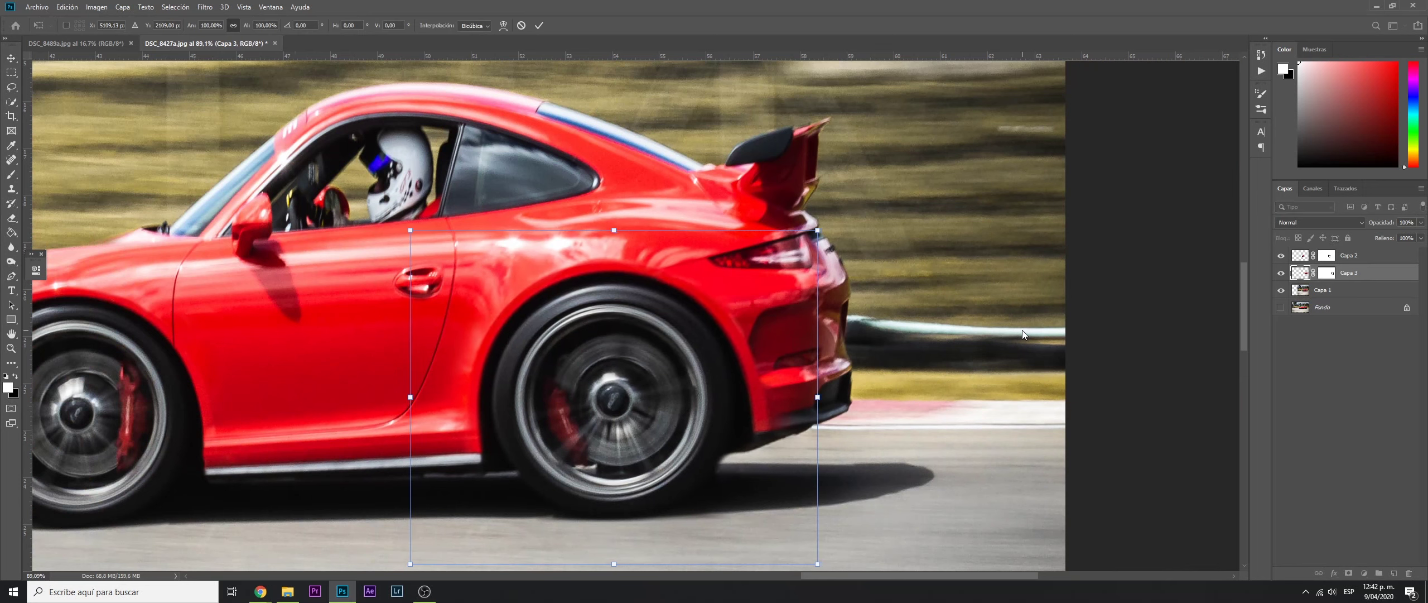
{"action": "key", "text": "Left"}
{"action": "key", "text": "Left"}
{"action": "key", "text": "Left"}
{"action": "key", "text": "Left"}
{"action": "key", "text": "Left"}
{"action": "key", "text": "Left"}
{"action": "key", "text": "Left"}
{"action": "key", "text": "Left"}
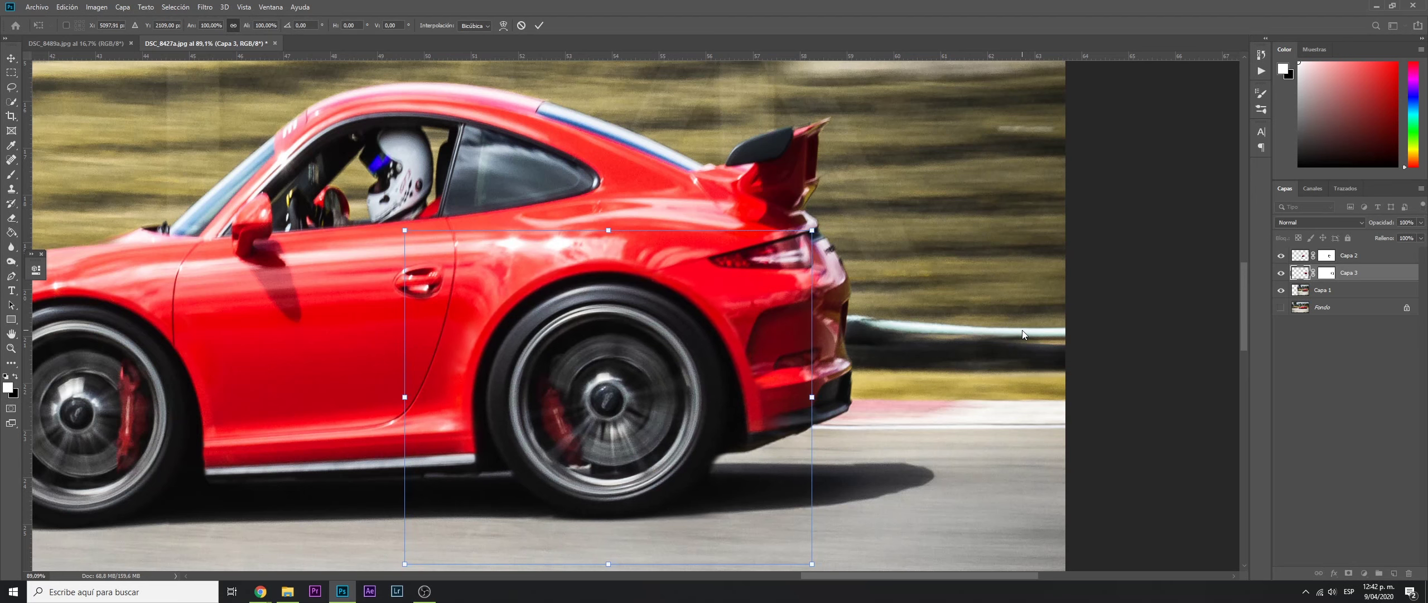
{"action": "key", "text": "Left"}
{"action": "key", "text": "Left"}
{"action": "key", "text": "Left"}
{"action": "key", "text": "Left"}
{"action": "key", "text": "Left"}
{"action": "key", "text": "Left"}
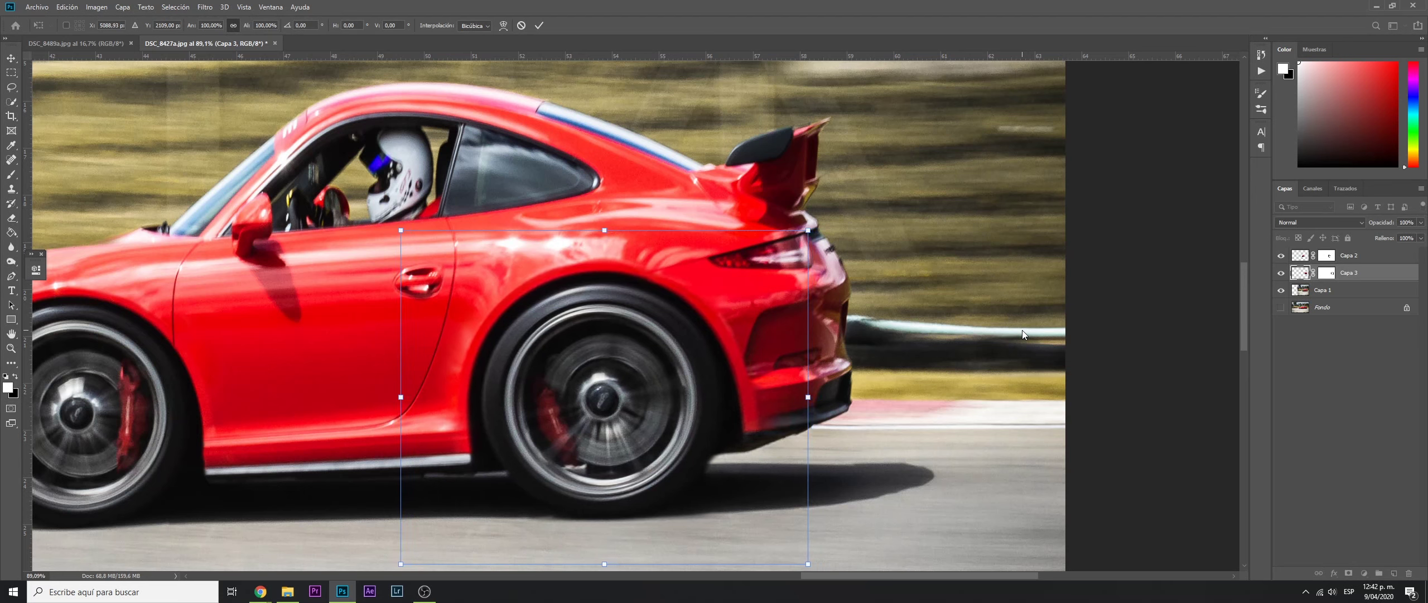
{"action": "key", "text": "Left"}
{"action": "key", "text": "Left"}
{"action": "key", "text": "Left"}
{"action": "key", "text": "Left"}
{"action": "key", "text": "Left"}
{"action": "key", "text": "Left"}
{"action": "key", "text": "Left"}
{"action": "key", "text": "Left"}
{"action": "key", "text": "Left"}
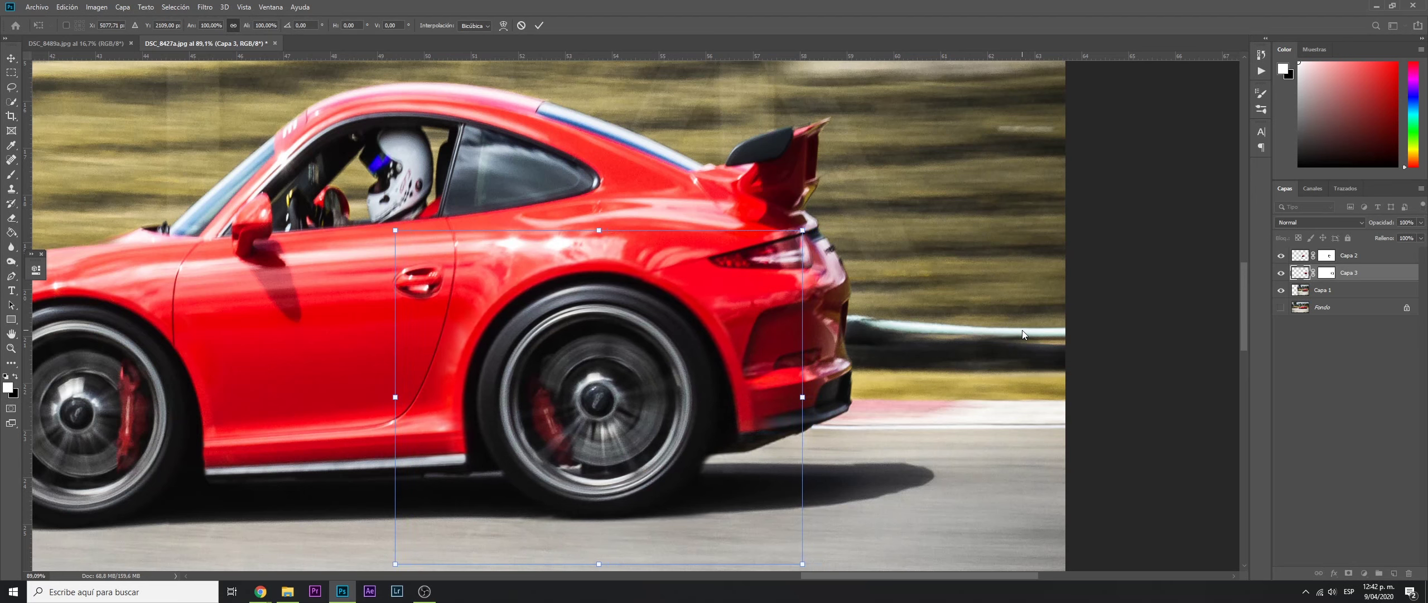
{"action": "key", "text": "Left"}
{"action": "key", "text": "Left"}
{"action": "key", "text": "Left"}
{"action": "key", "text": "Left"}
{"action": "key", "text": "Left"}
{"action": "key", "text": "Left"}
{"action": "key", "text": "Left"}
{"action": "key", "text": "Left"}
{"action": "key", "text": "Left"}
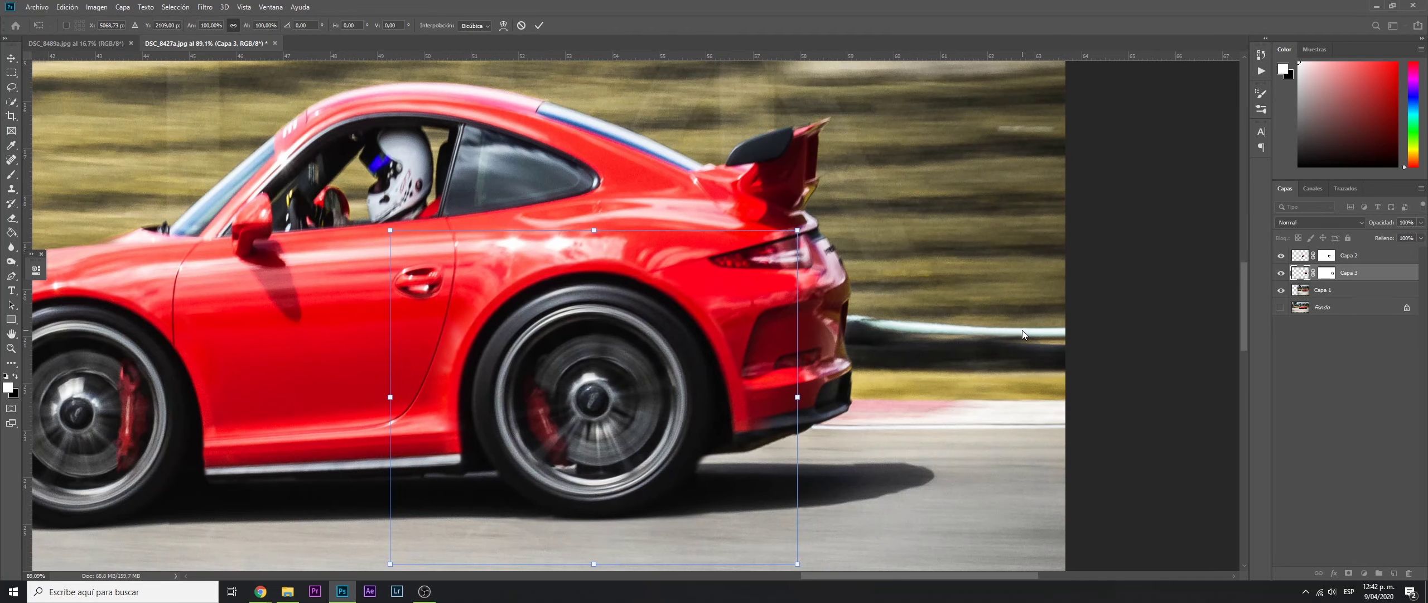
{"action": "key", "text": "Left"}
{"action": "key", "text": "Left"}
{"action": "key", "text": "Left"}
{"action": "key", "text": "Left"}
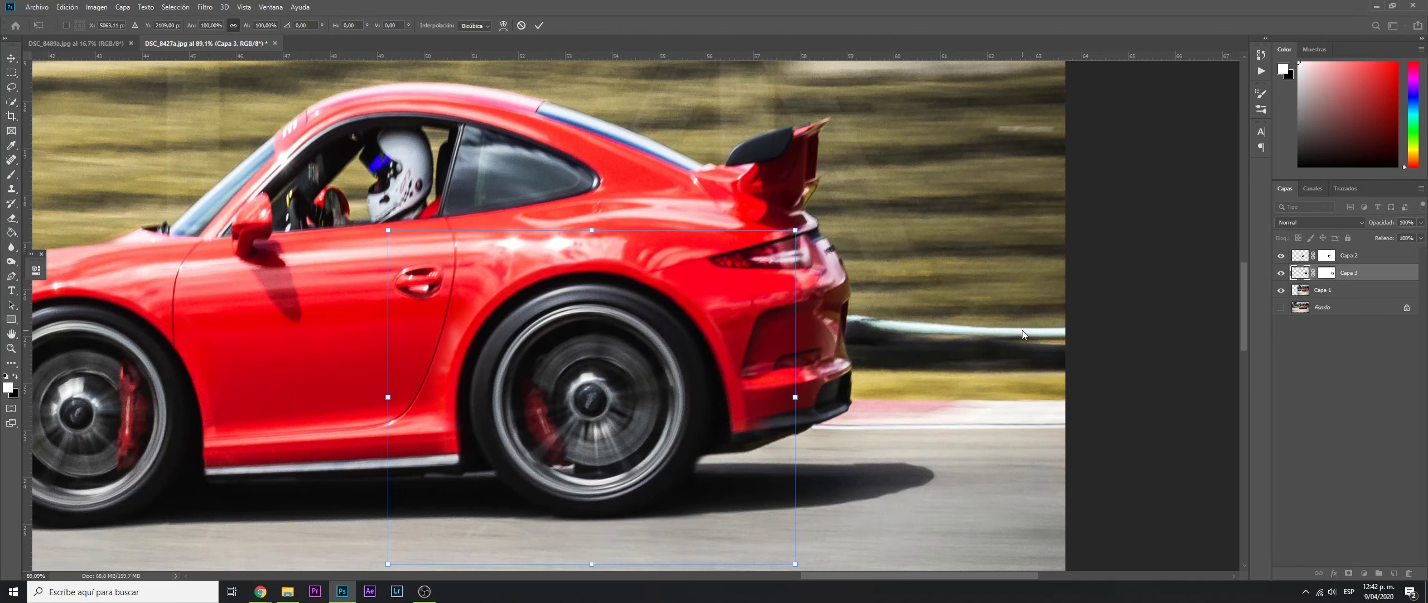
{"action": "key", "text": "Left"}
{"action": "scroll", "coordinate": [936, 368], "scroll_direction": "down", "scroll_amount": 4}
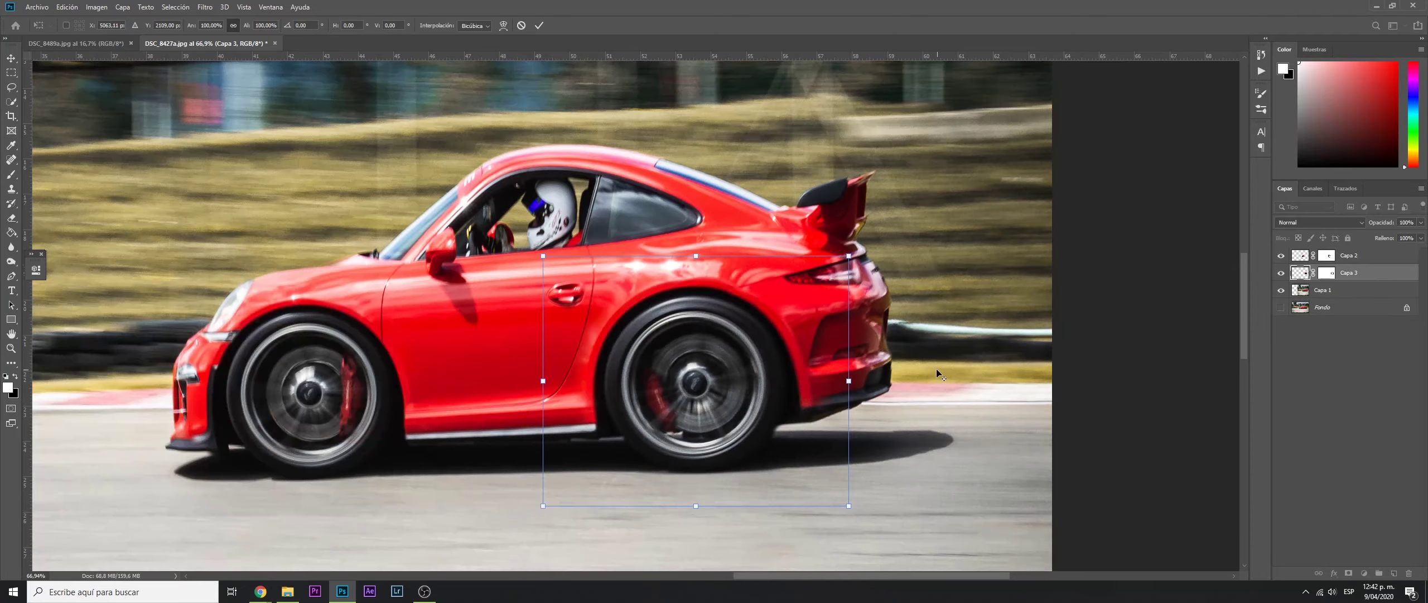
{"action": "scroll", "coordinate": [931, 368], "scroll_direction": "down", "scroll_amount": 2}
{"action": "scroll", "coordinate": [929, 381], "scroll_direction": "up", "scroll_amount": 2}
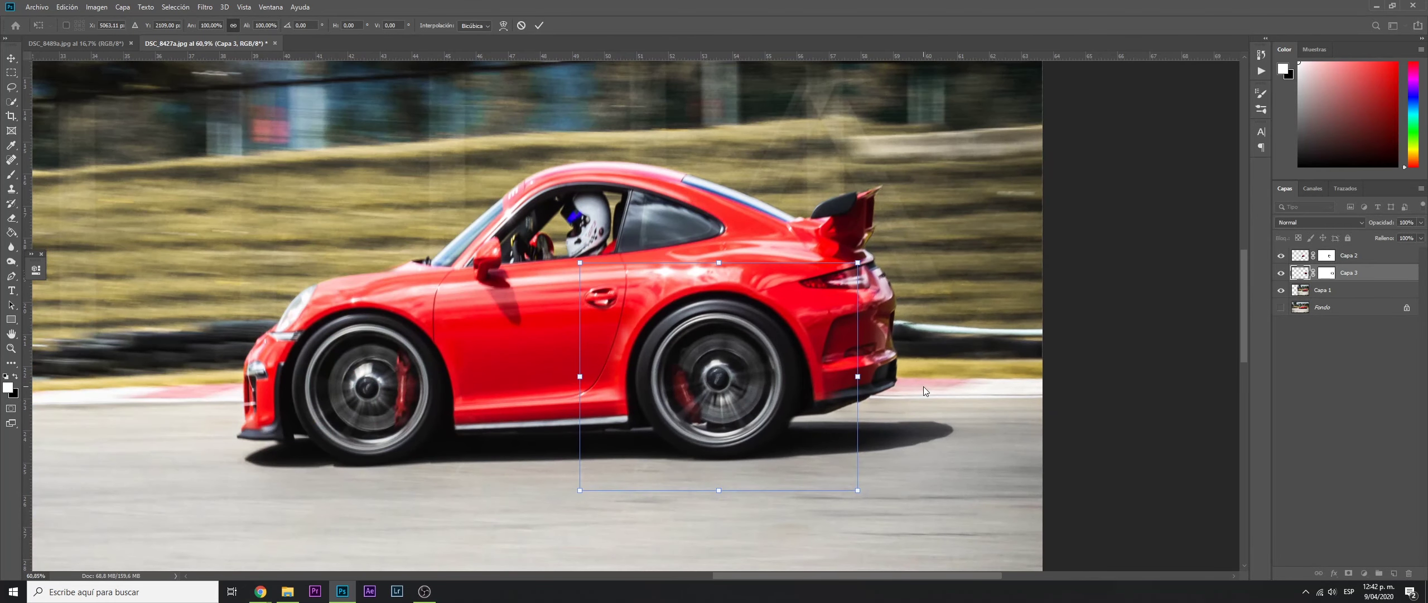
{"action": "key", "text": "alt+space"}
{"action": "key", "text": "Escape"}
{"action": "key", "text": "Return"}
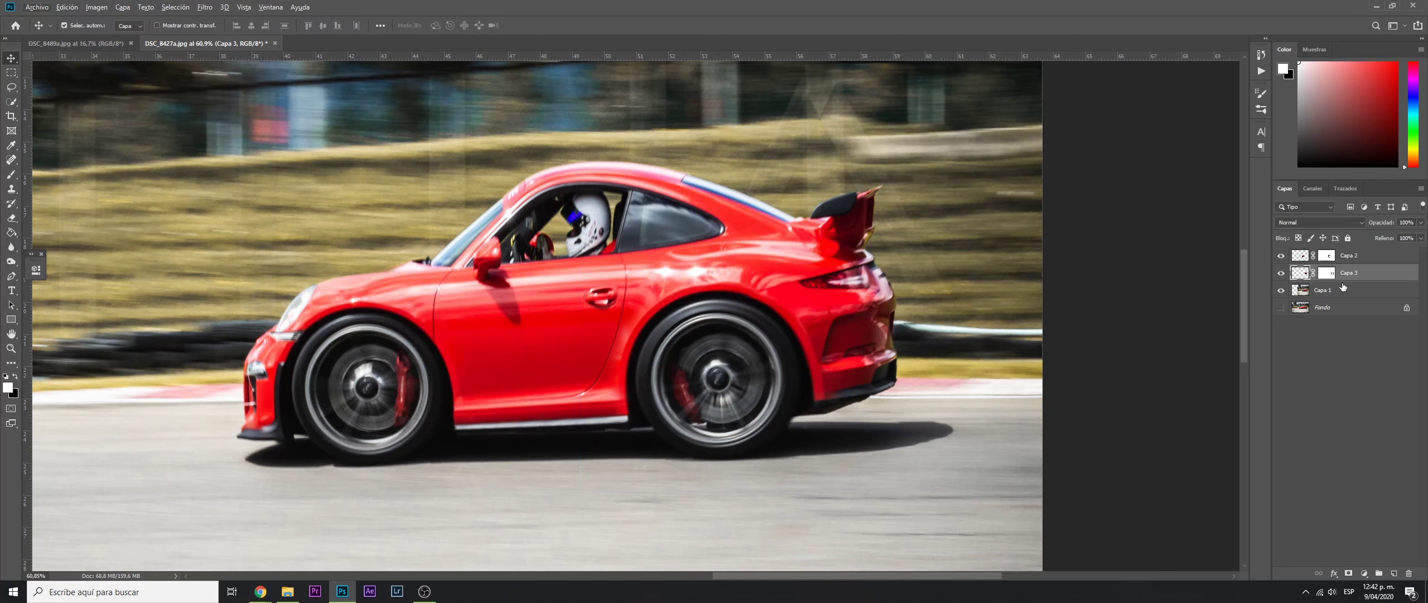
- Target Capa 3's layer mask and set up a black Brush at size 34
{"action": "left_click", "coordinate": [1333, 273]}
{"action": "scroll", "coordinate": [815, 360], "scroll_direction": "up", "scroll_amount": 3}
{"action": "scroll", "coordinate": [814, 360], "scroll_direction": "up", "scroll_amount": 3}
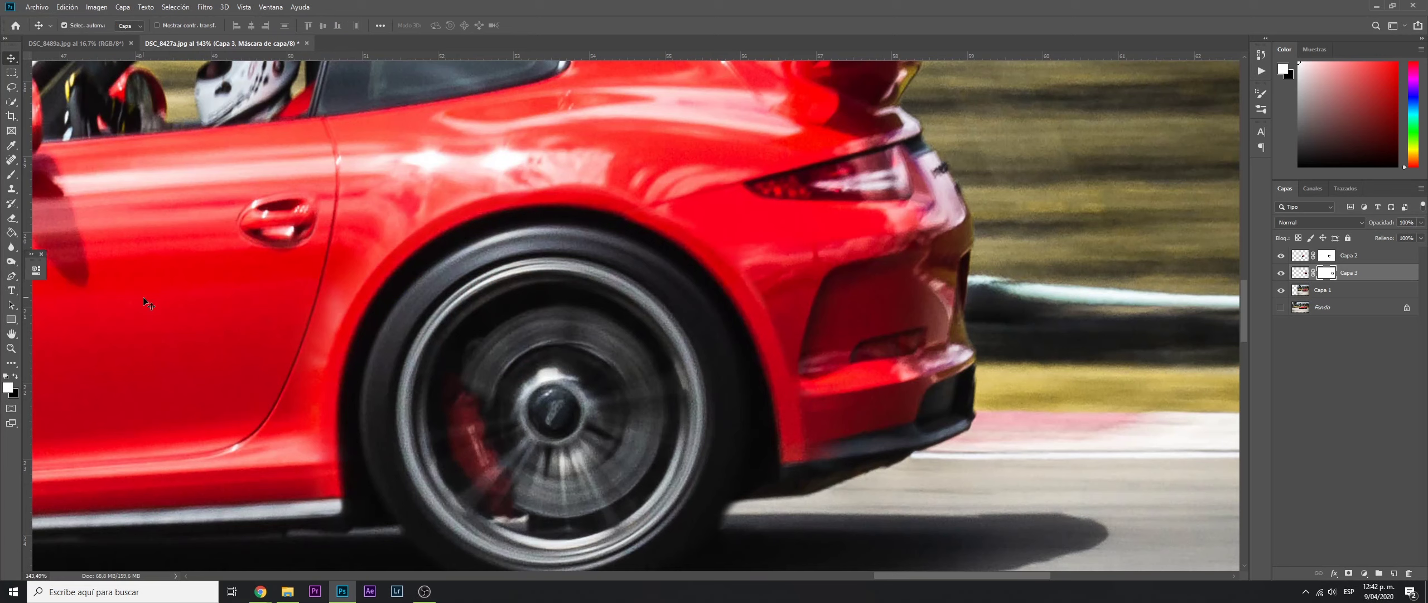
{"action": "key", "text": "x"}
{"action": "key", "text": "b"}
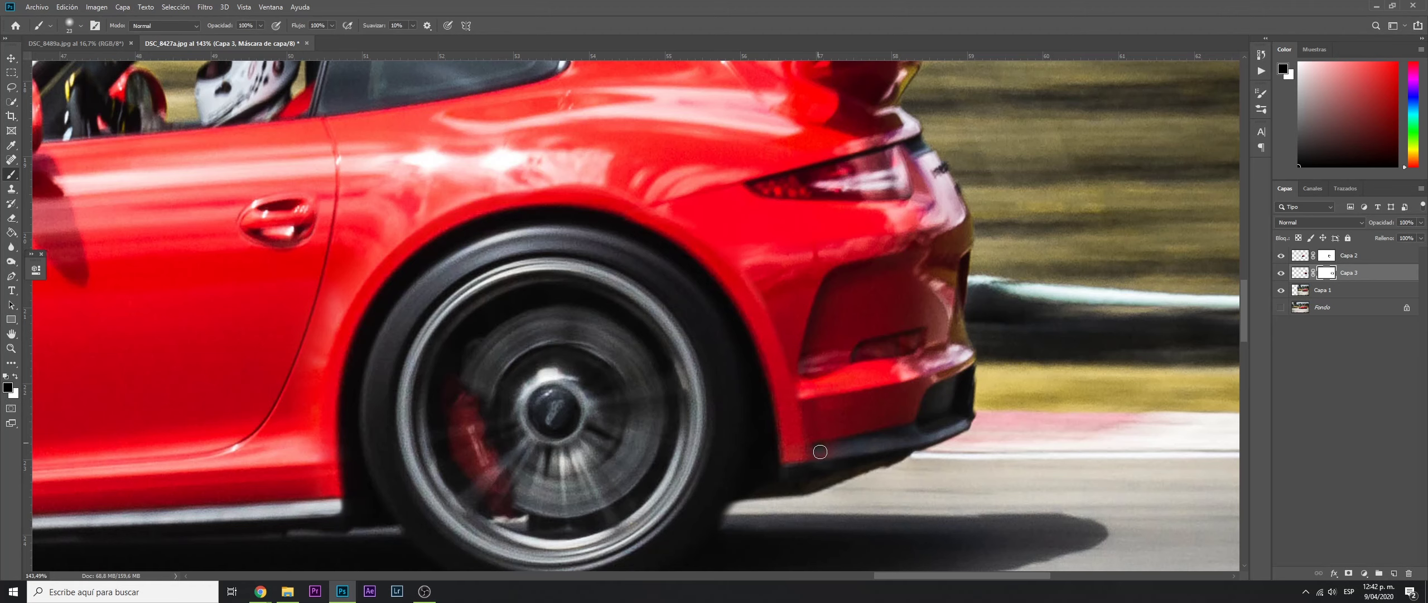
{"action": "key", "text": "bracketright"}
{"action": "scroll", "coordinate": [836, 450], "scroll_direction": "down", "scroll_amount": 3}
{"action": "scroll", "coordinate": [848, 424], "scroll_direction": "down", "scroll_amount": 3}
{"action": "scroll", "coordinate": [870, 379], "scroll_direction": "down", "scroll_amount": 2}
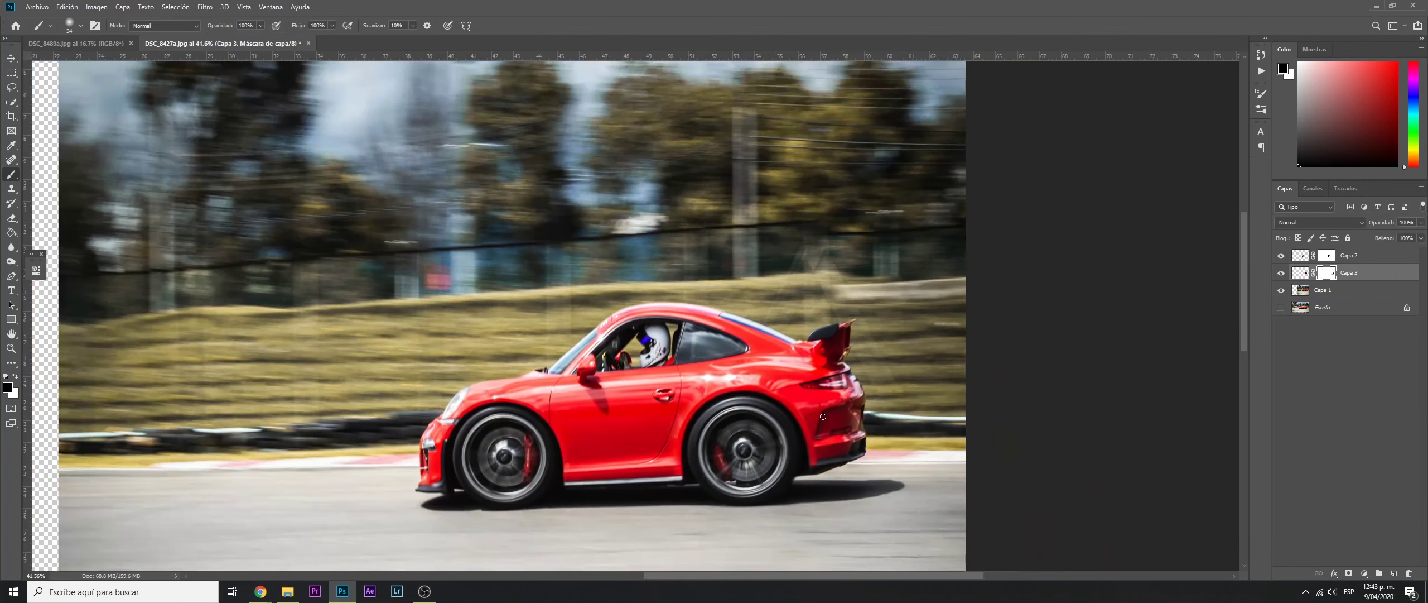
{"action": "scroll", "coordinate": [898, 324], "scroll_direction": "down", "scroll_amount": 2}
{"action": "scroll", "coordinate": [1054, 270], "scroll_direction": "up", "scroll_amount": 2}
{"action": "scroll", "coordinate": [1050, 272], "scroll_direction": "up", "scroll_amount": 2}
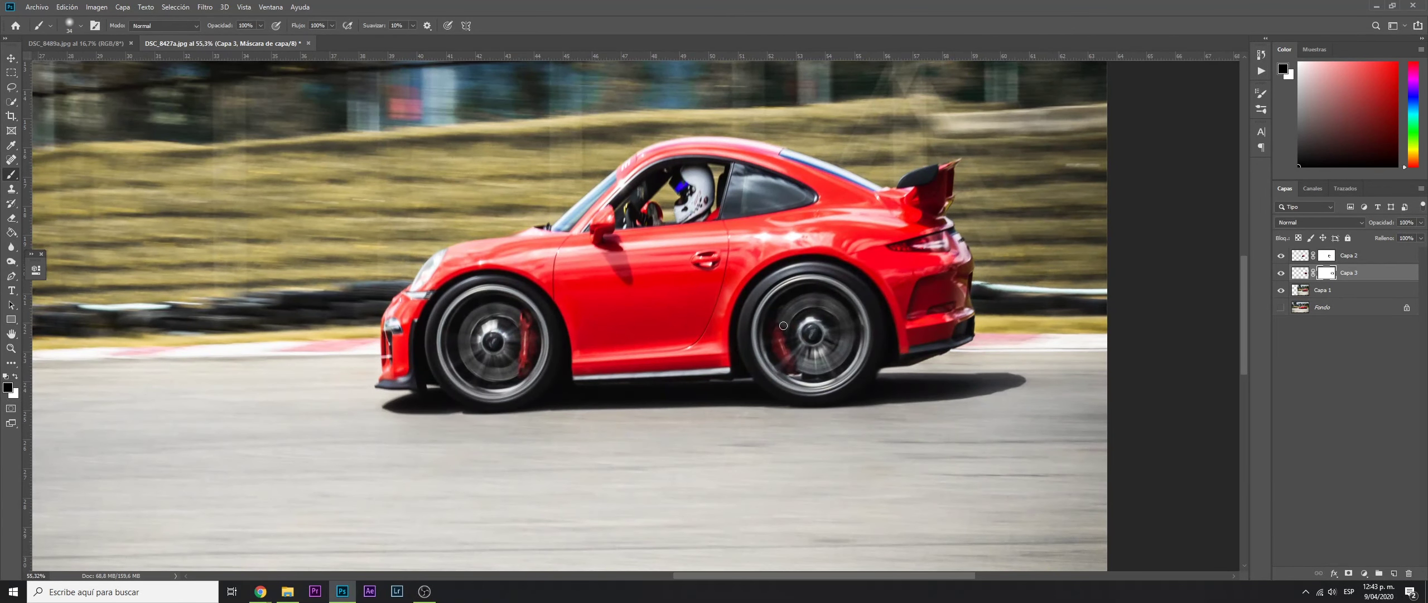
{"action": "scroll", "coordinate": [643, 398], "scroll_direction": "down", "scroll_amount": 2}
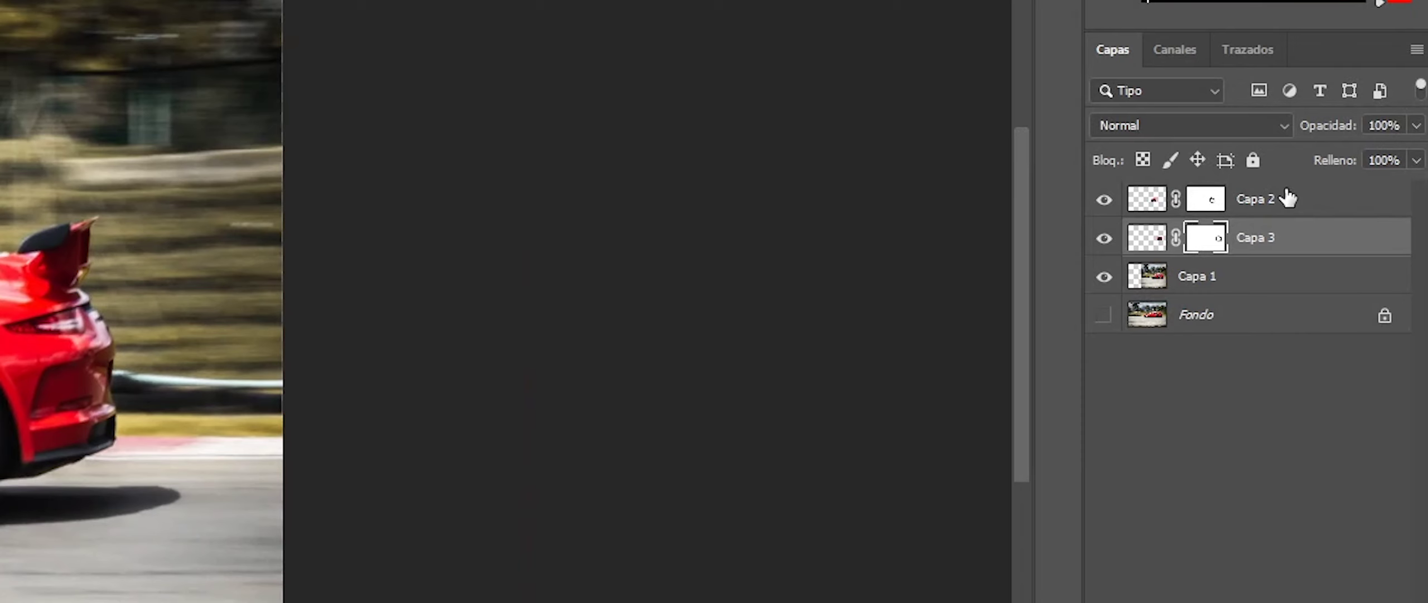
- Select Capa 1, Capa 2 and Capa 3 and merge them into one Capa 2 layer
{"action": "left_click", "coordinate": [1362, 255]}
{"action": "left_click", "coordinate": [1270, 284], "text": "shift"}
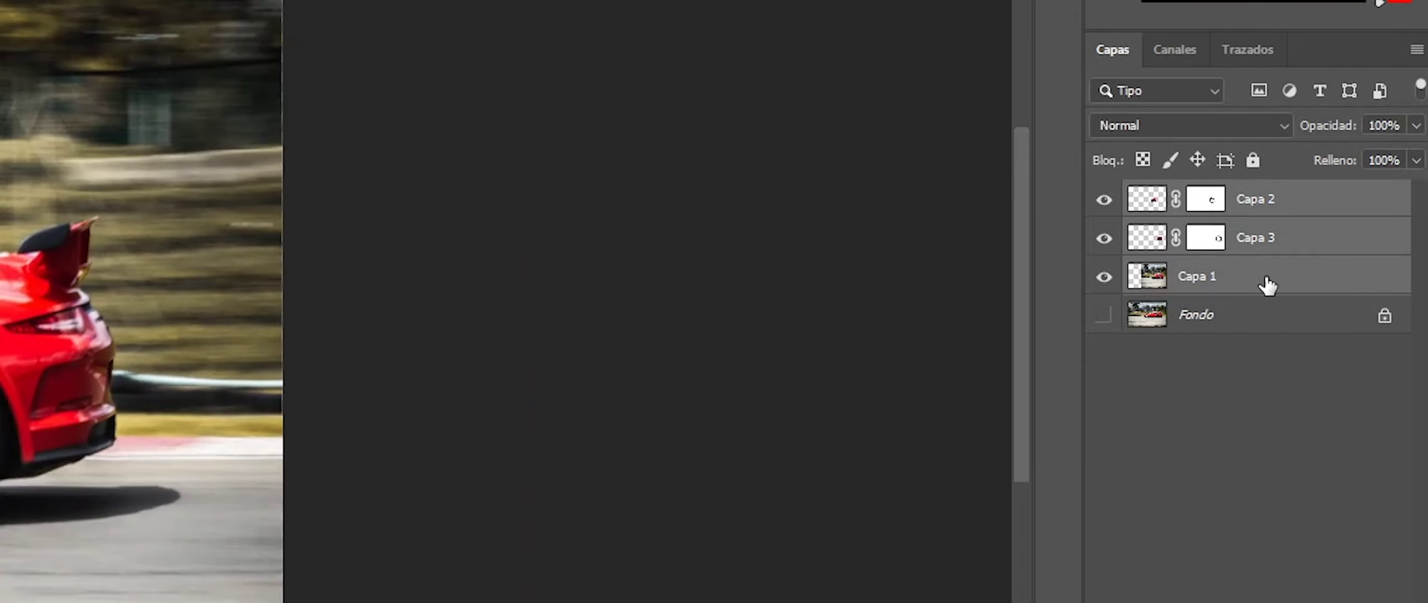
{"action": "key", "text": "ctrl+e"}
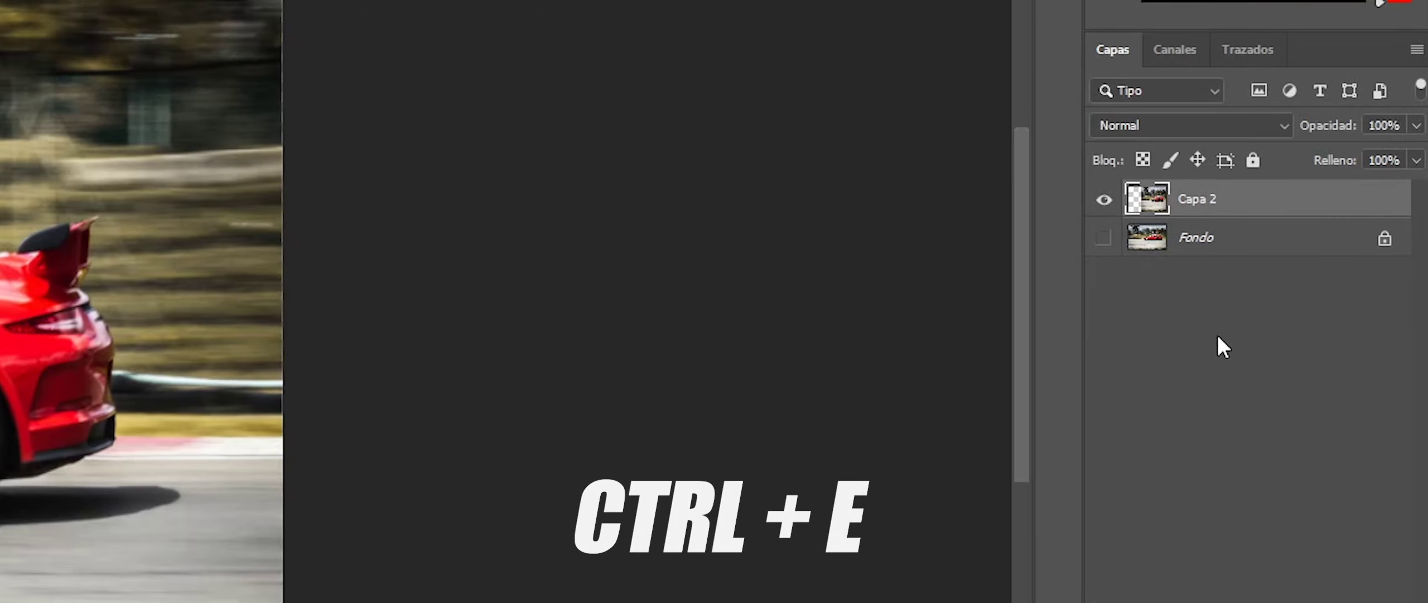
{"action": "scroll", "coordinate": [915, 340], "scroll_direction": "down", "scroll_amount": 2}
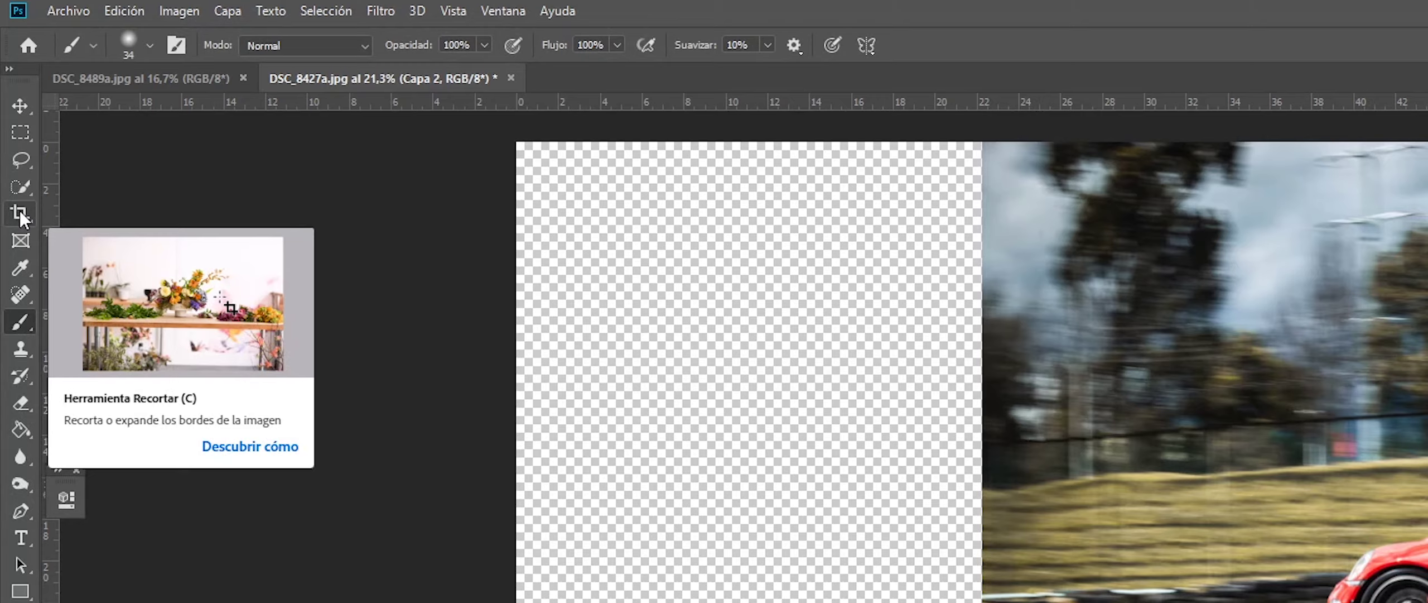
- Crop to a landscape frame that drops the transparent strip, with the car right of centre
{"action": "left_click", "coordinate": [20, 214]}
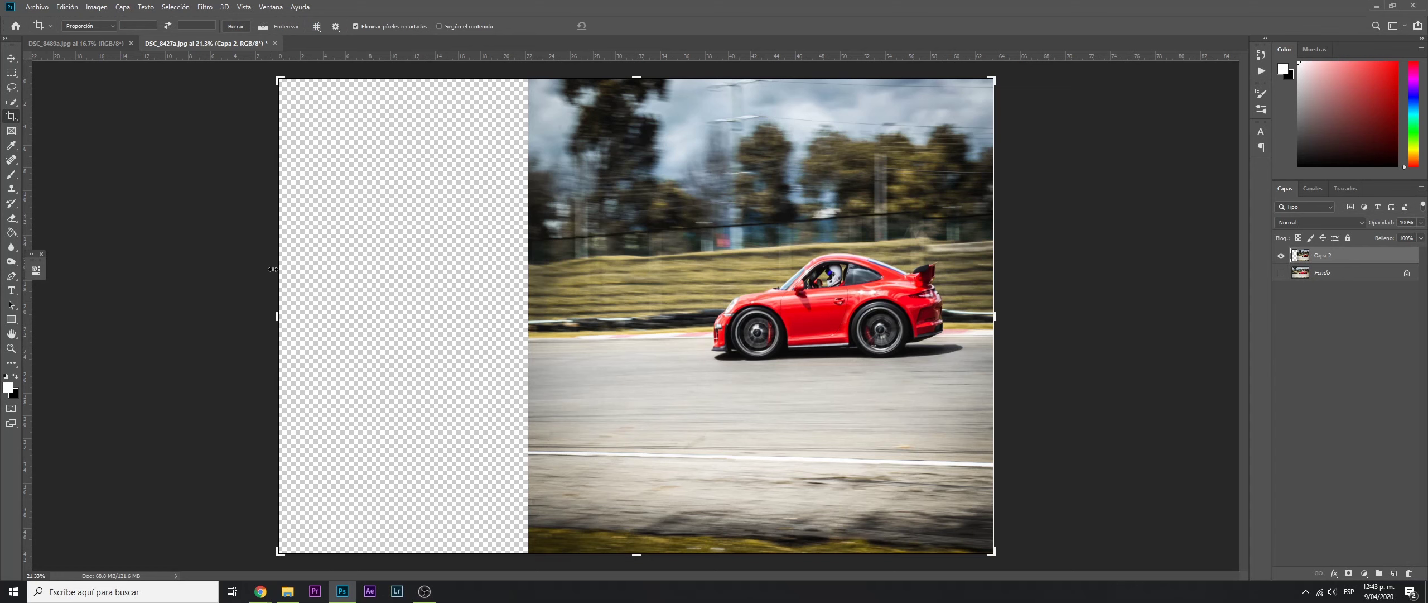
{"action": "left_click_drag", "start_coordinate": [278, 316], "coordinate": [340, 319]}
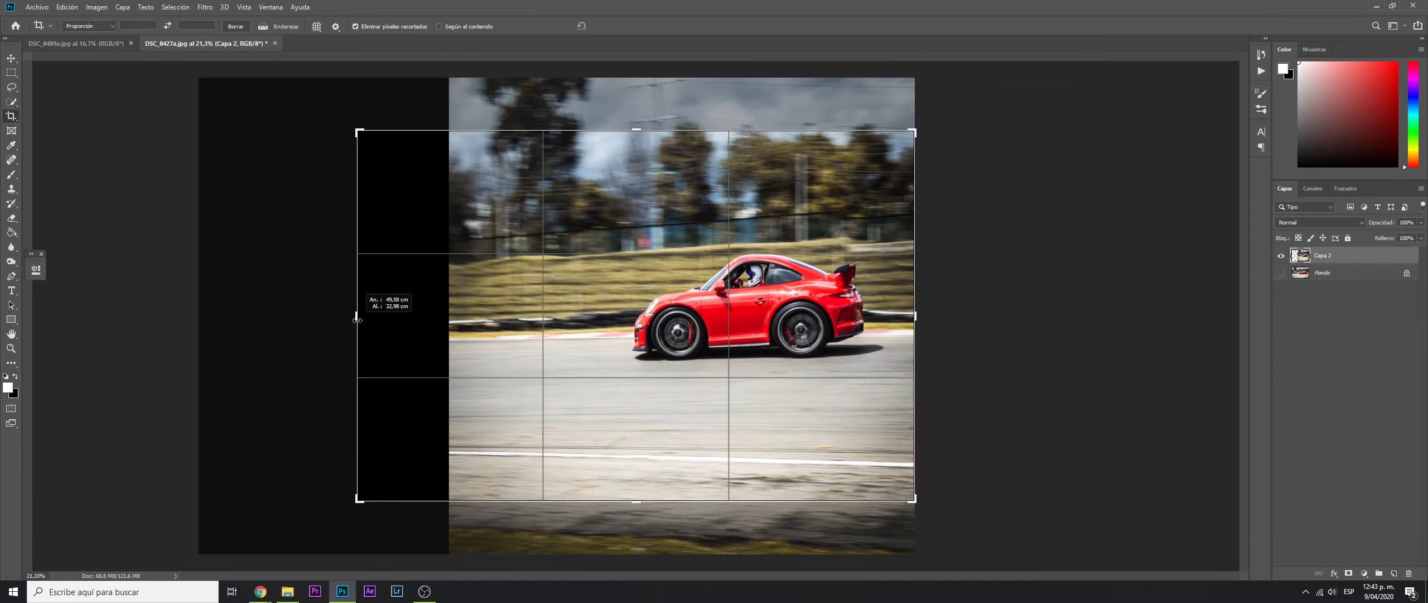
{"action": "mouse_move", "coordinate": [339, 319]}
{"action": "left_mouse_down"}
{"action": "mouse_move", "coordinate": [297, 323]}
{"action": "mouse_move", "coordinate": [410, 331]}
{"action": "left_mouse_up"}
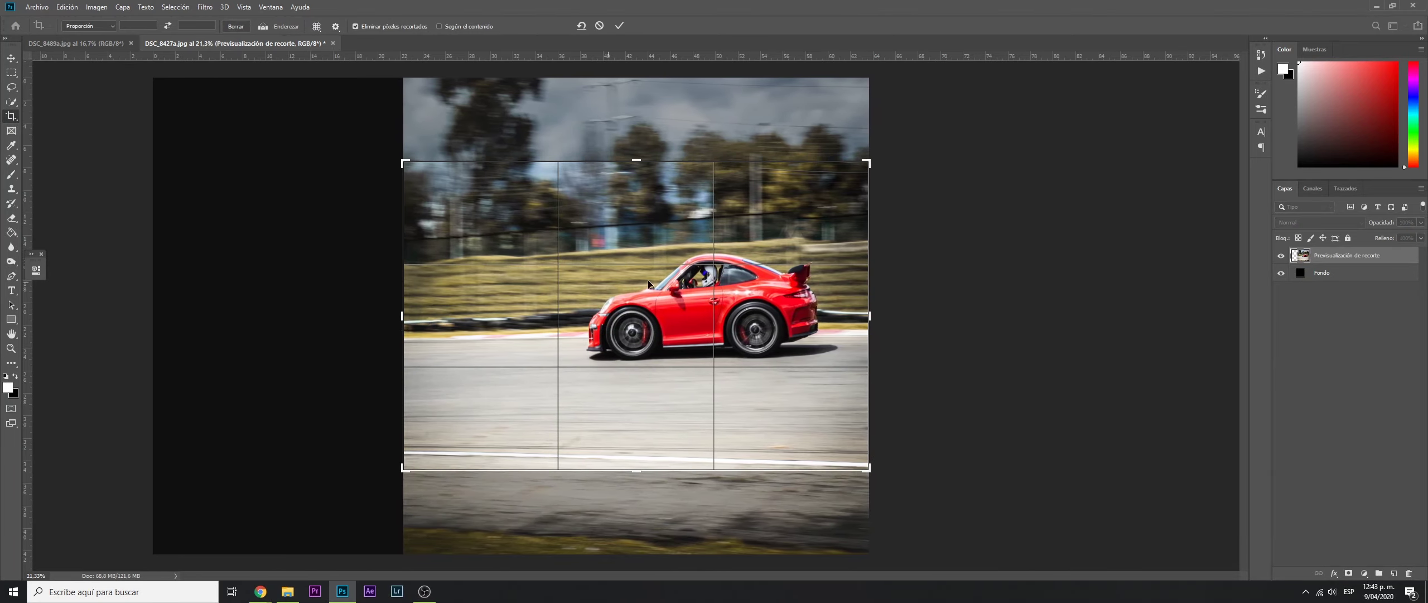
{"action": "left_click_drag", "start_coordinate": [812, 317], "coordinate": [812, 306]}
{"action": "left_click_drag", "start_coordinate": [812, 322], "coordinate": [813, 353]}
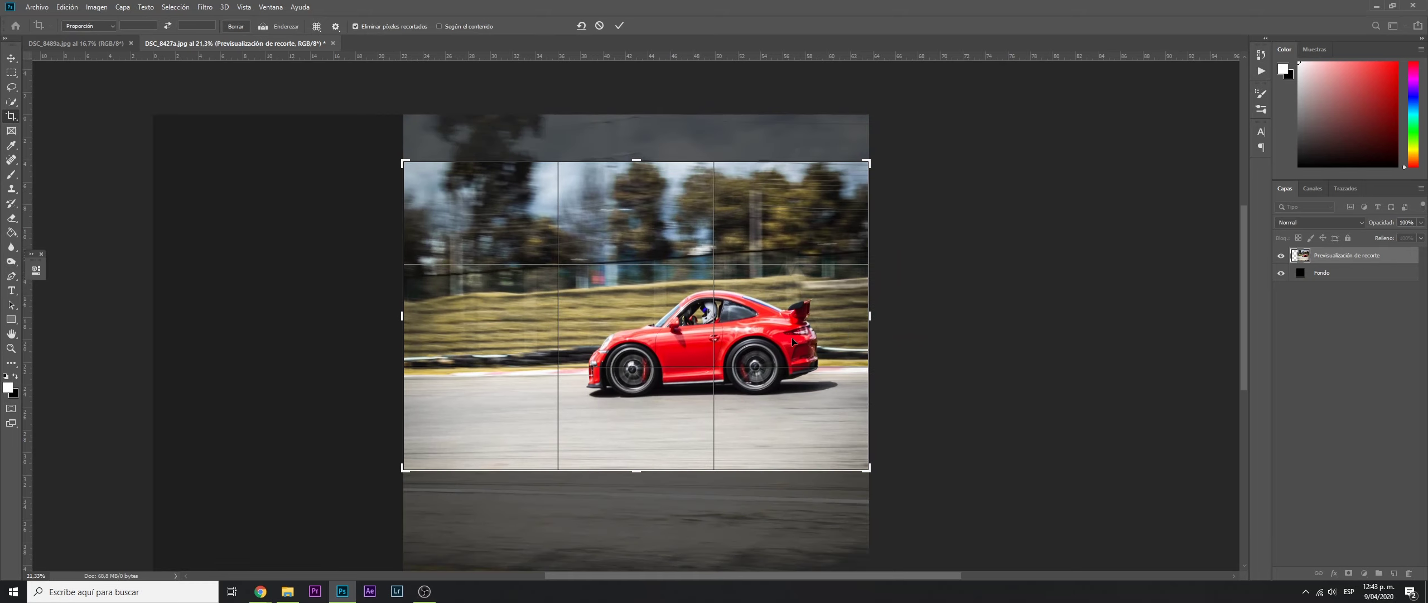
{"action": "key", "text": "Return"}
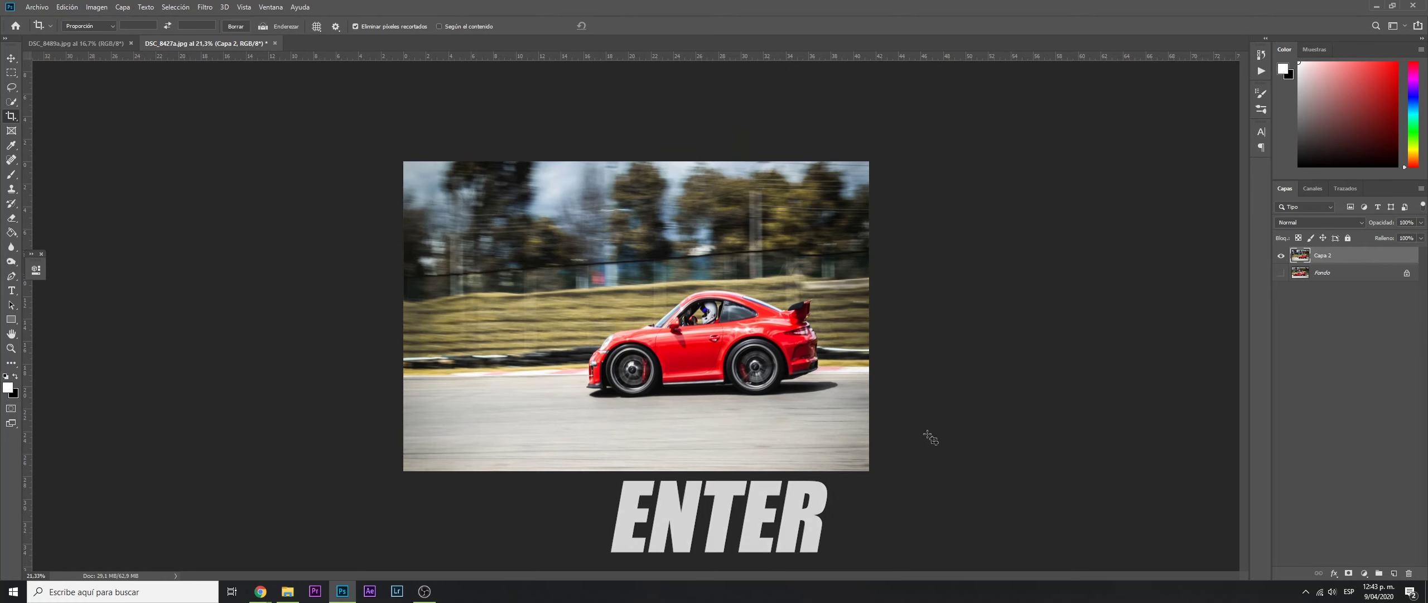
{"action": "key", "text": "ctrl+0"}
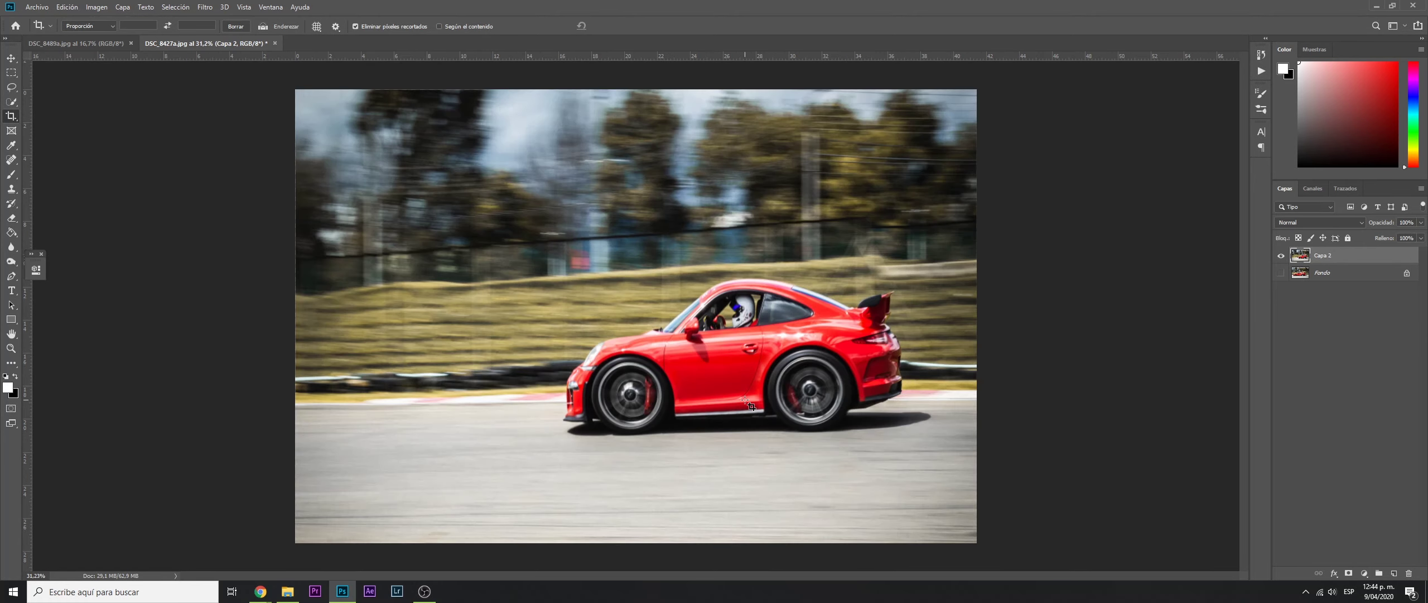